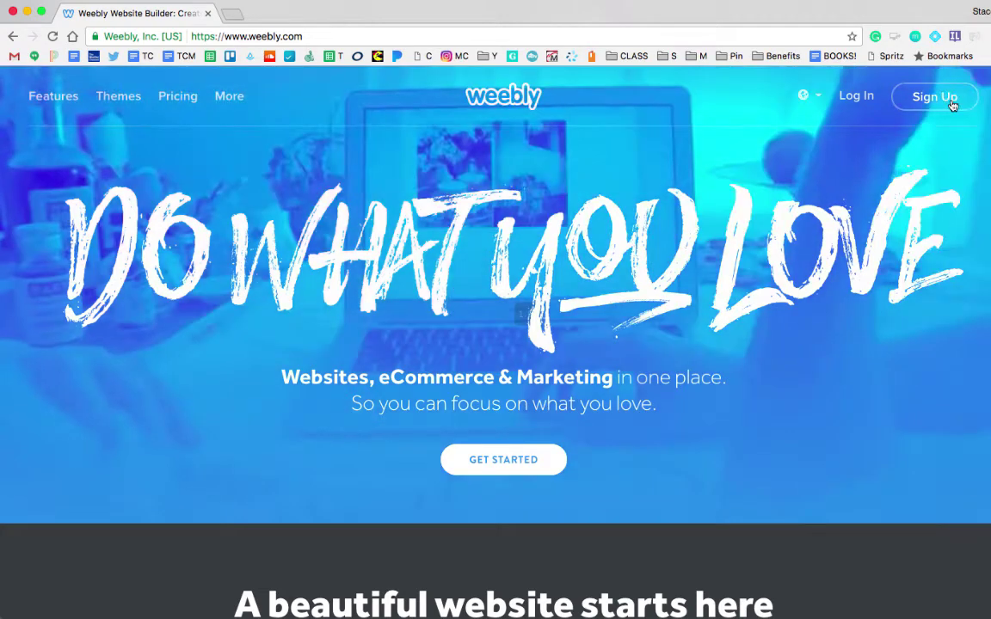
# Step: Create a new Weebly account by signing up with a Google account
pyautogui.click(946, 100)
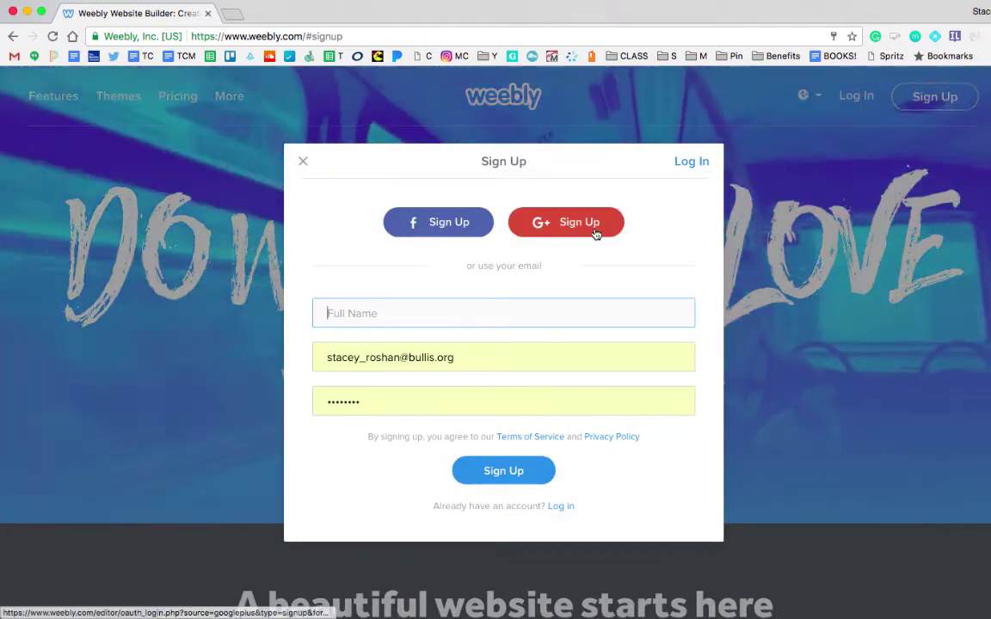
pyautogui.click(594, 231)
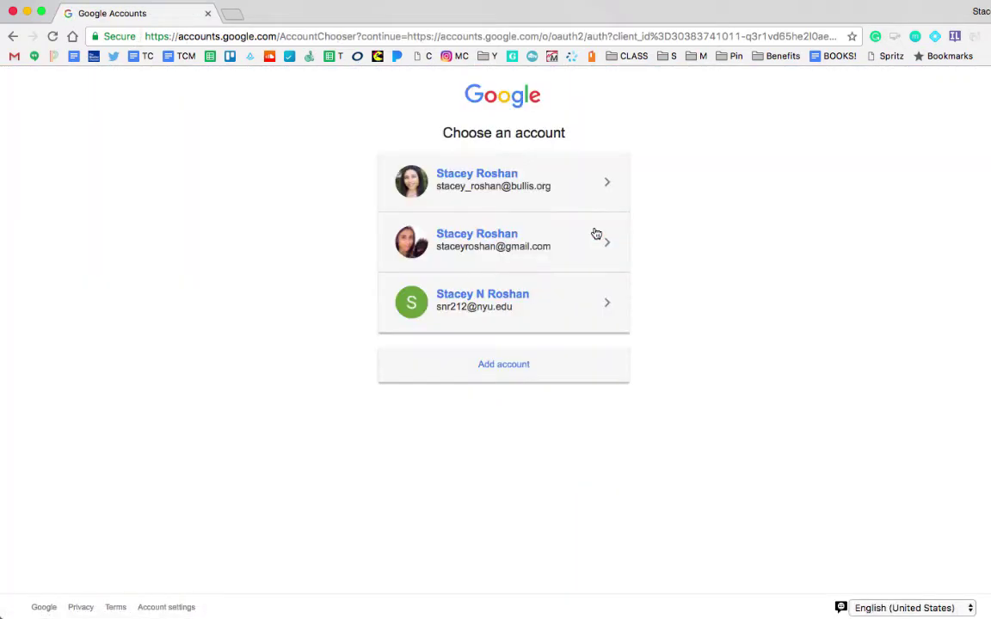
pyautogui.click(576, 189)
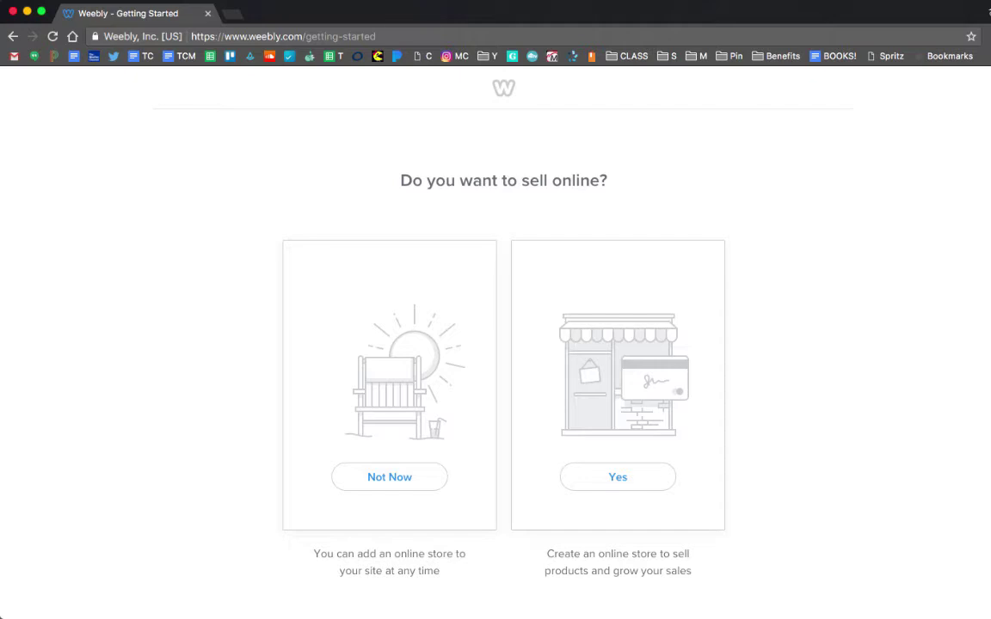
# Step: Skip setting up an online store
pyautogui.click(392, 480)
pyautogui.scroll(-6, 608, 387)
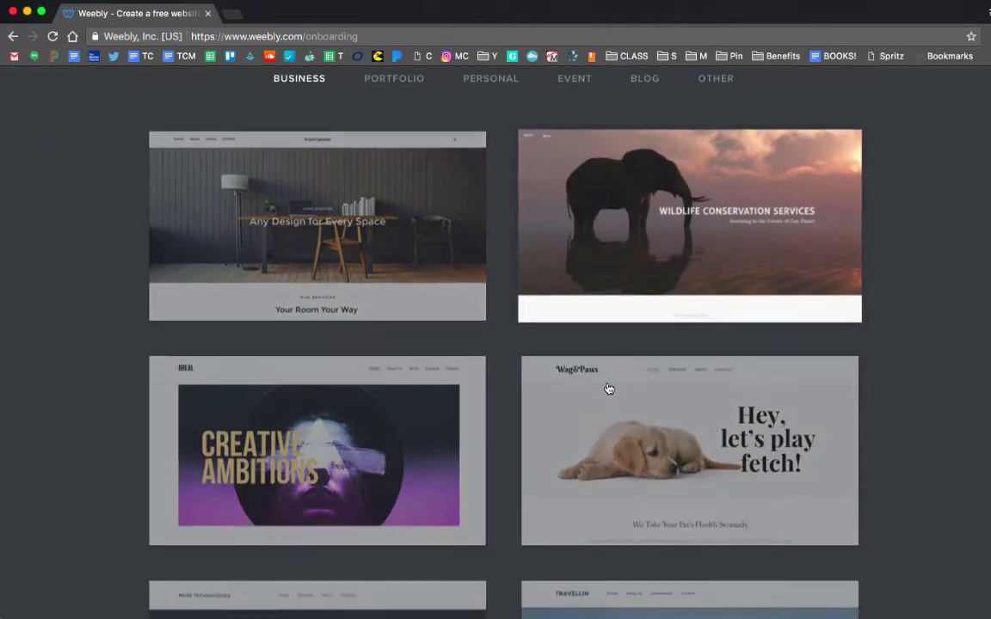
pyautogui.scroll(6, 608, 389)
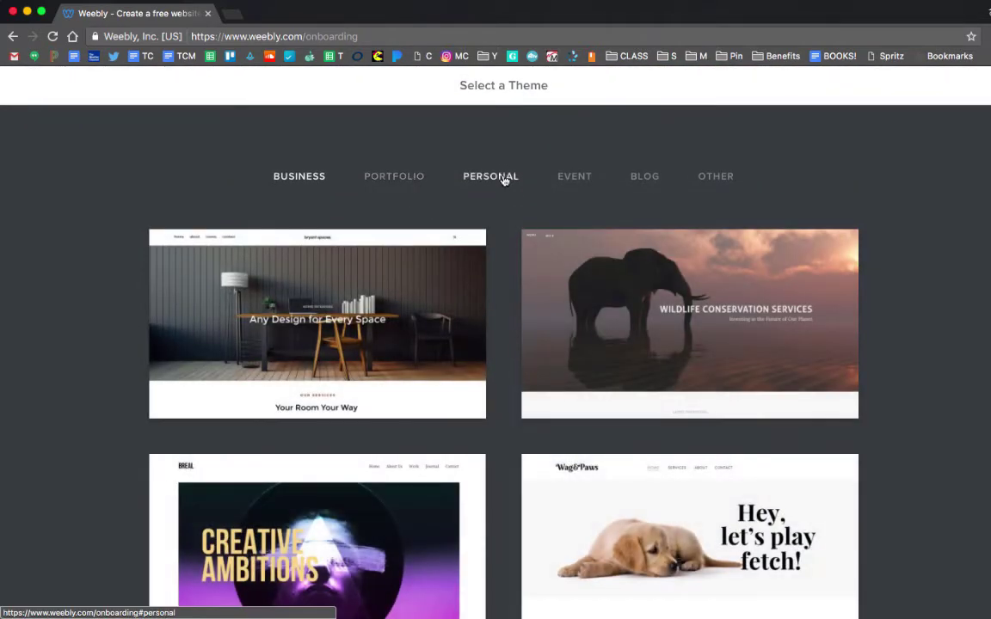
# Step: Browse the Personal, Other, Portfolio and Blog theme categories and scroll through the gallery
pyautogui.click(504, 180)
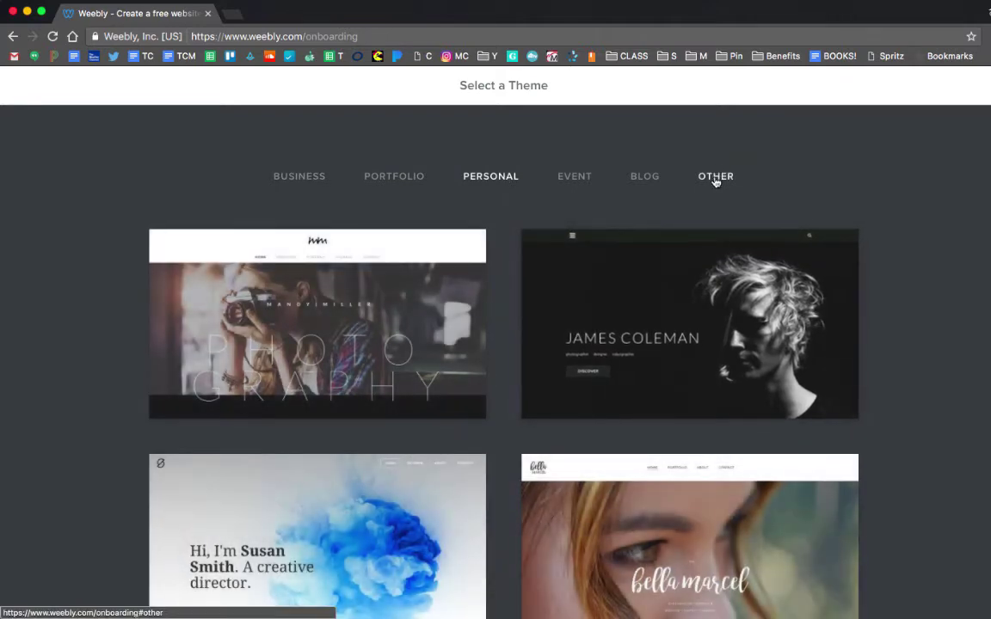
pyautogui.click(715, 177)
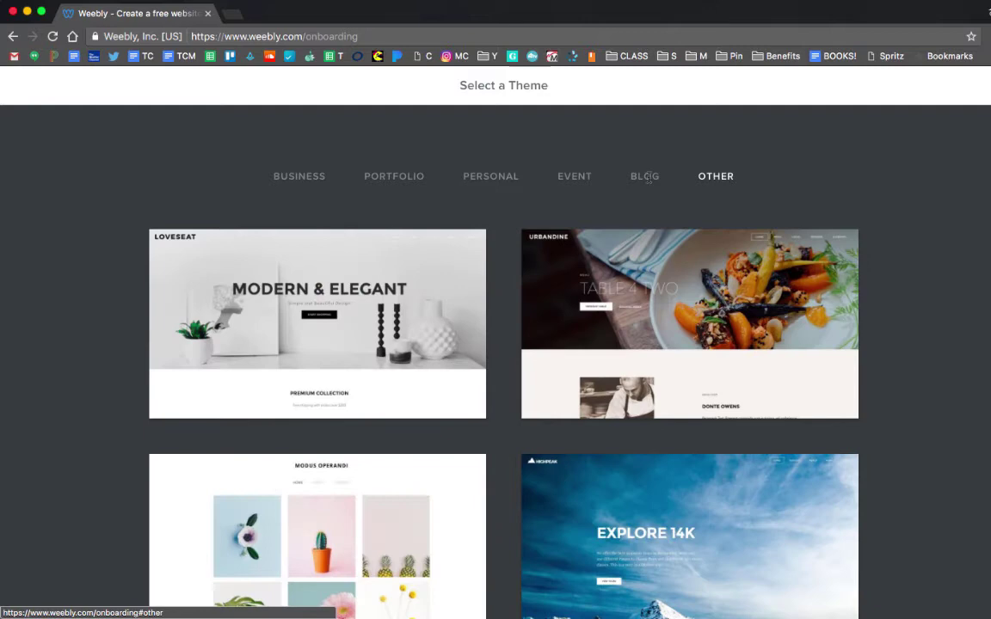
pyautogui.click(396, 186)
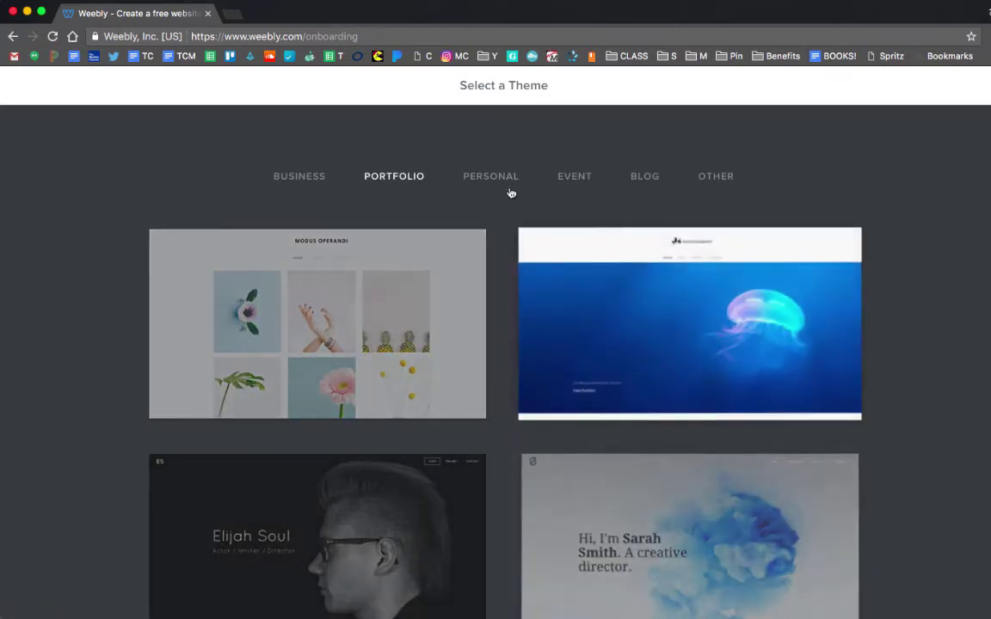
pyautogui.click(482, 184)
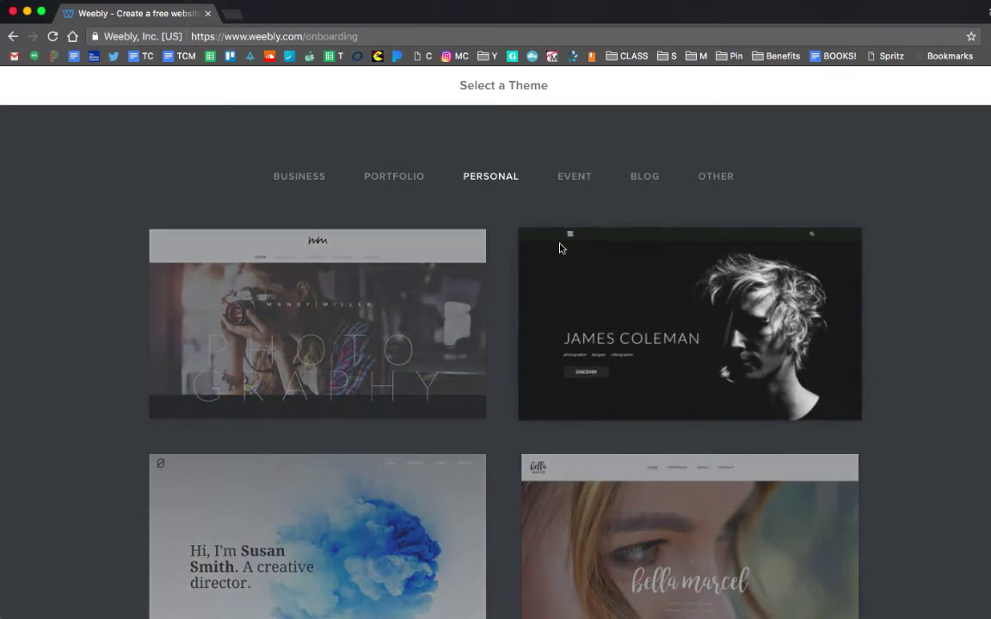
pyautogui.click(643, 177)
pyautogui.scroll(-10, 681, 462)
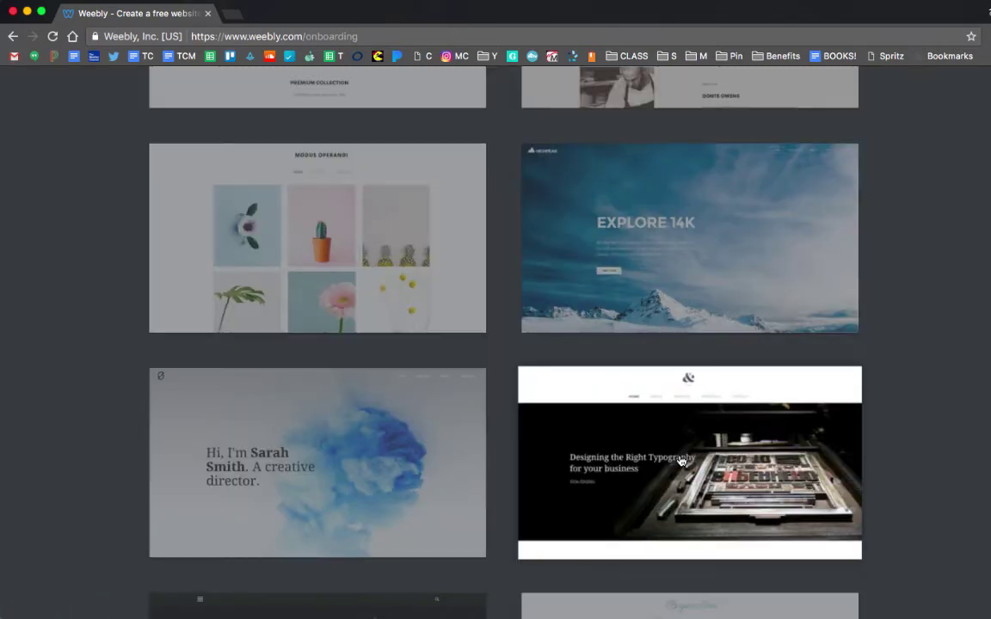
pyautogui.scroll(-5, 867, 495)
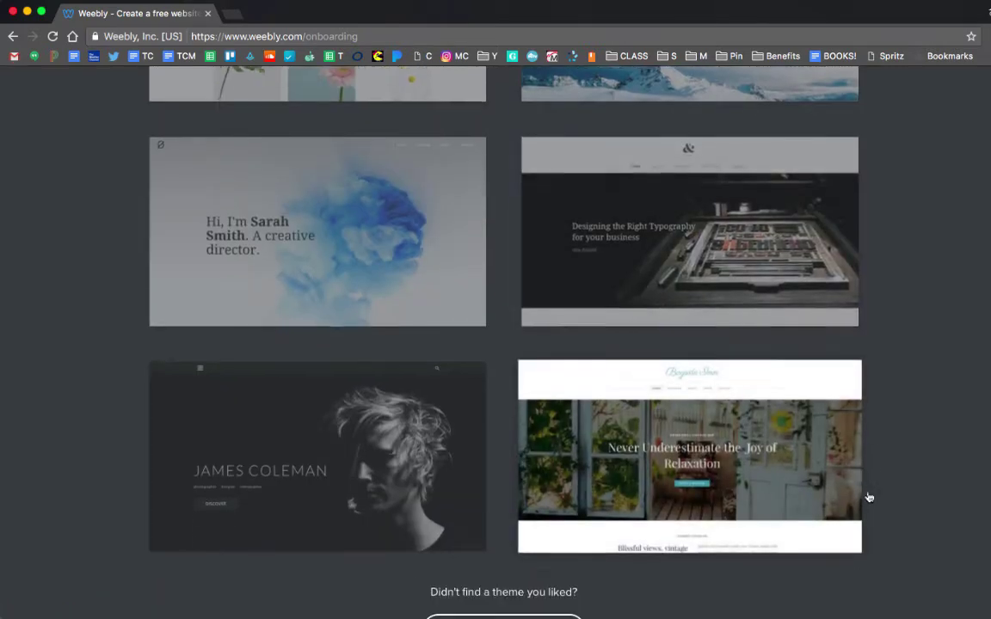
pyautogui.scroll(-1, 869, 497)
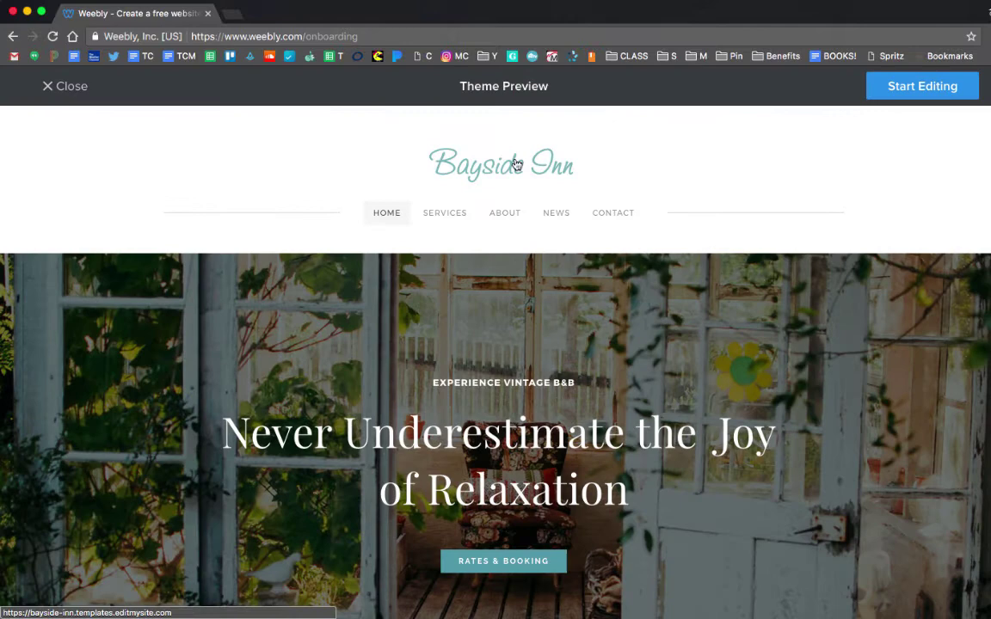
# Step: Start editing the Bayside Inn theme and choose a free Weebly.com subdomain
pyautogui.click(925, 92)
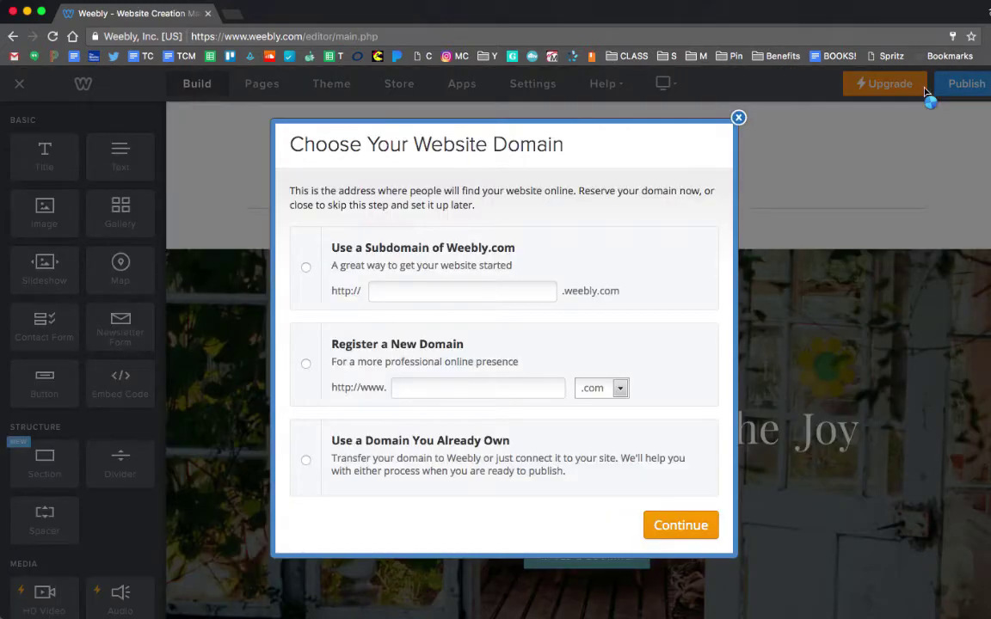
pyautogui.click(316, 272)
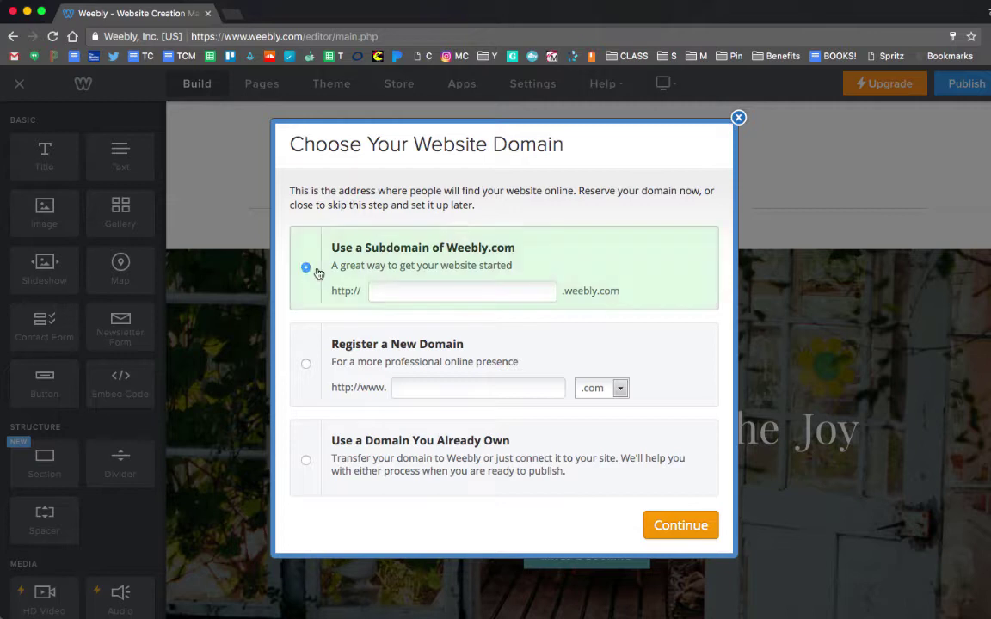
pyautogui.click(392, 291)
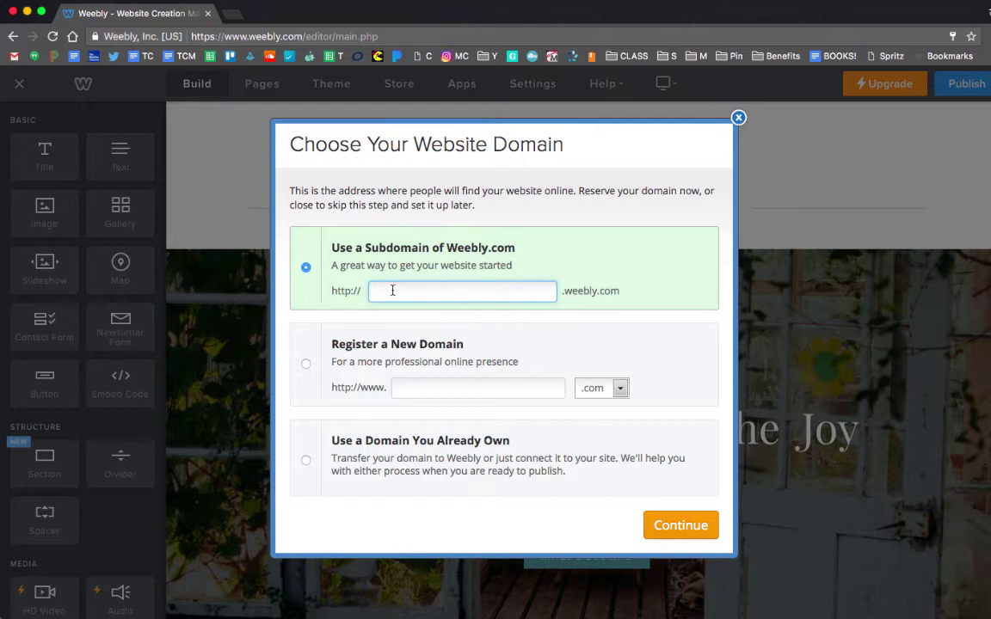
# Step: Skip the domain choice and dismiss the Guided Help tips
pyautogui.click(738, 118)
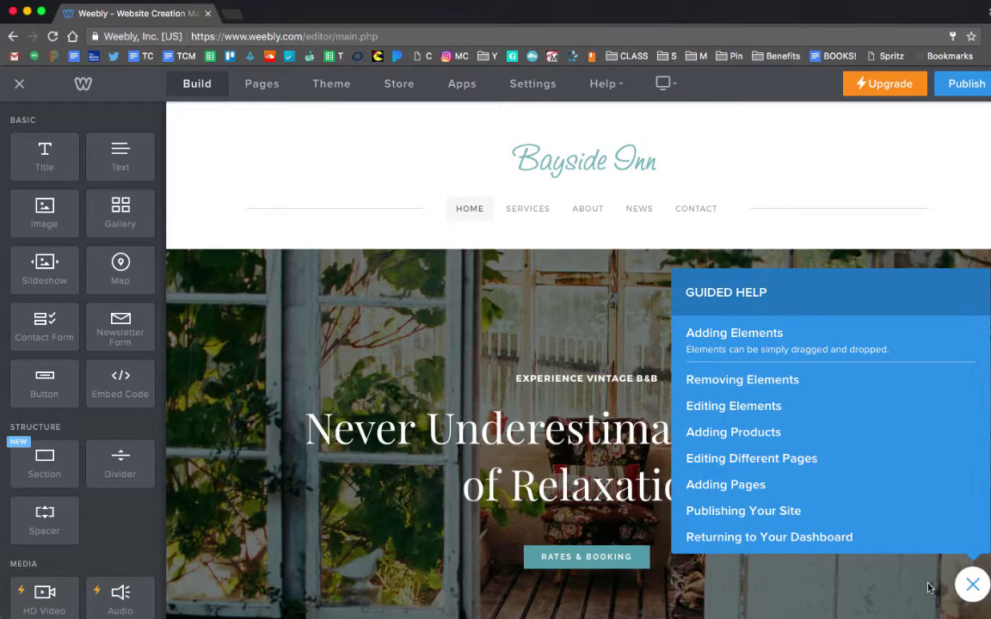
pyautogui.click(972, 585)
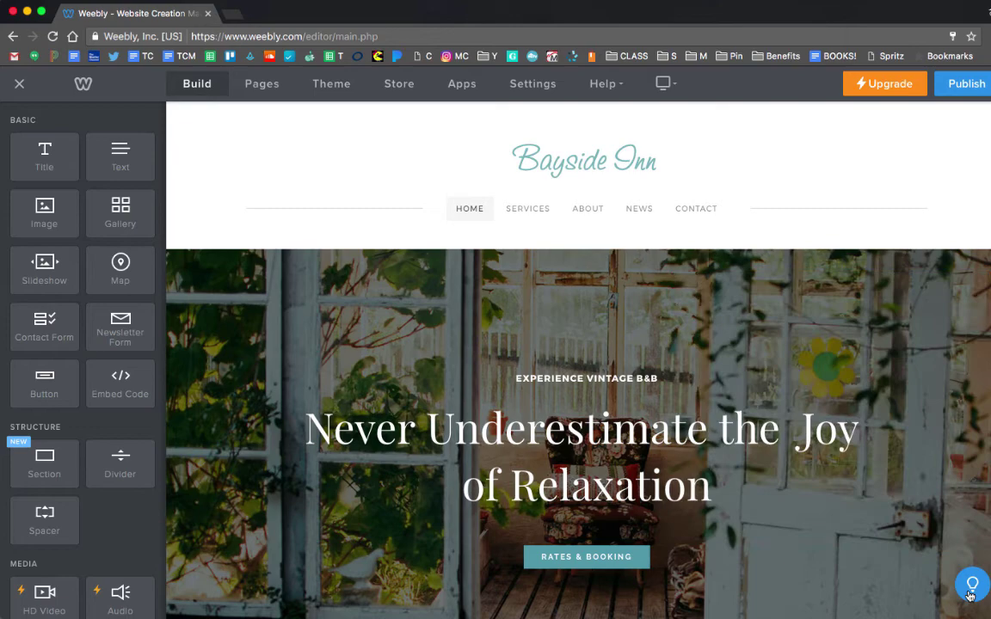
pyautogui.click(971, 588)
pyautogui.click(971, 588)
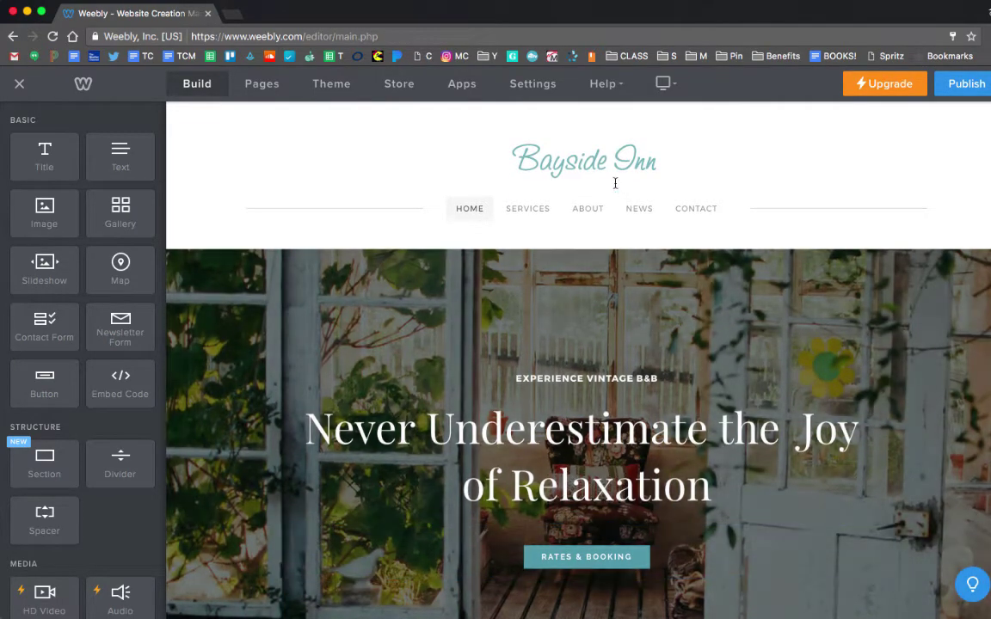
# Step: Change the site title from Bayside Inn to 'My Tutorial!' and open the About page
pyautogui.click(585, 160)
pyautogui.moveTo(514, 160); pyautogui.dragTo(588, 162)
pyautogui.write('M')
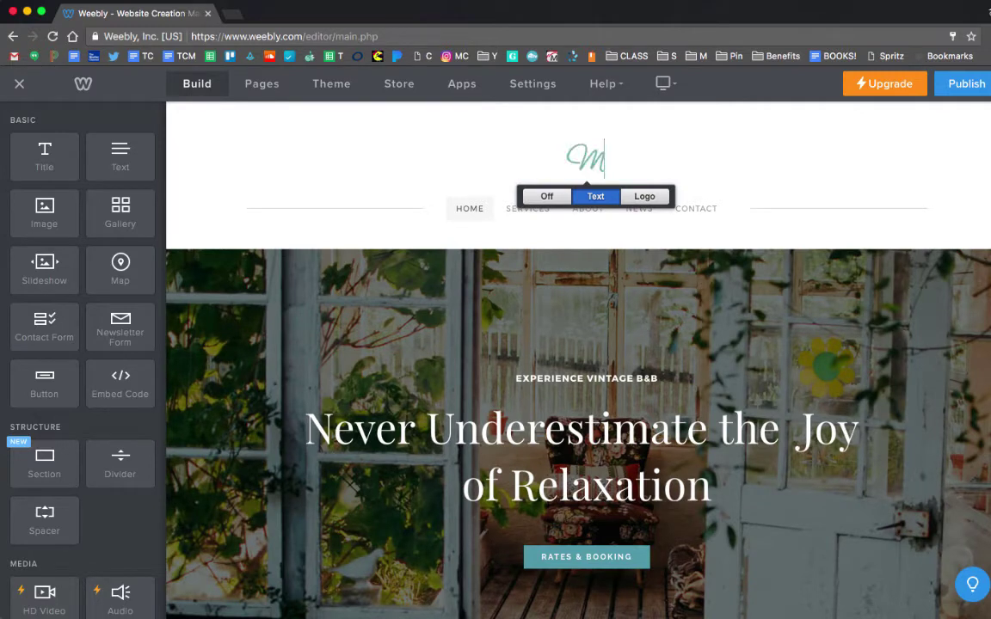
pyautogui.write('y Tutorial')
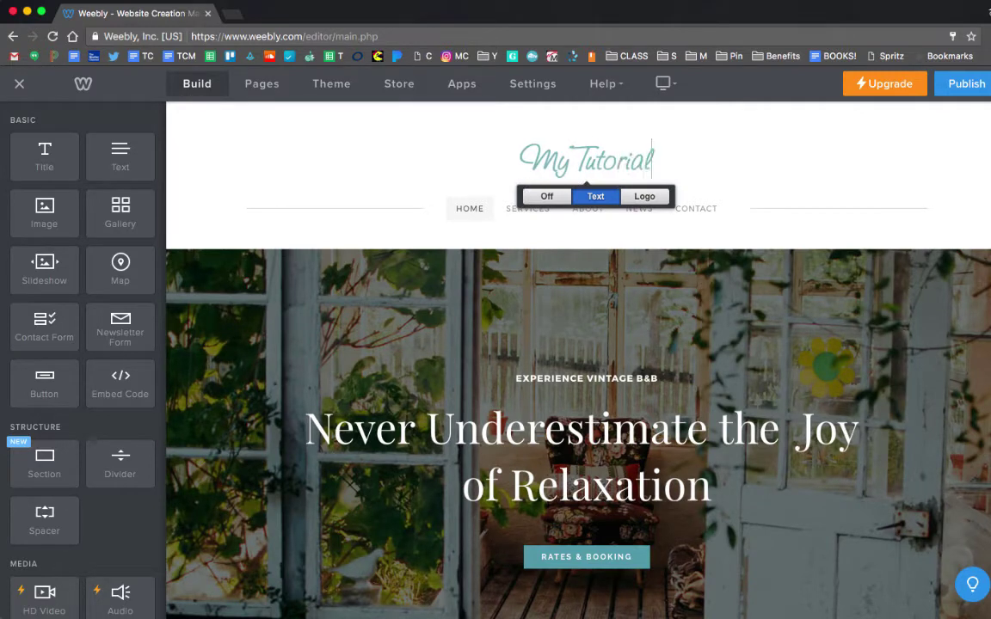
pyautogui.write('!')
pyautogui.click(670, 151)
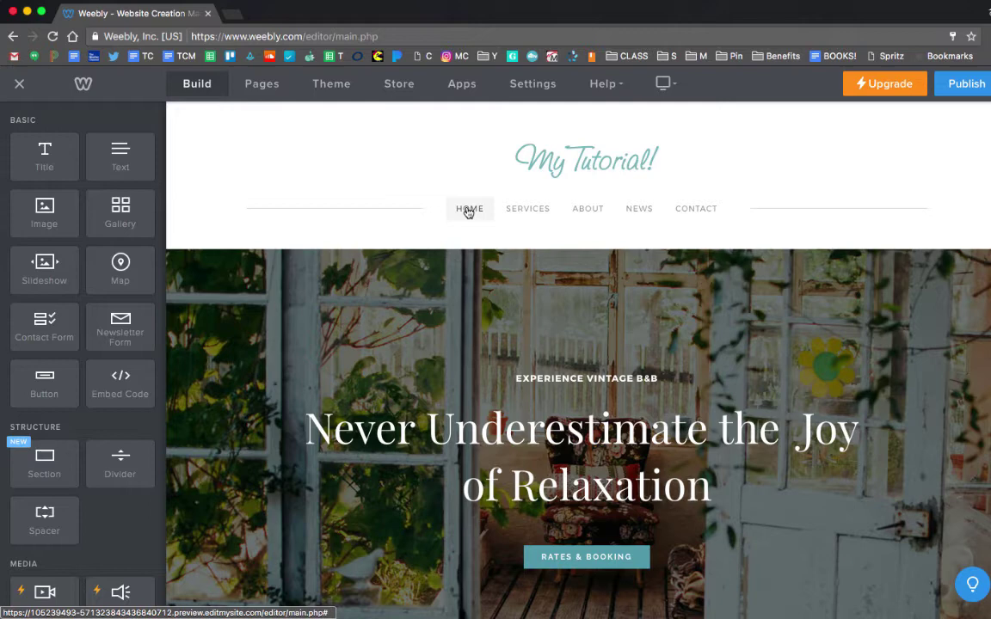
pyautogui.click(527, 213)
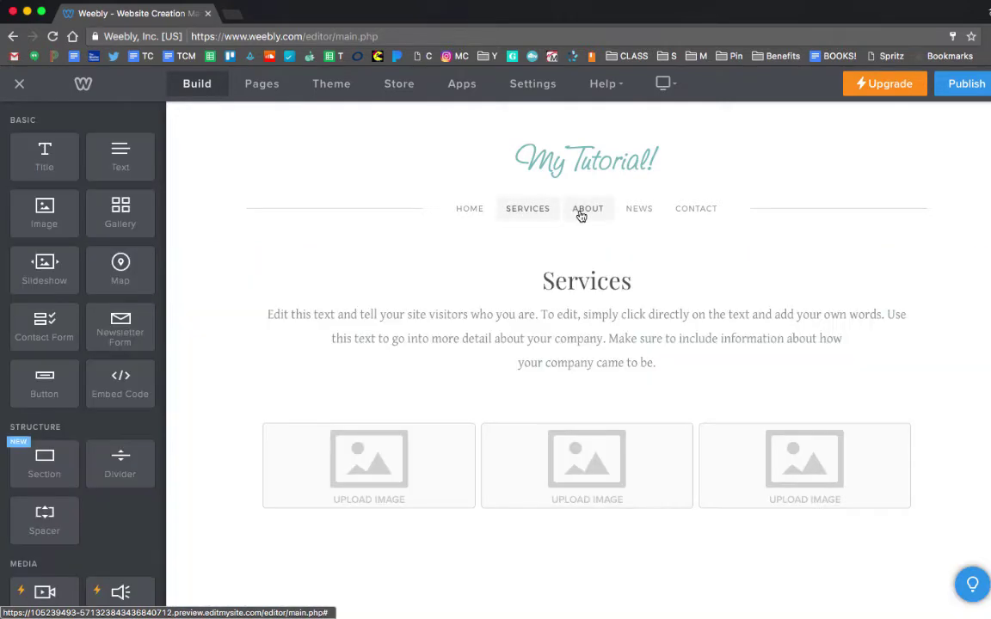
pyautogui.click(580, 215)
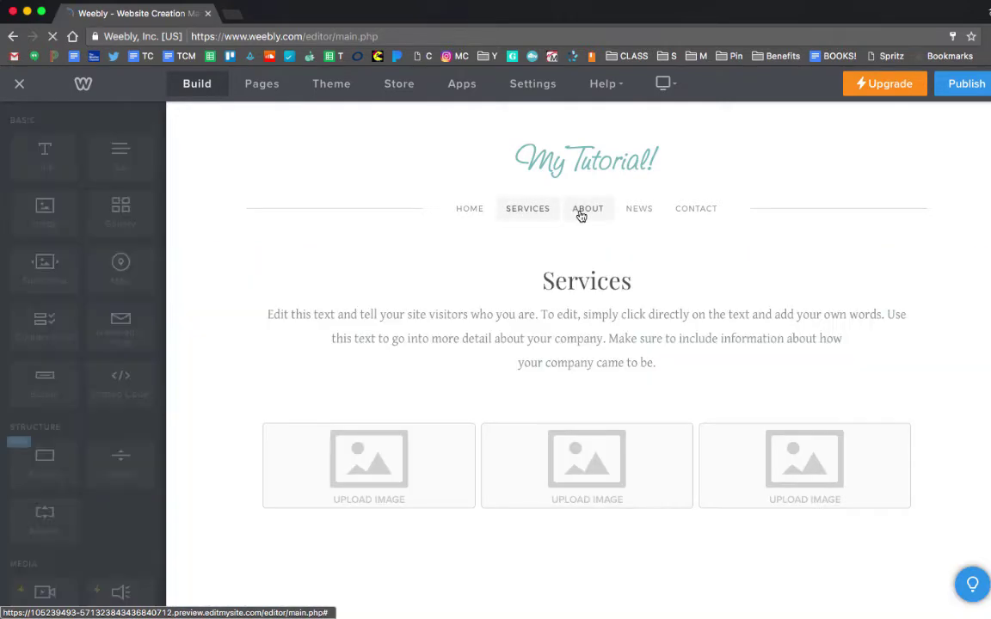
# Step: Rename the Services page to 'Rename'
pyautogui.click(255, 90)
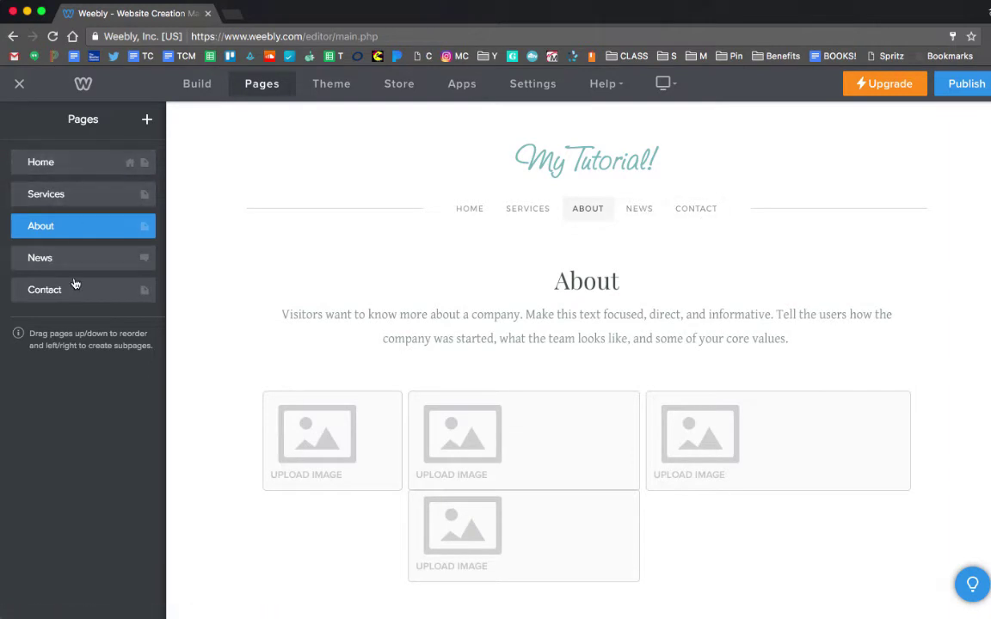
pyautogui.click(87, 198)
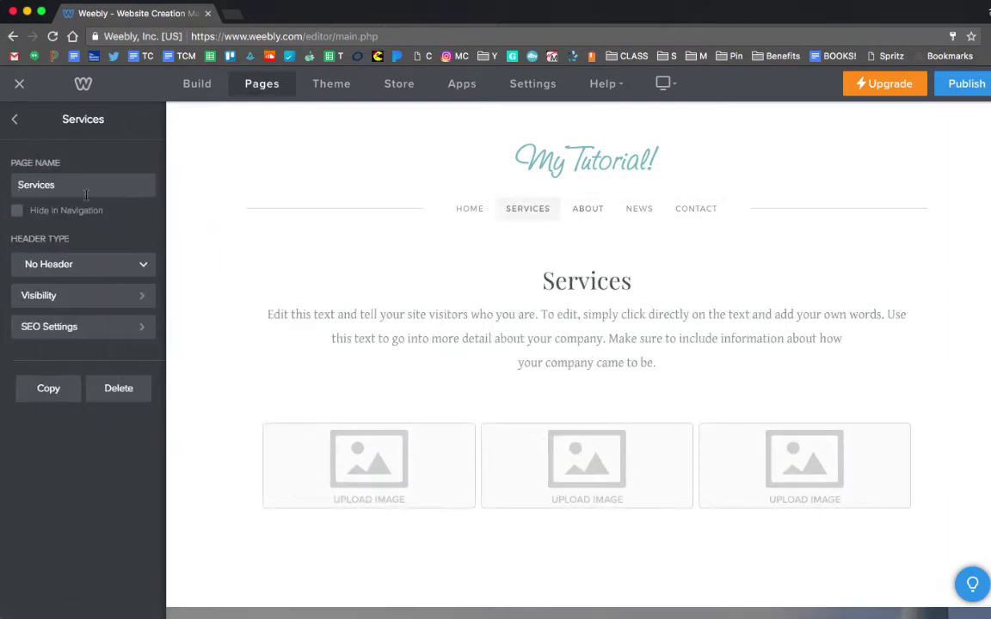
pyautogui.moveTo(67, 184); pyautogui.dragTo(1, 178)
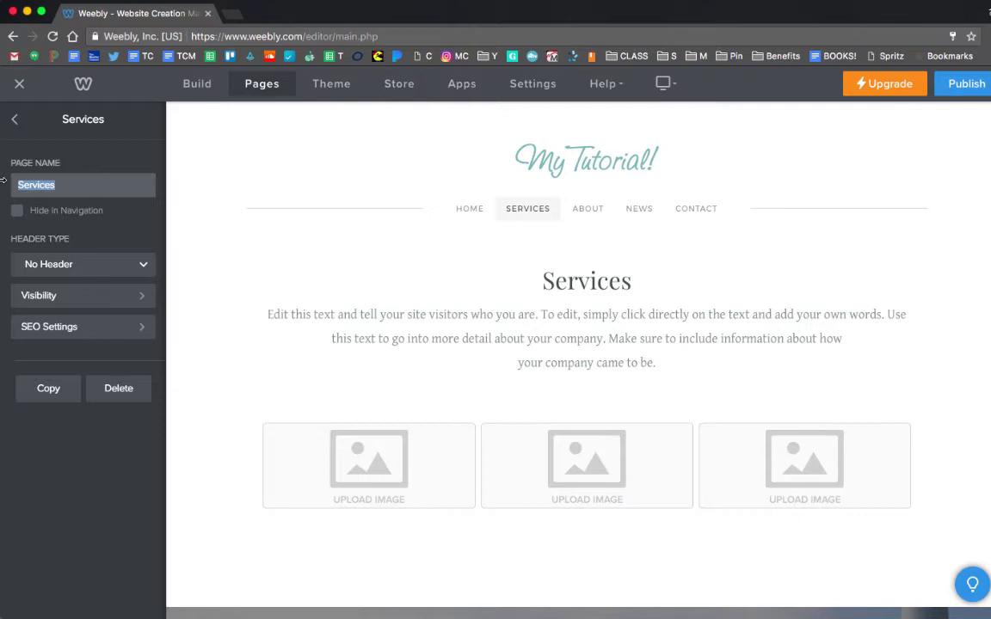
pyautogui.write('Rename')
pyautogui.click(15, 121)
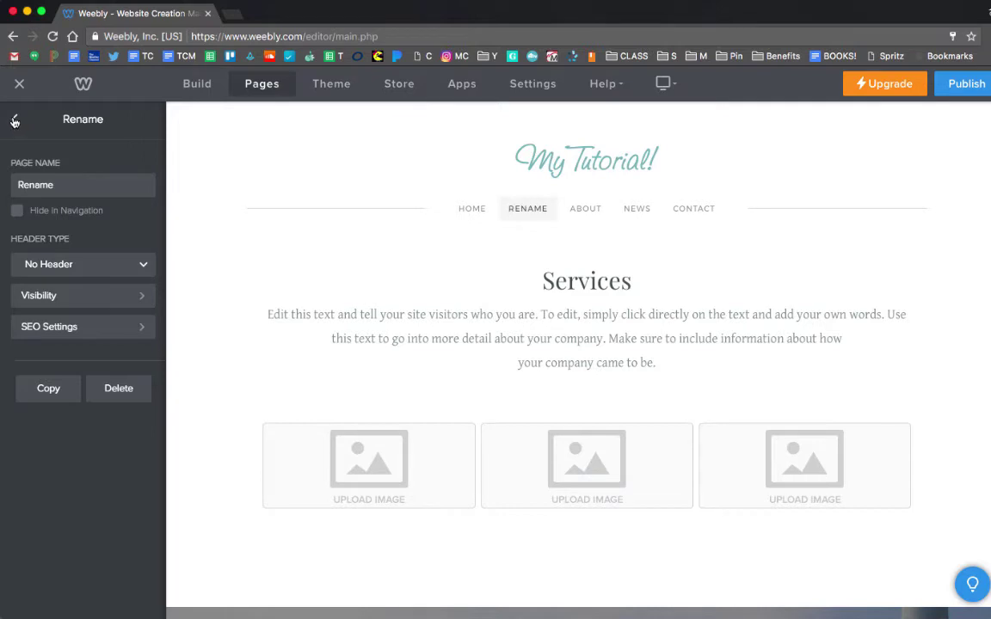
pyautogui.click(13, 122)
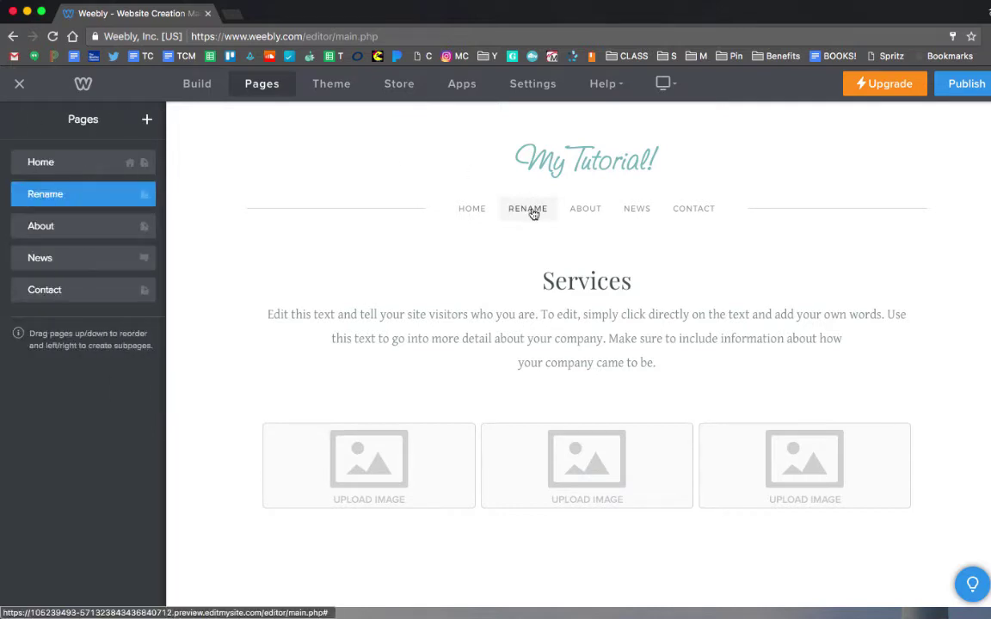
# Step: Add a standard page named 'Another Page' with a header image
pyautogui.click(146, 118)
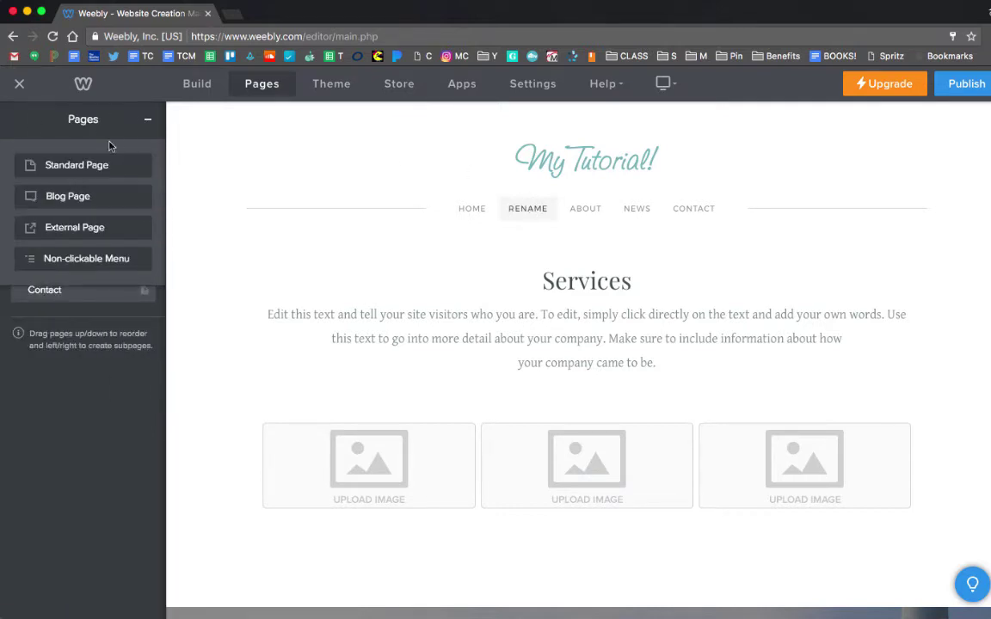
pyautogui.click(92, 166)
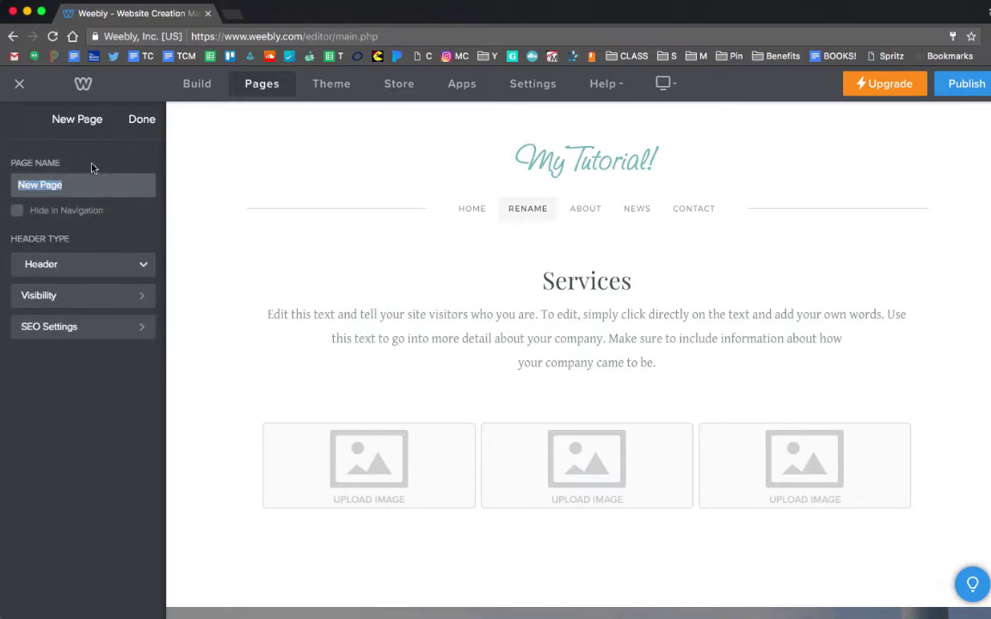
pyautogui.write('Anot')
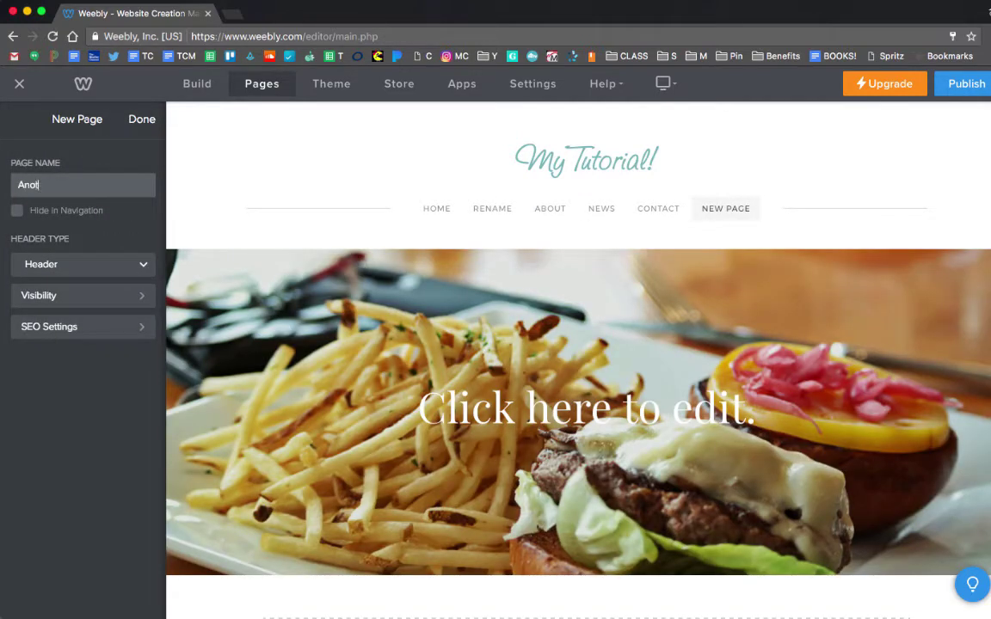
pyautogui.write('her Page')
pyautogui.click(122, 266)
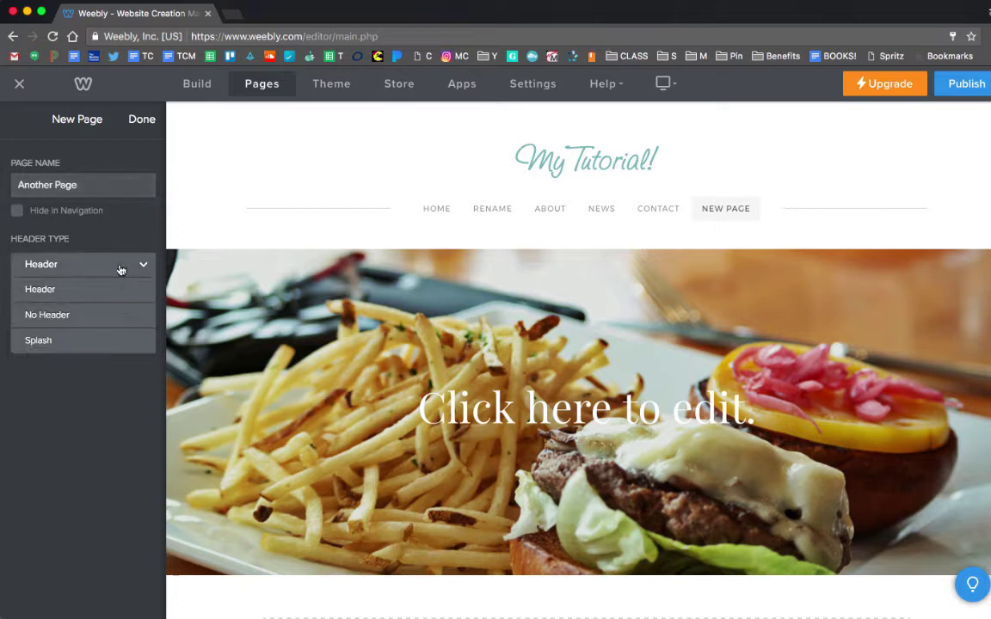
pyautogui.click(89, 320)
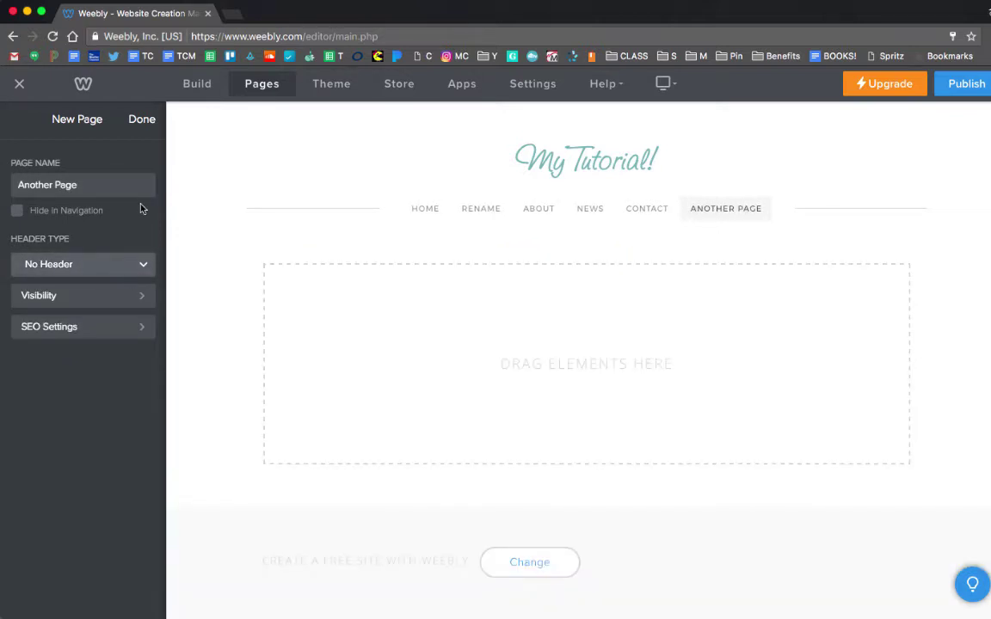
pyautogui.click(119, 268)
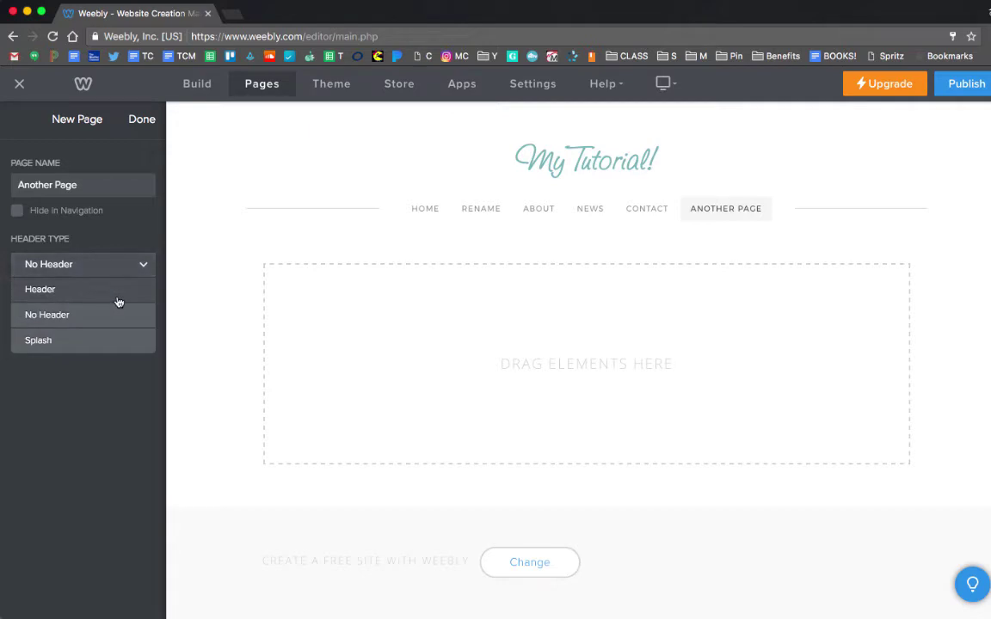
pyautogui.click(118, 298)
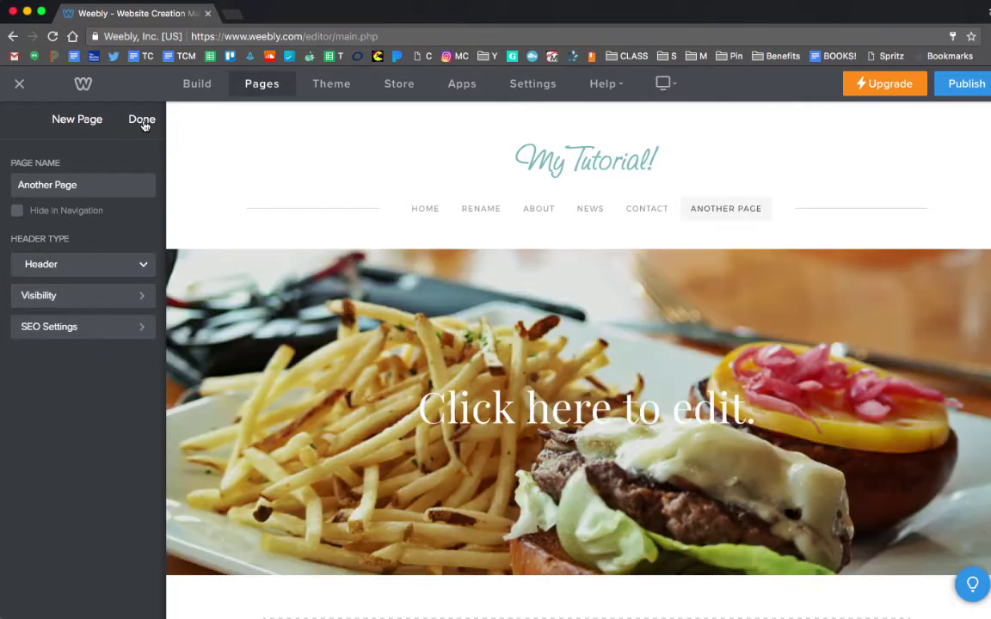
pyautogui.click(142, 121)
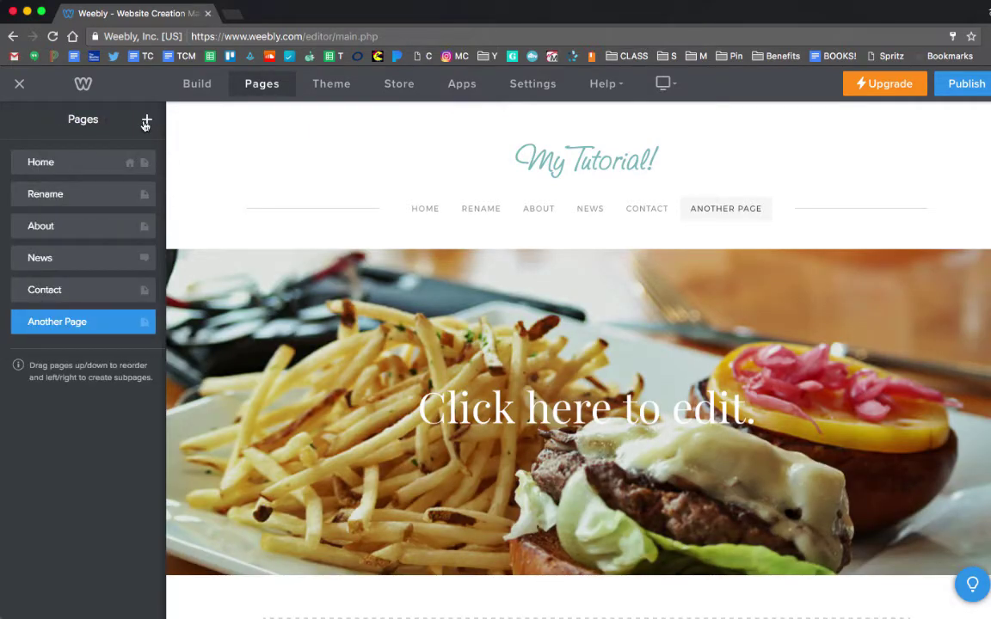
# Step: Move Another Page just after Rename in the navigation and open the Home page
pyautogui.moveTo(126, 323); pyautogui.dragTo(80, 243)
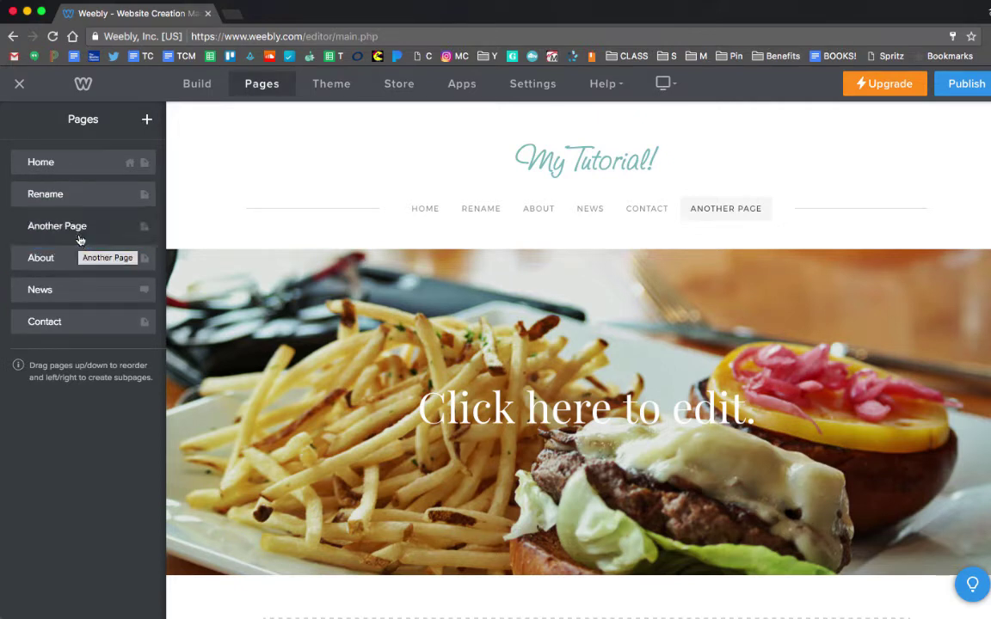
pyautogui.click(425, 212)
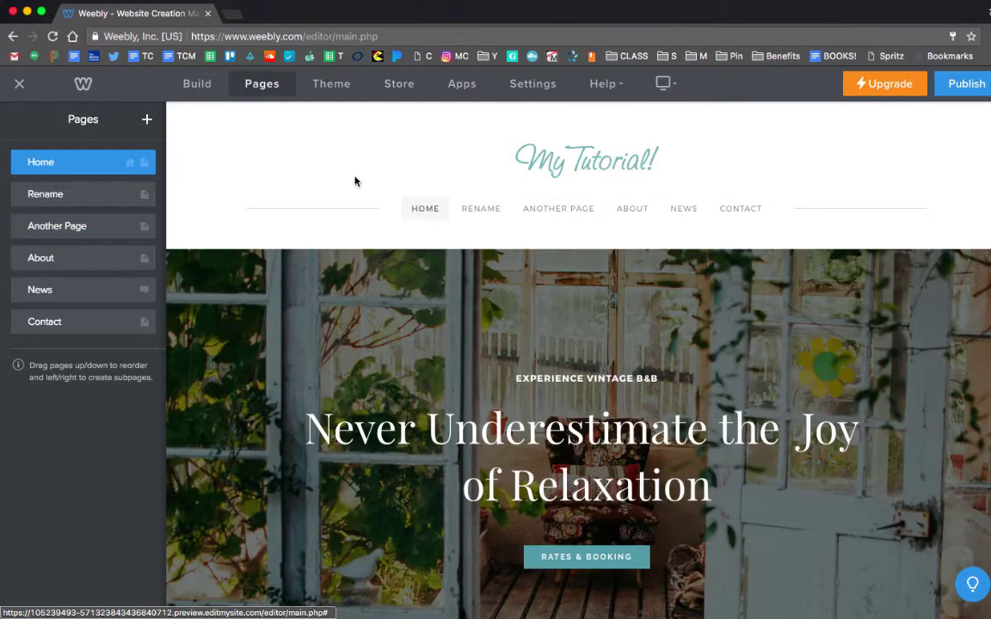
pyautogui.click(207, 89)
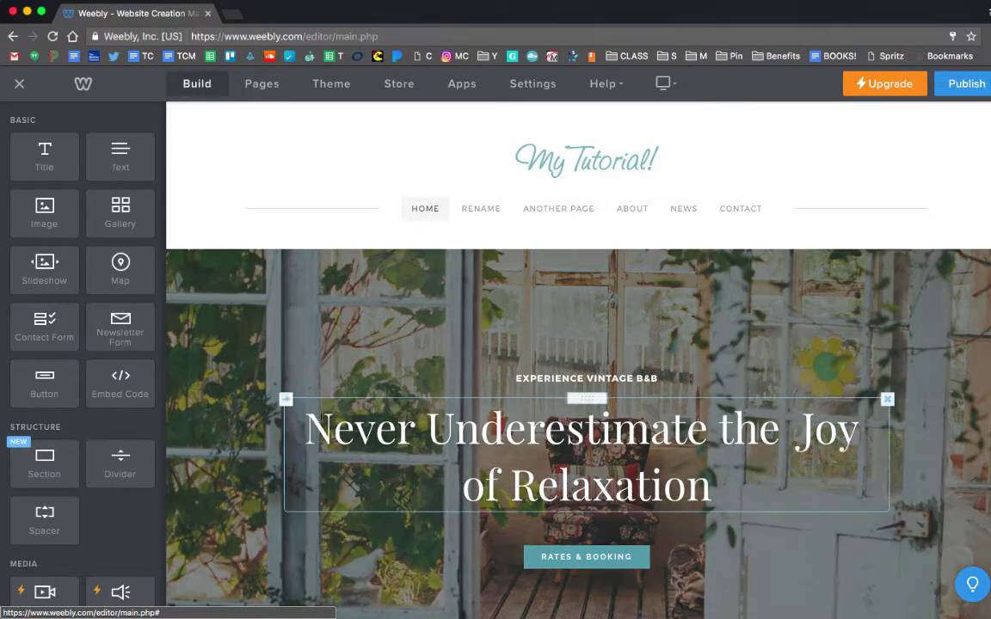
pyautogui.scroll(-2, 585, 388)
# Step: Style the Home page's EXPERIENCE VINTAGE B&B line with italic and underline
pyautogui.tripleClick(587, 318)
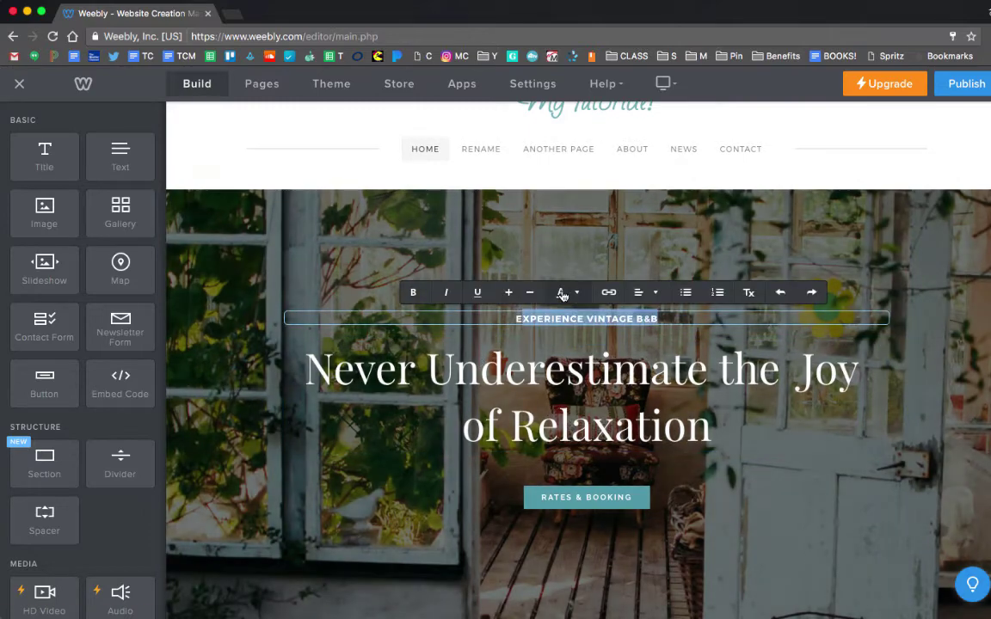
pyautogui.click(560, 292)
pyautogui.click(540, 320)
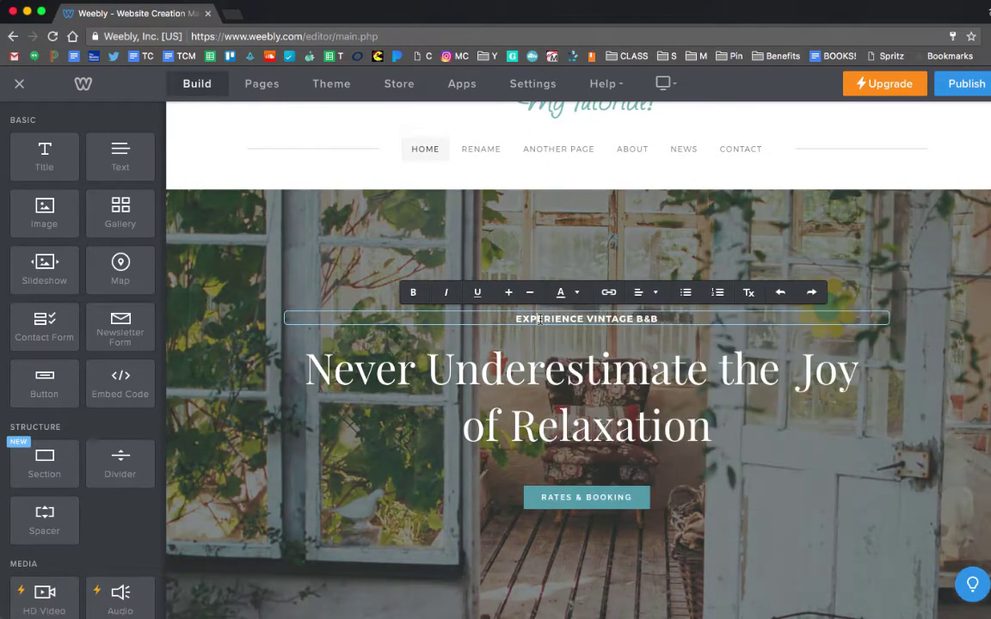
pyautogui.tripleClick(539, 320)
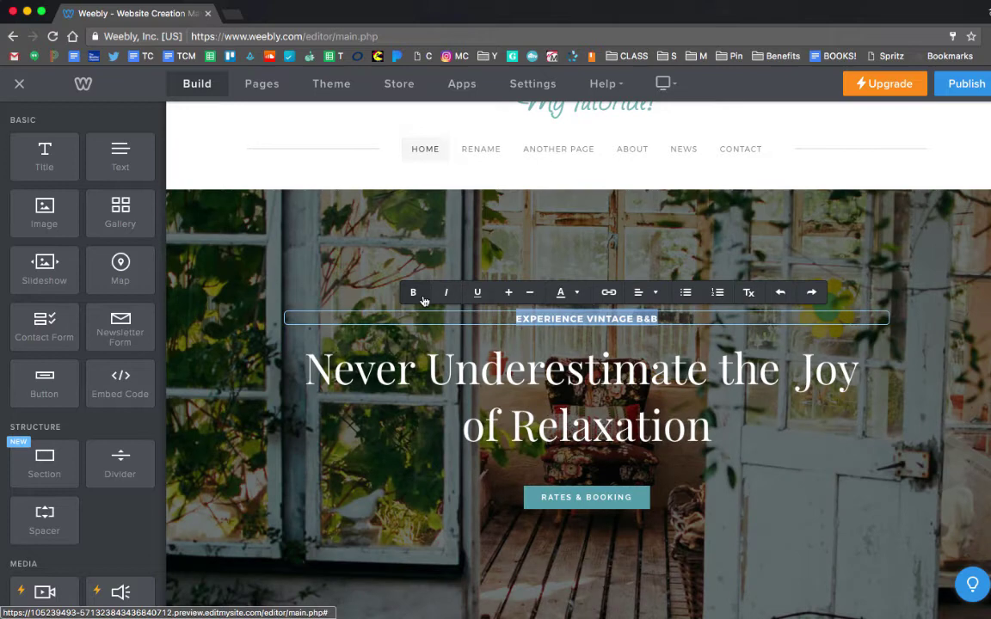
pyautogui.click(445, 293)
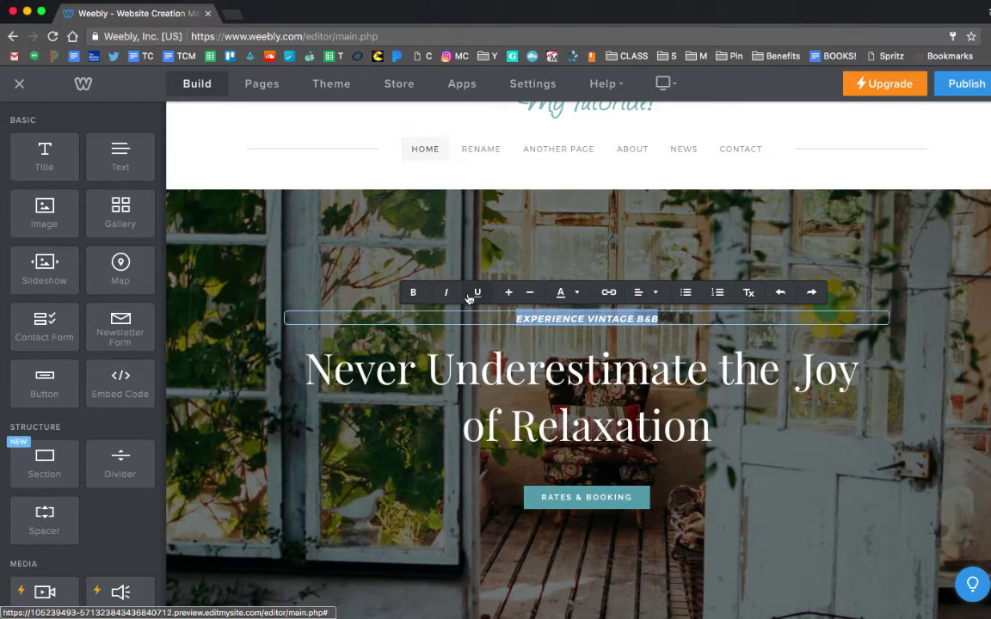
pyautogui.click(478, 292)
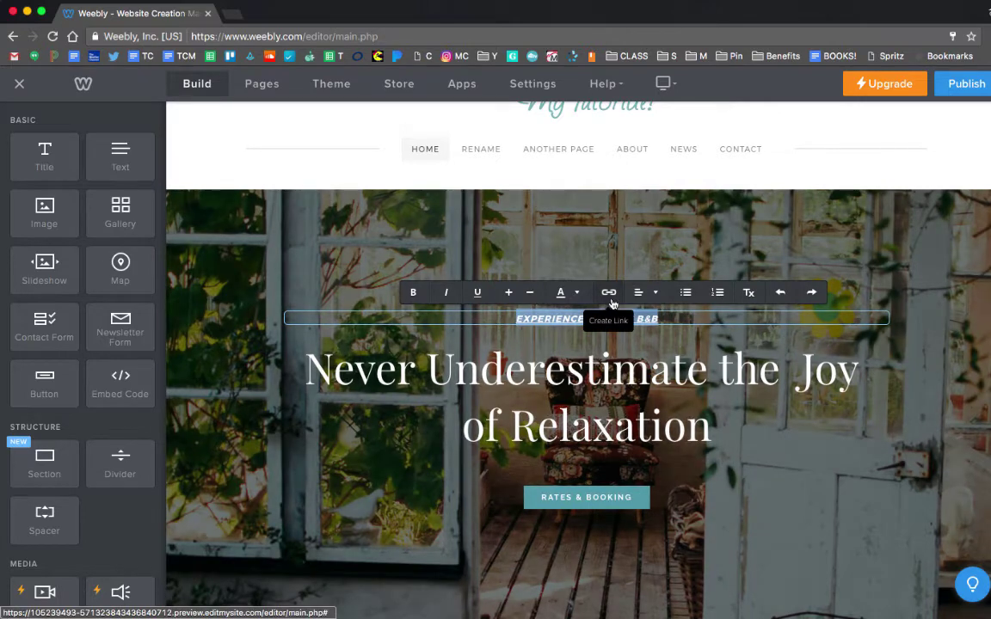
# Step: Link the EXPERIENCE VINTAGE B&B line to the website URL experience.com
pyautogui.click(611, 299)
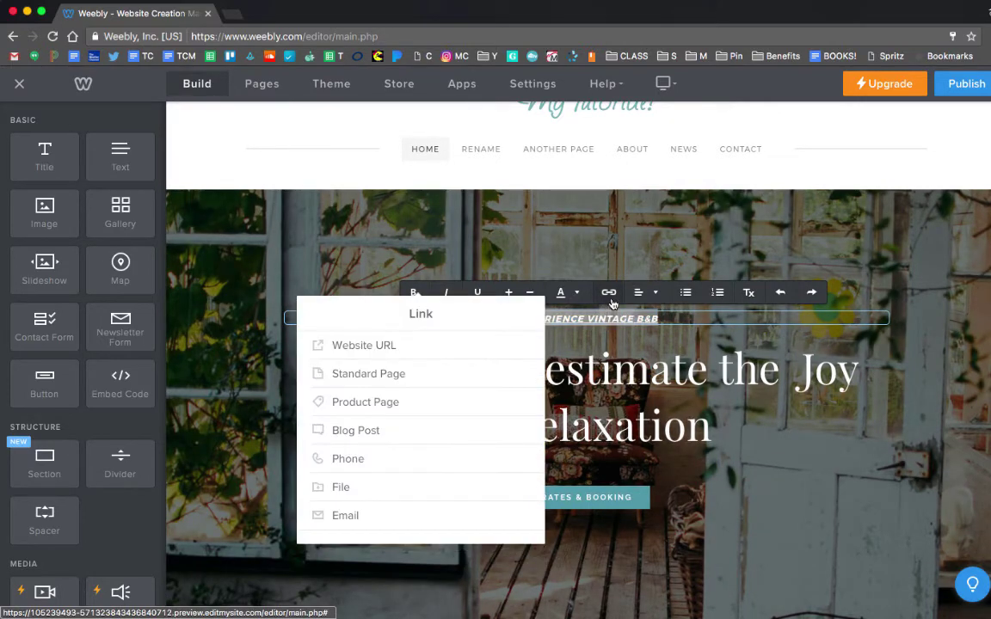
pyautogui.click(413, 344)
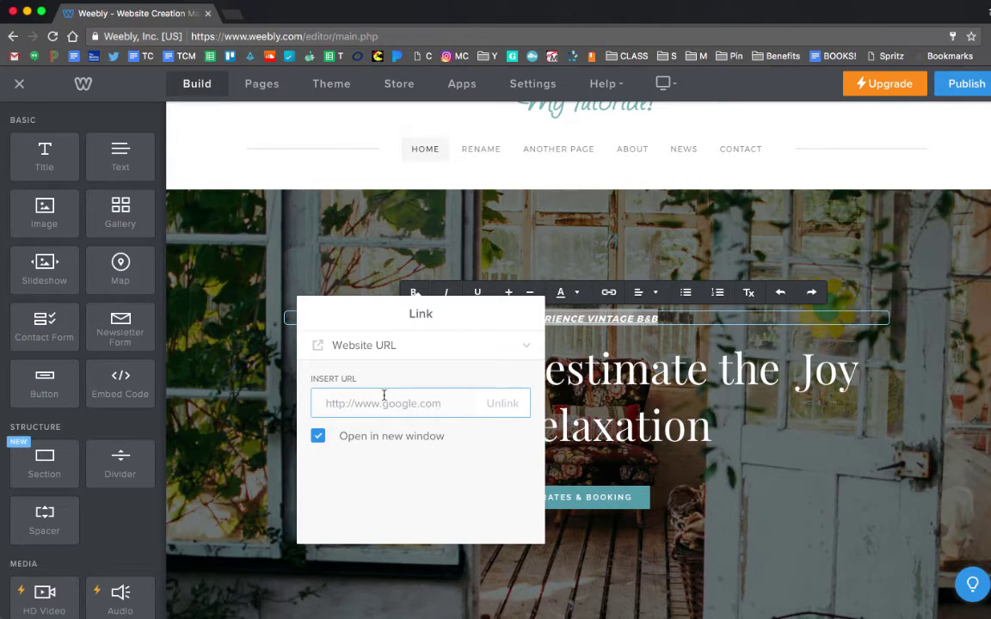
pyautogui.moveTo(423, 305); pyautogui.dragTo(346, 336)
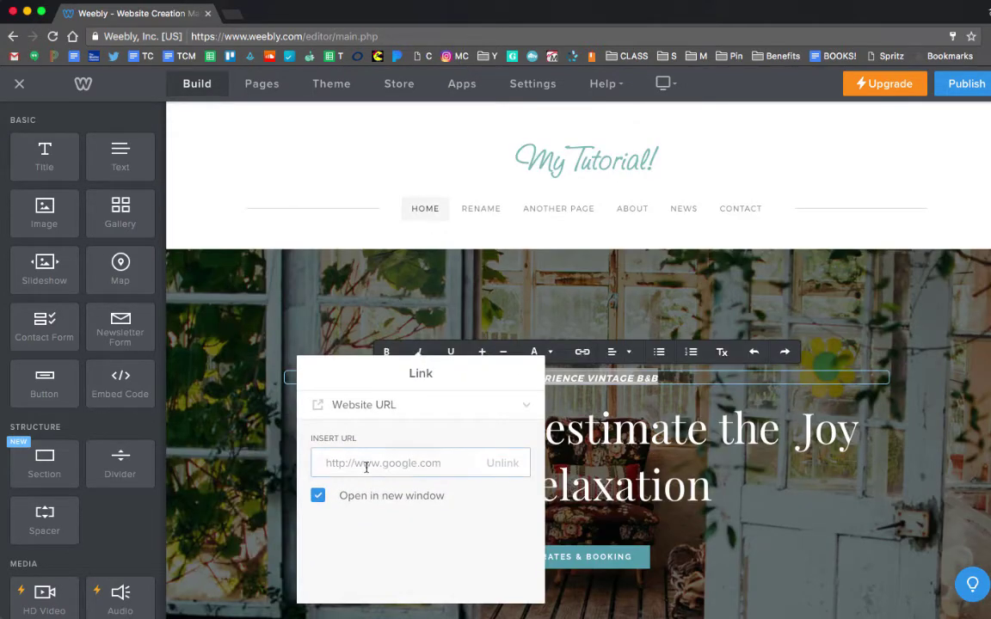
pyautogui.click(365, 465)
pyautogui.write('experience')
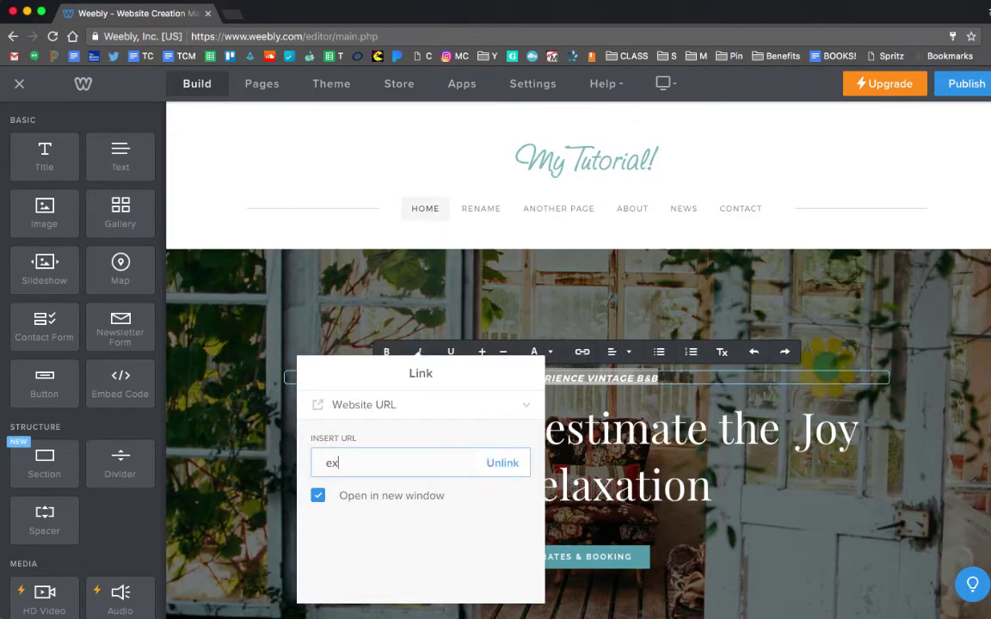
pyautogui.write('.com')
pyautogui.press('Return')
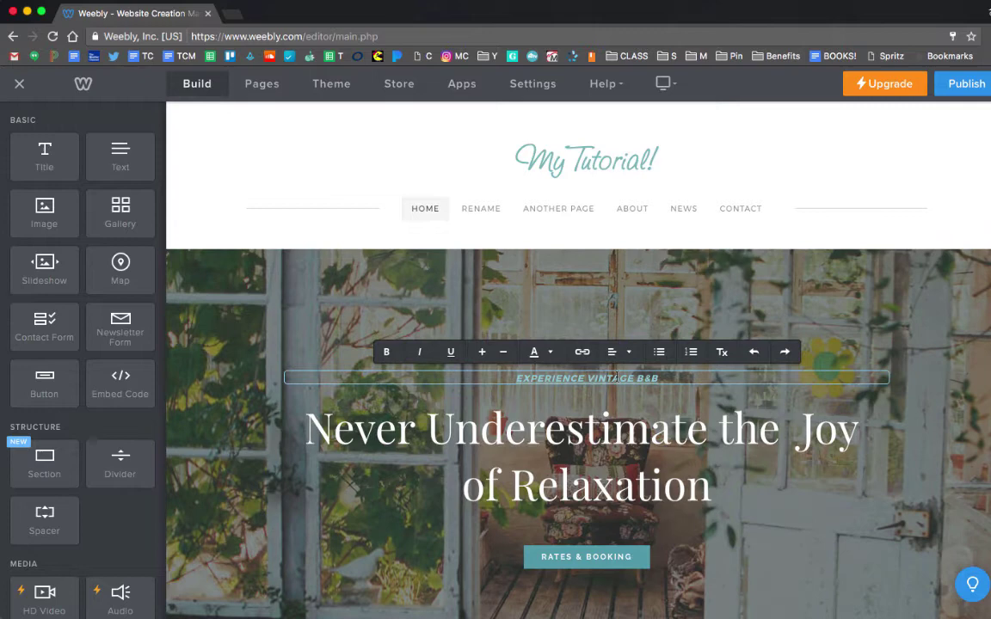
# Step: Test the experience.com link in a new tab, then close that tab
pyautogui.click(618, 379)
pyautogui.click(620, 395)
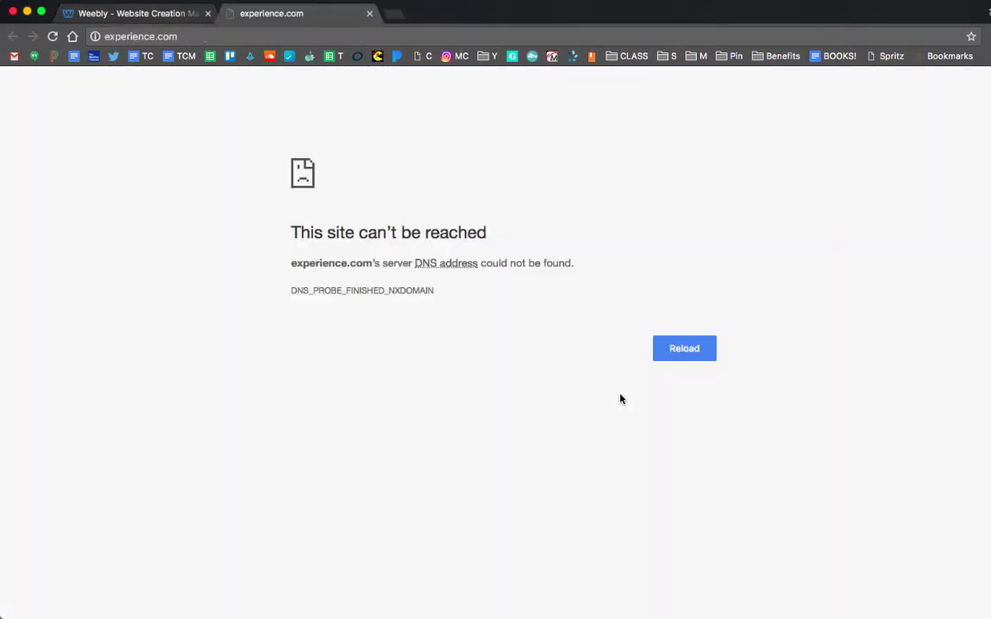
pyautogui.press('super+w')
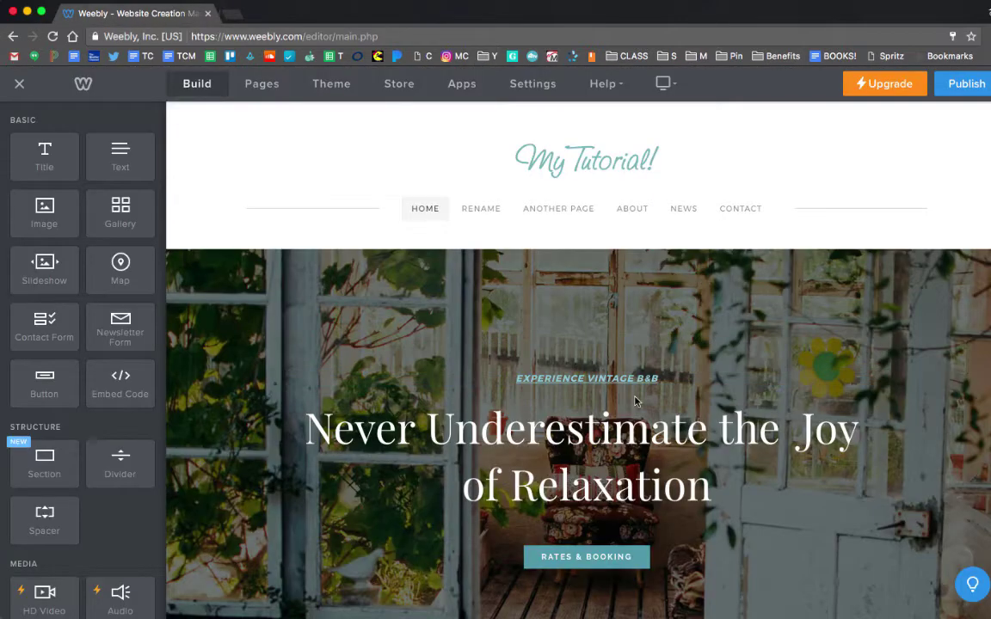
# Step: Add a text block under the headline and type 'Here is how I enter text'
pyautogui.scroll(-2, 688, 438)
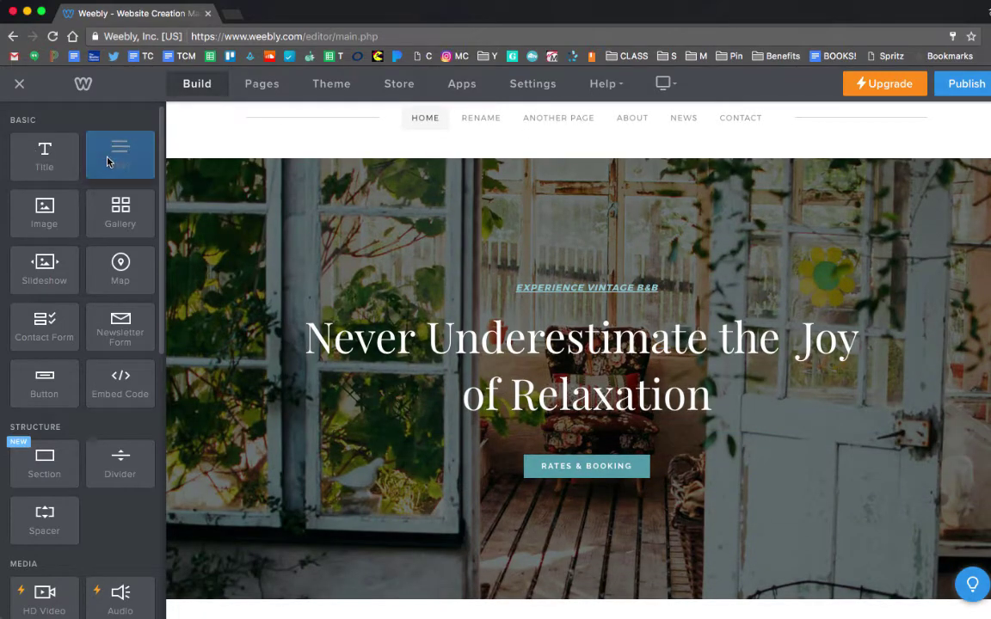
pyautogui.moveTo(107, 157); pyautogui.dragTo(533, 430)
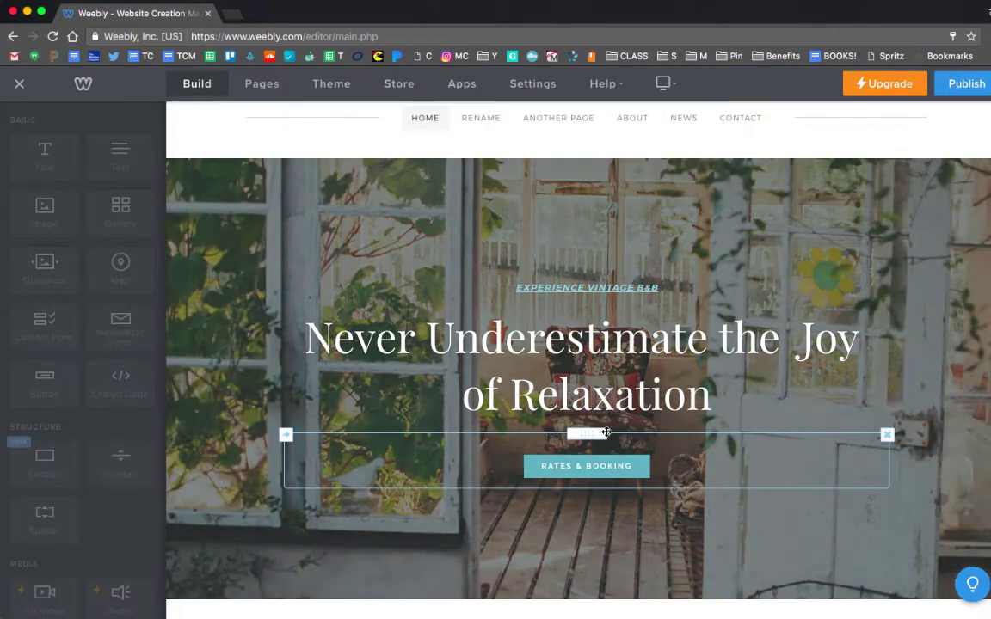
pyautogui.click(594, 439)
pyautogui.write('H')
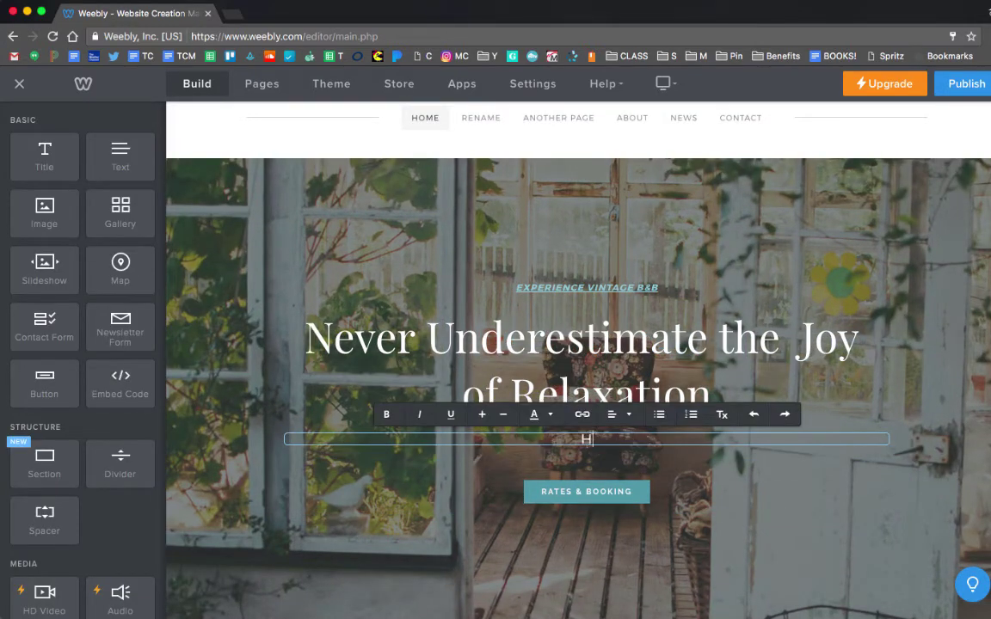
pyautogui.write('ere is how I ent')
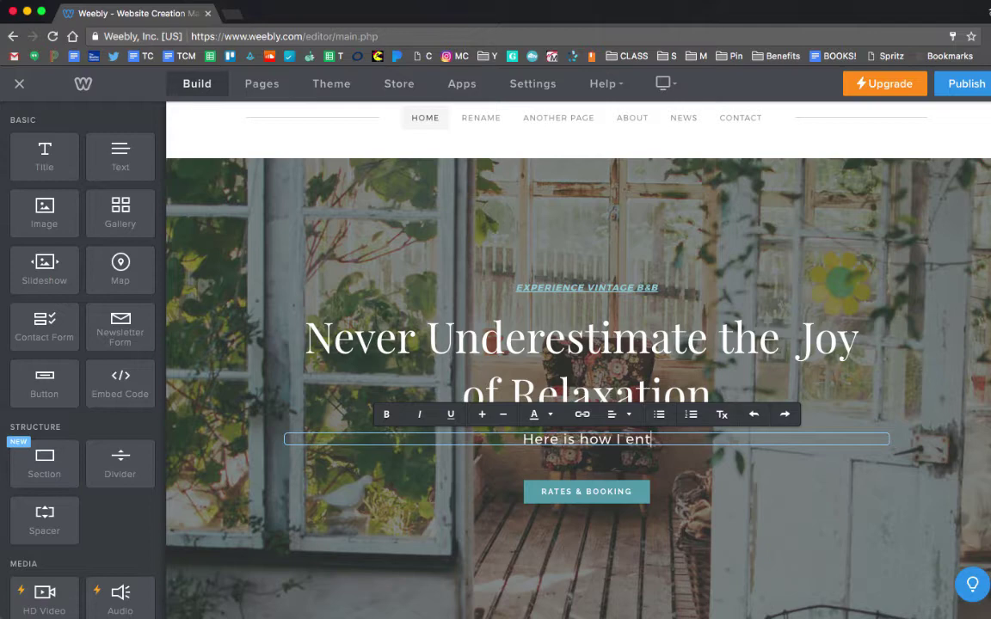
pyautogui.write('er text')
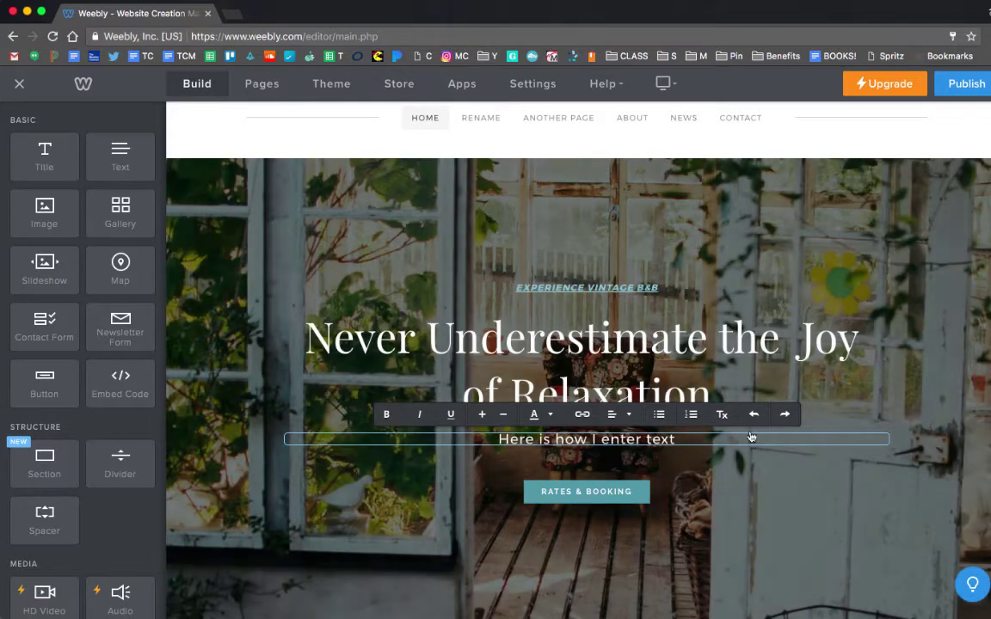
# Step: Try left, right and center alignment, then undo until the text block is empty
pyautogui.click(628, 414)
pyautogui.click(628, 438)
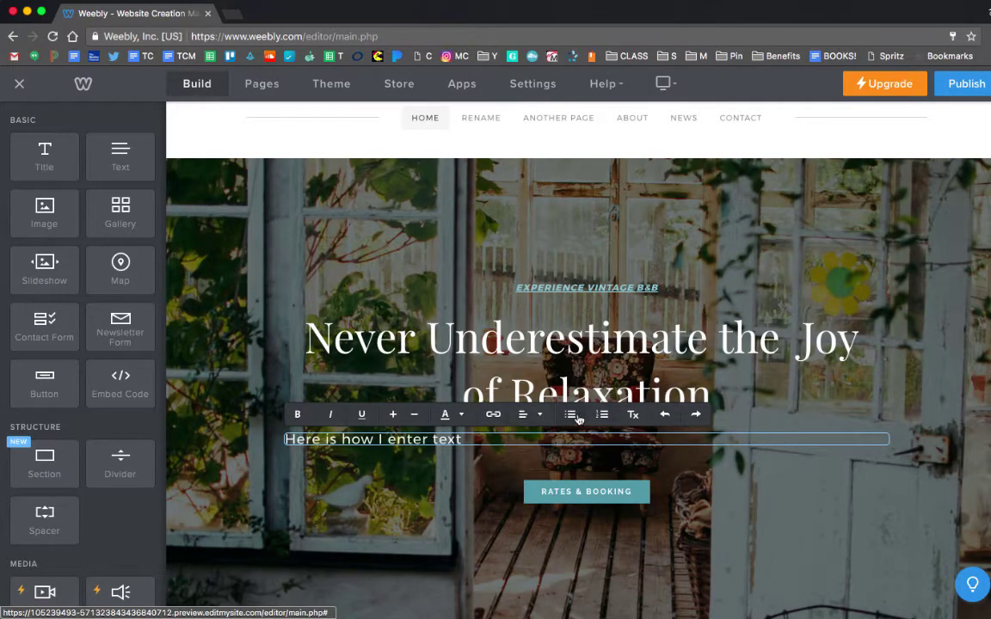
pyautogui.click(527, 414)
pyautogui.click(533, 485)
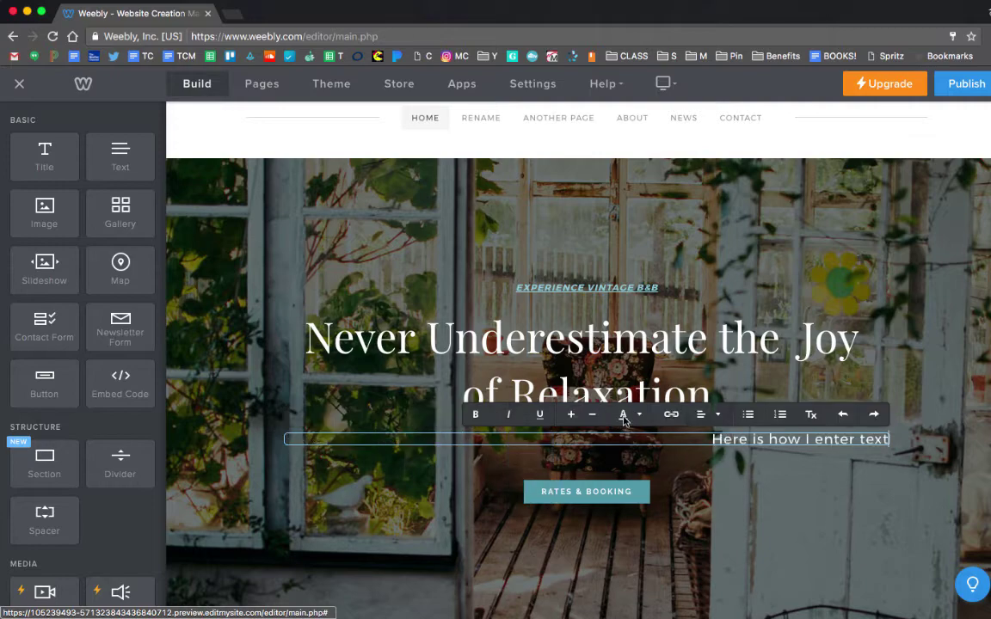
pyautogui.click(705, 414)
pyautogui.click(707, 466)
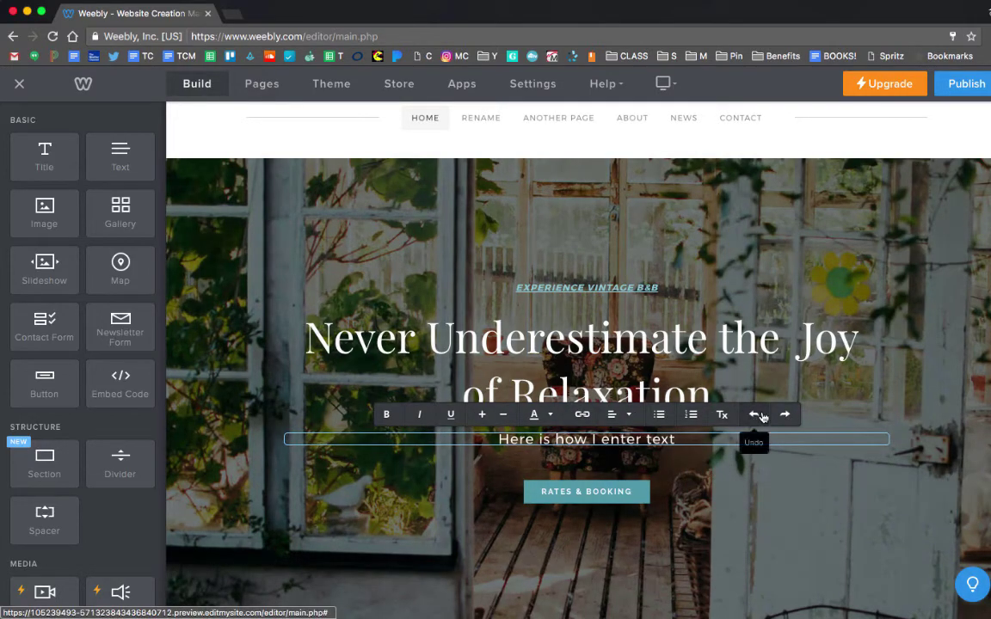
pyautogui.click(754, 413)
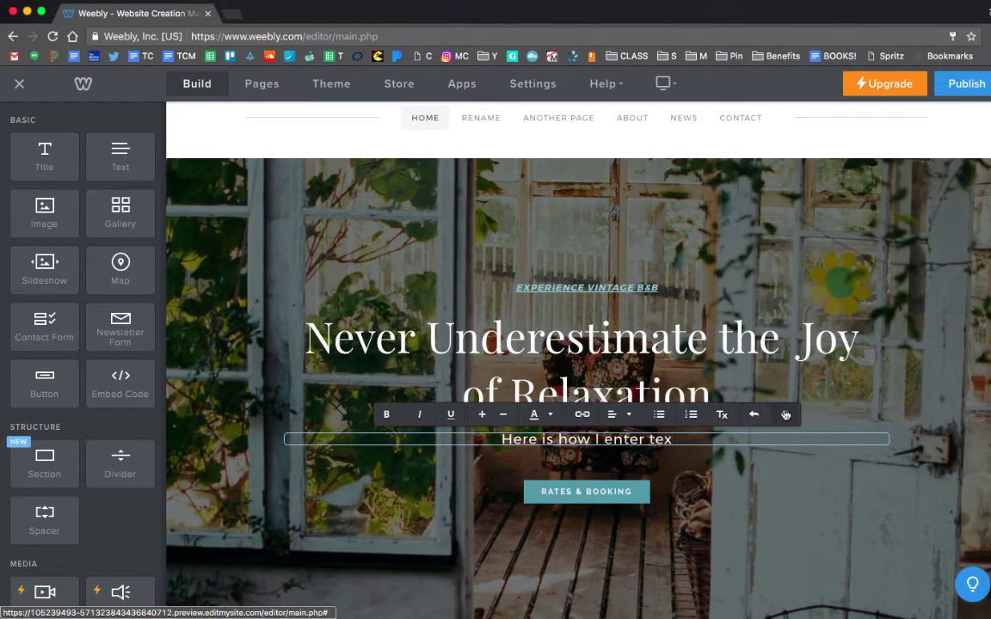
pyautogui.click(786, 414)
pyautogui.click(753, 414)
pyautogui.click(754, 414)
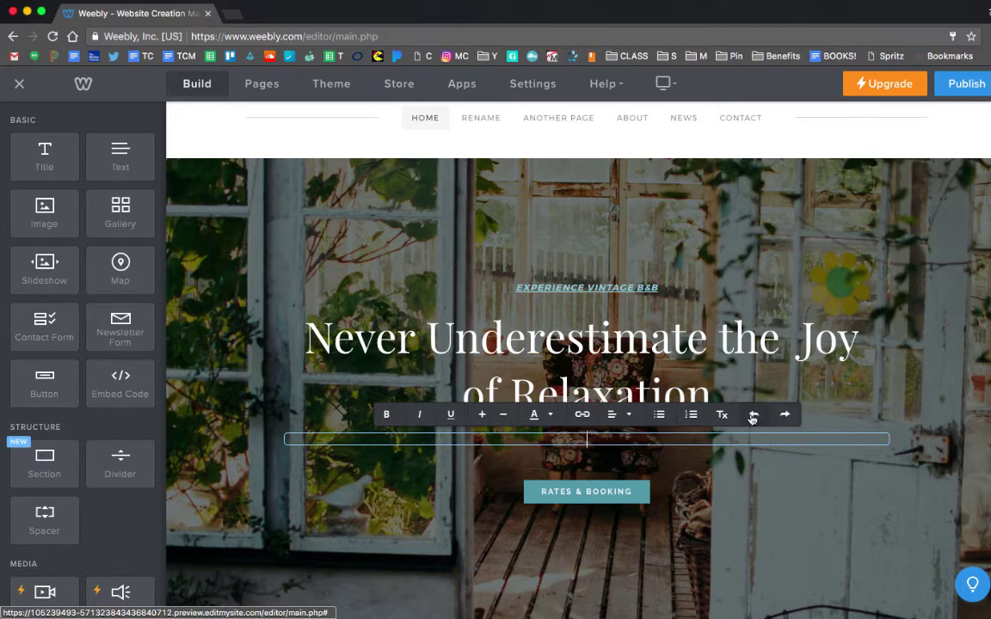
# Step: Change the RATES & BOOKING button label to 'Learn More'
pyautogui.scroll(-2, 693, 460)
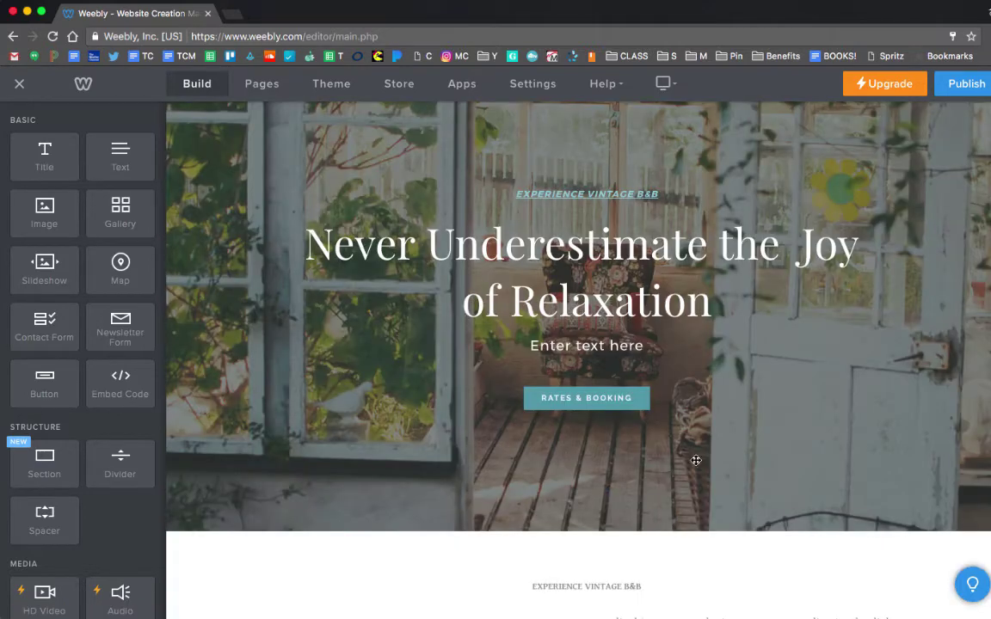
pyautogui.click(635, 410)
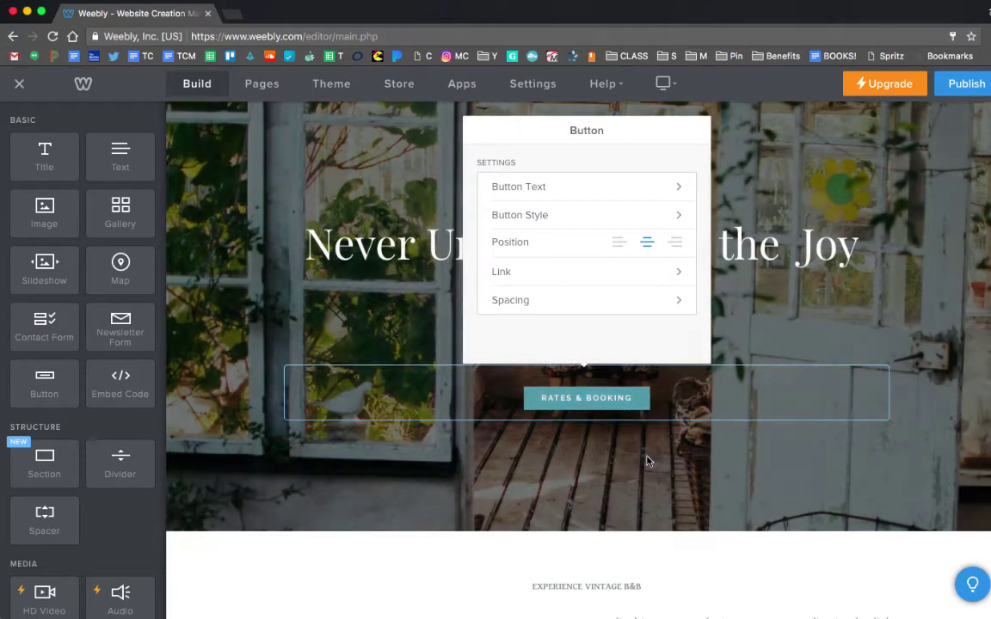
pyautogui.click(648, 461)
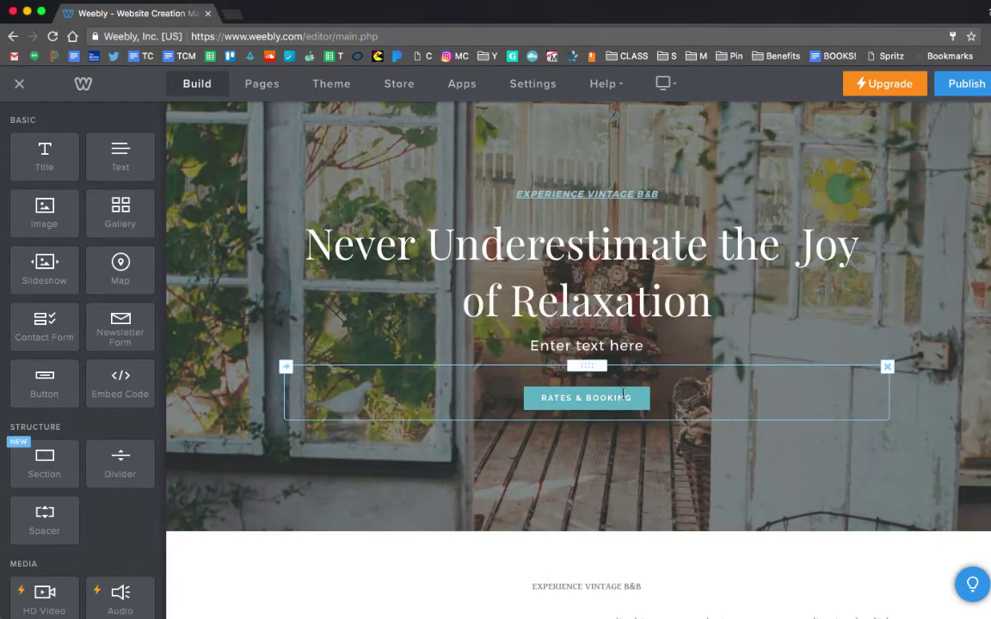
pyautogui.click(624, 410)
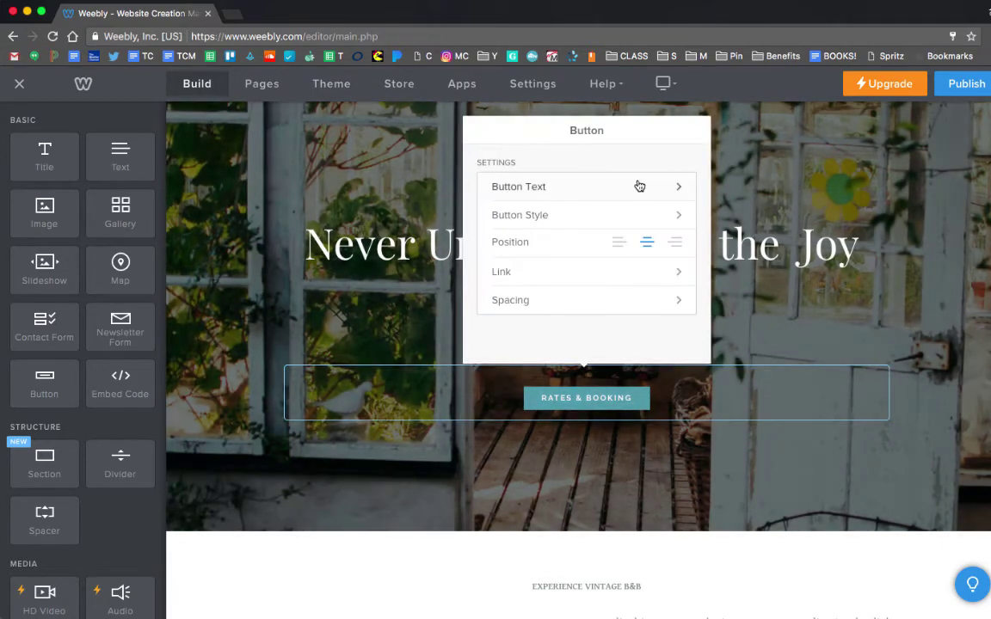
pyautogui.click(638, 185)
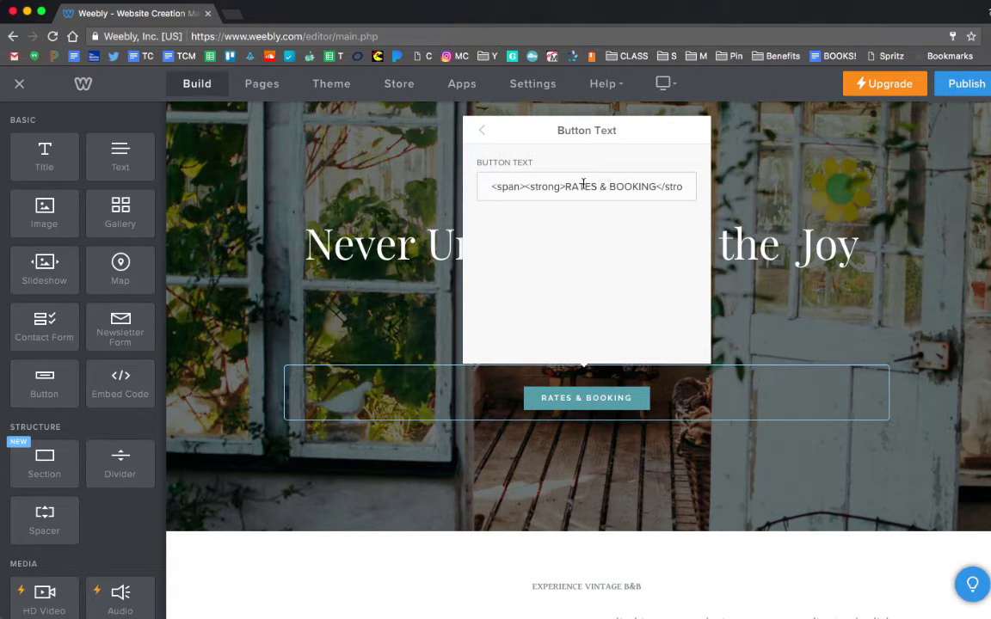
pyautogui.click(482, 130)
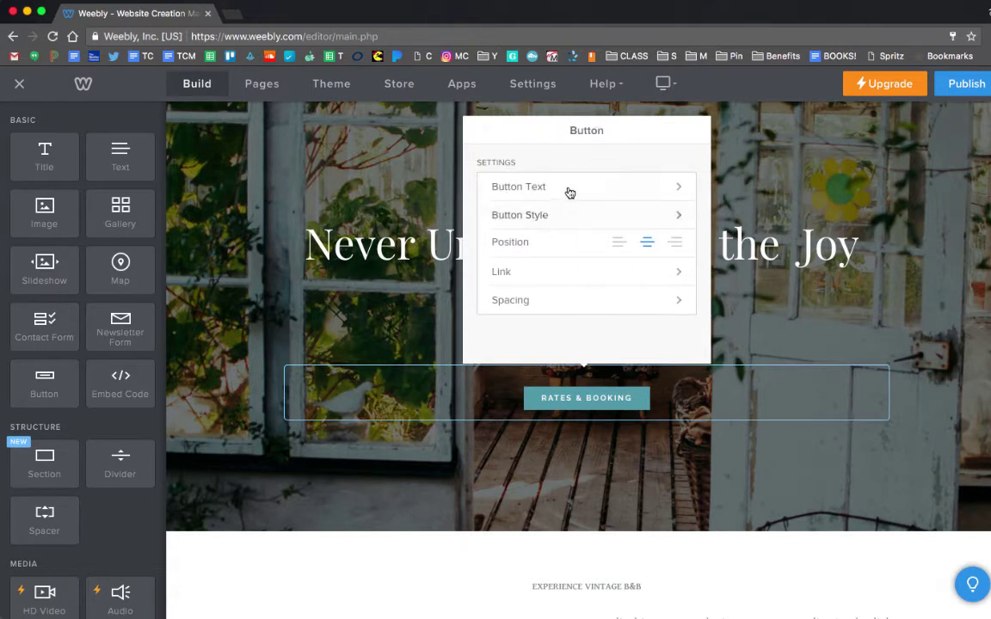
pyautogui.click(570, 189)
pyautogui.press('super+a')
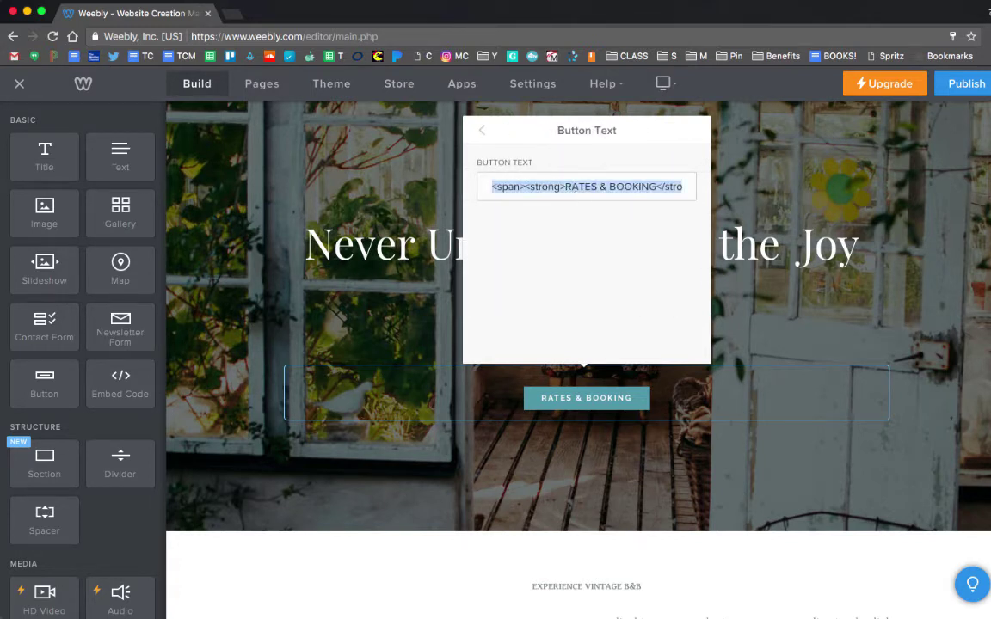
pyautogui.write('Lear')
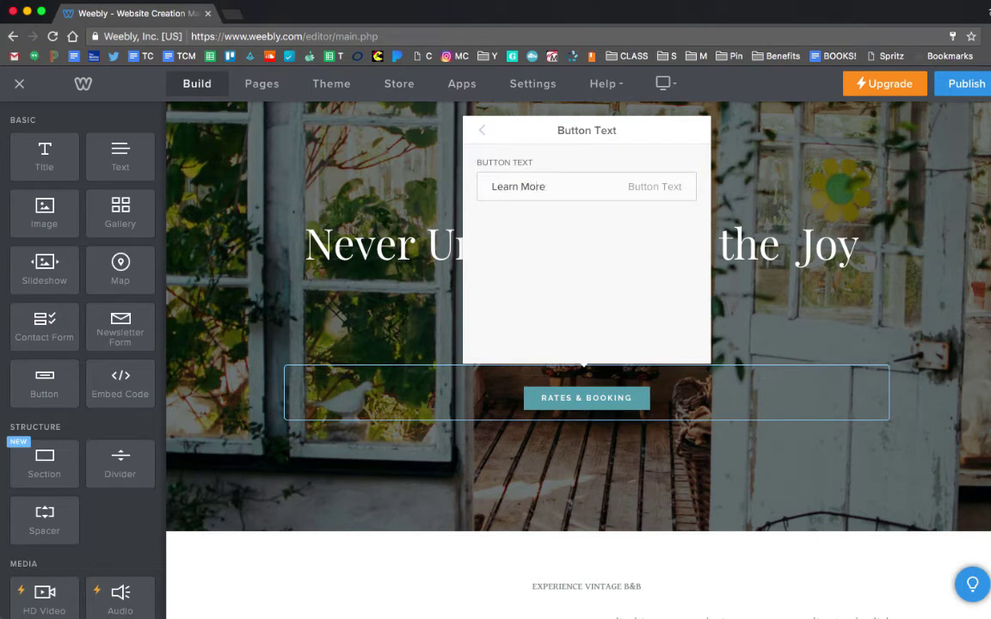
pyautogui.write('n More')
pyautogui.click(481, 130)
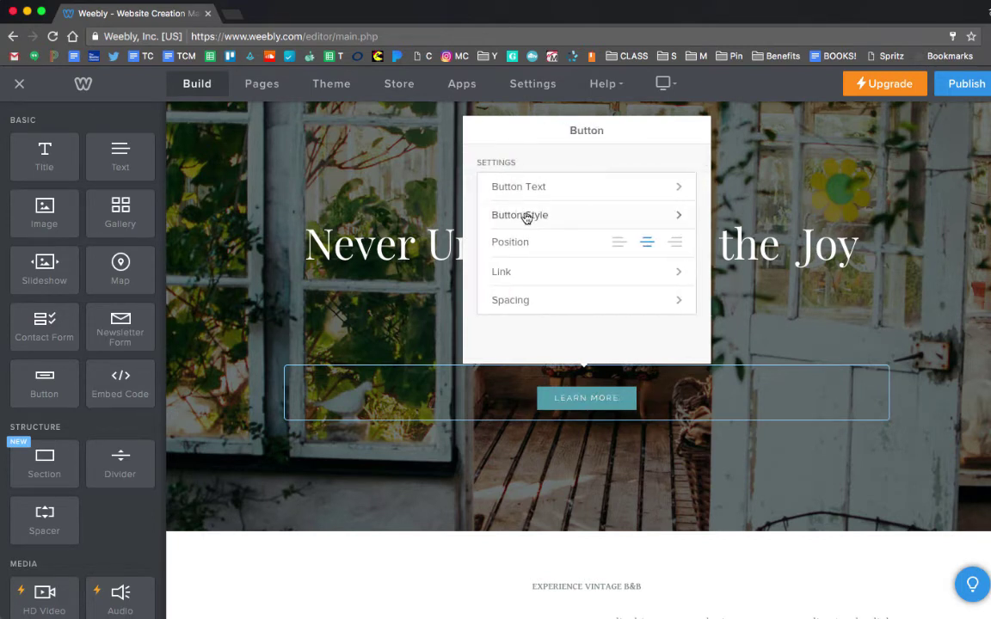
pyautogui.click(531, 275)
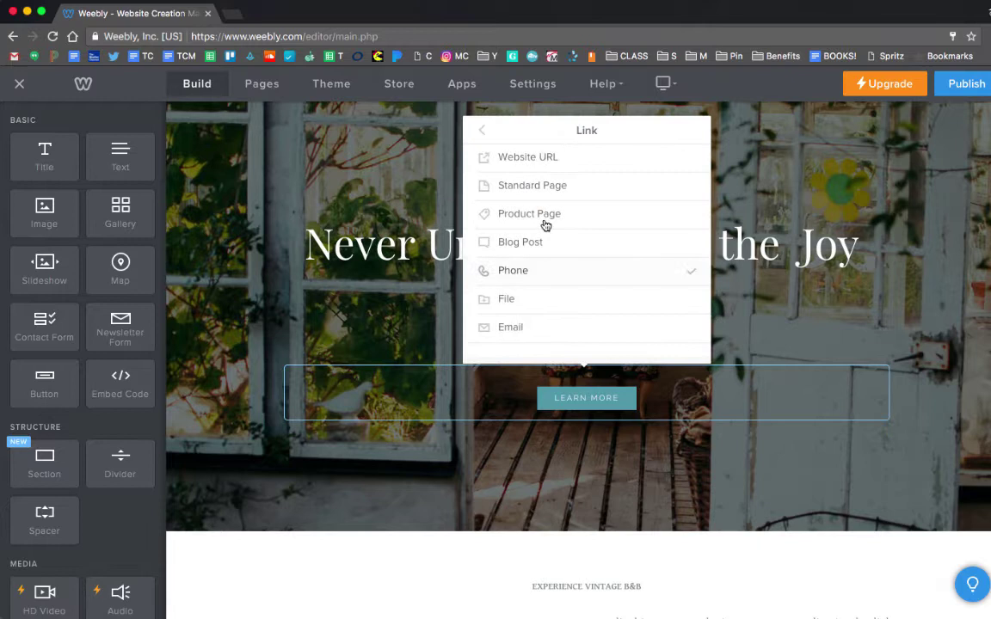
pyautogui.click(537, 159)
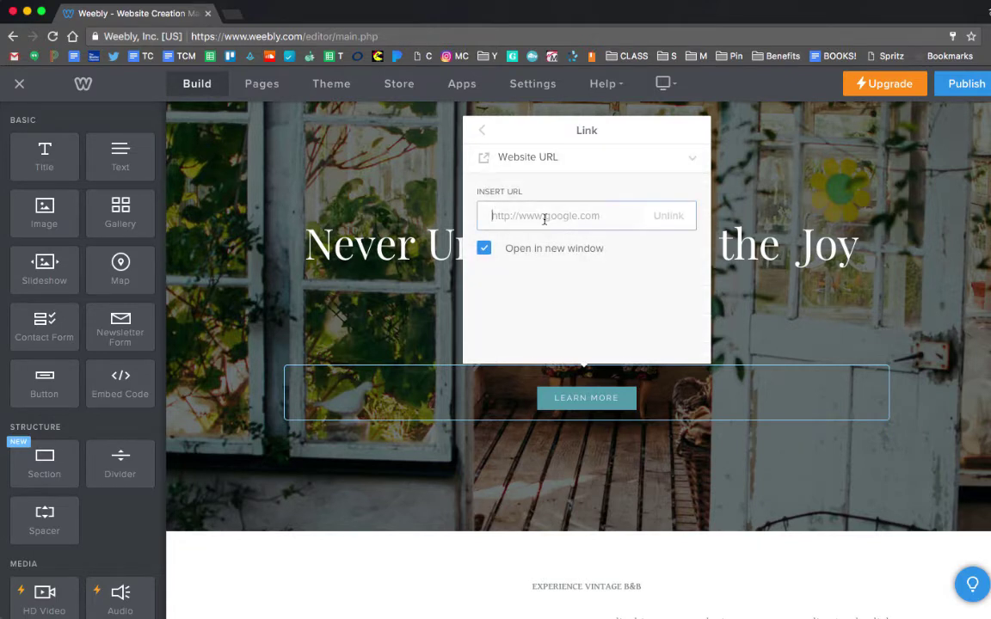
pyautogui.write('www.google.com')
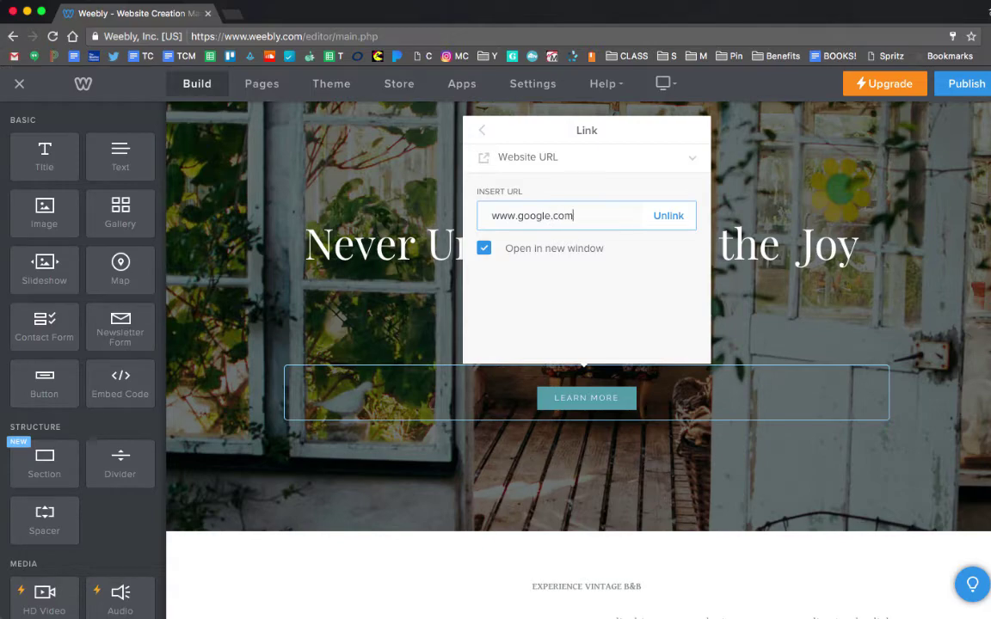
pyautogui.click(481, 130)
pyautogui.click(670, 436)
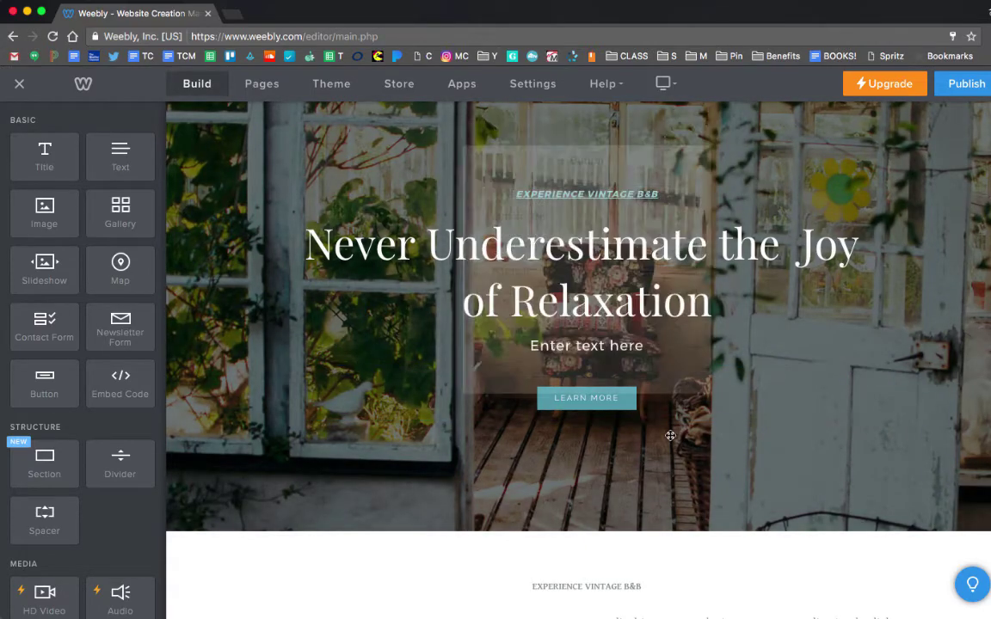
pyautogui.click(616, 400)
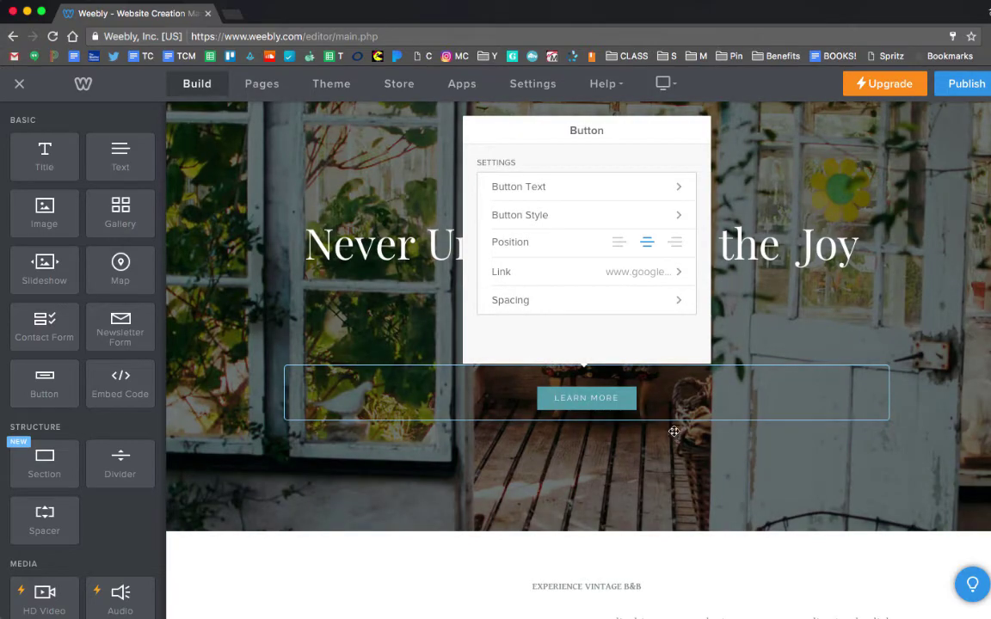
pyautogui.click(644, 426)
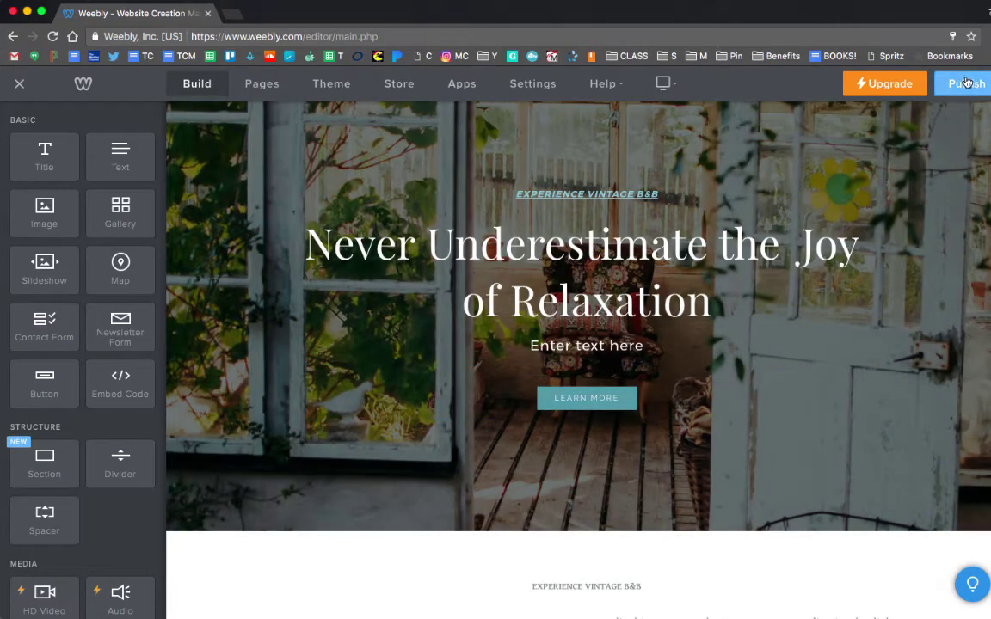
pyautogui.click(965, 81)
pyautogui.click(738, 117)
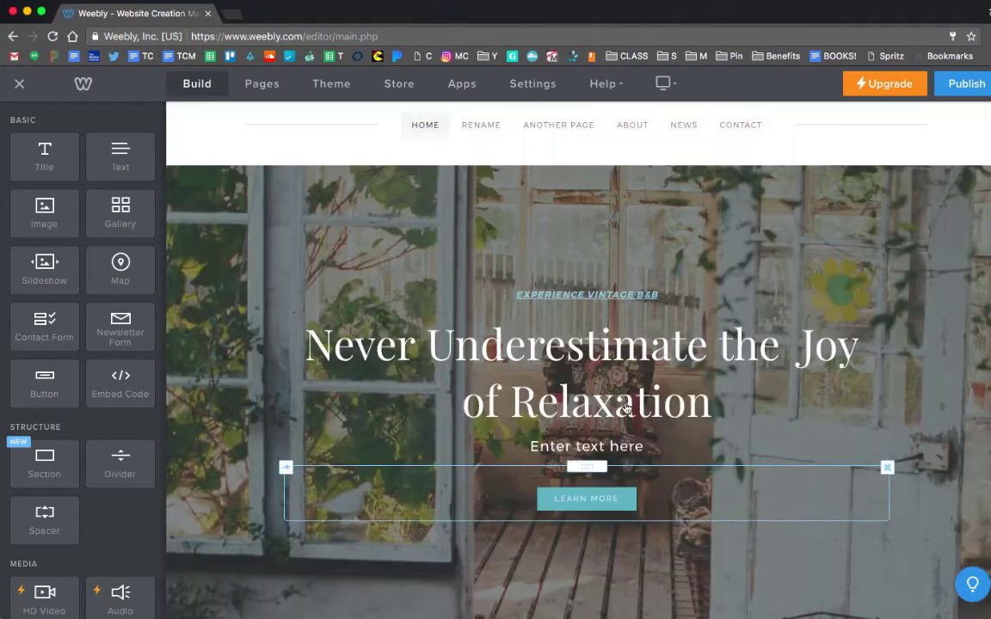
pyautogui.scroll(-5, 626, 408)
pyautogui.click(610, 286)
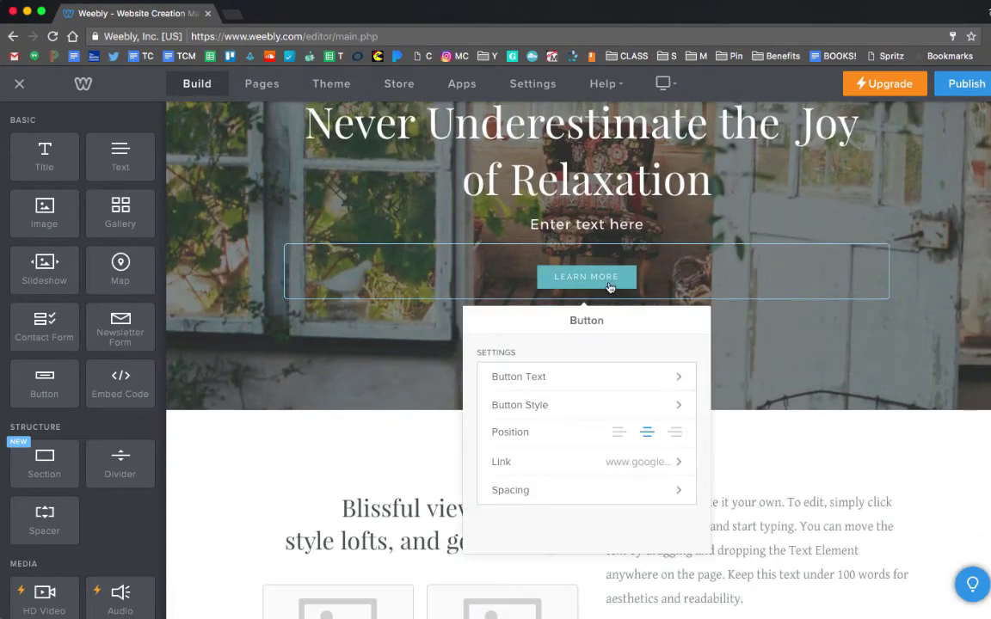
pyautogui.scroll(-4, 538, 563)
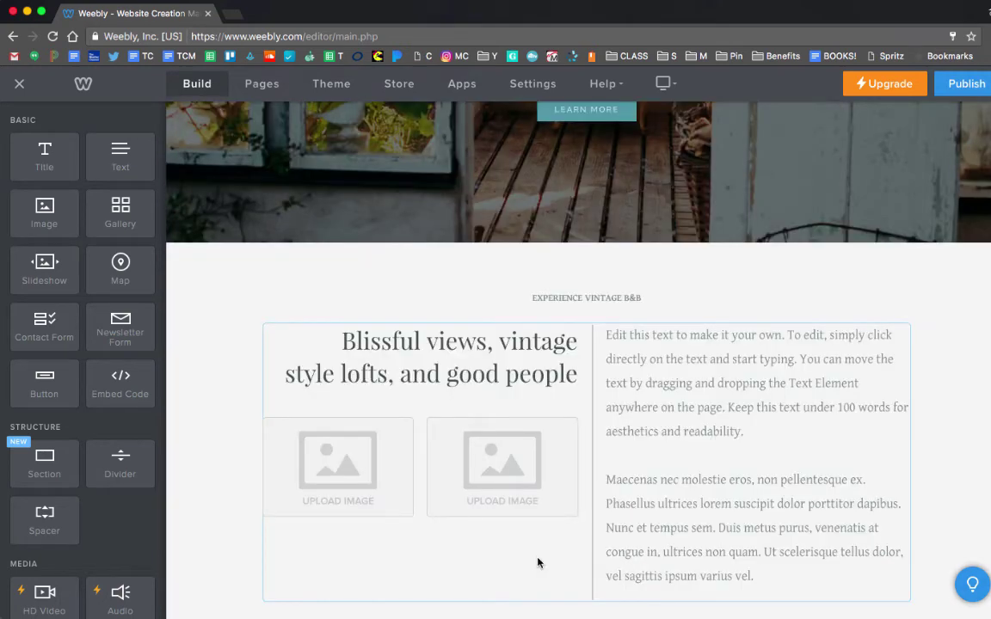
pyautogui.scroll(-4, 538, 563)
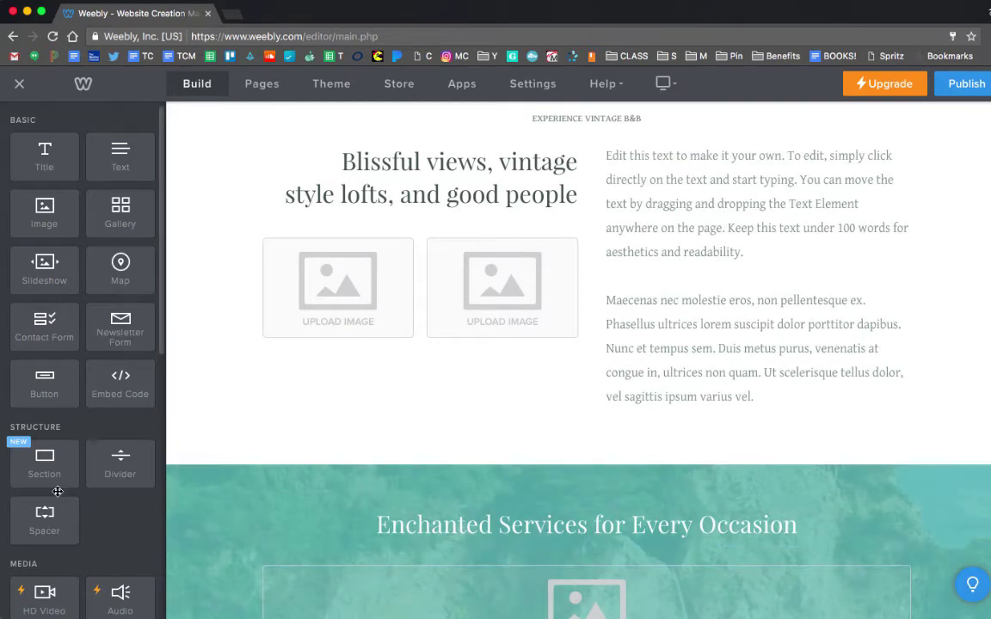
# Step: Insert a new section below the hero image using the grid wedding gallery layout
pyautogui.moveTo(52, 472); pyautogui.dragTo(527, 436)
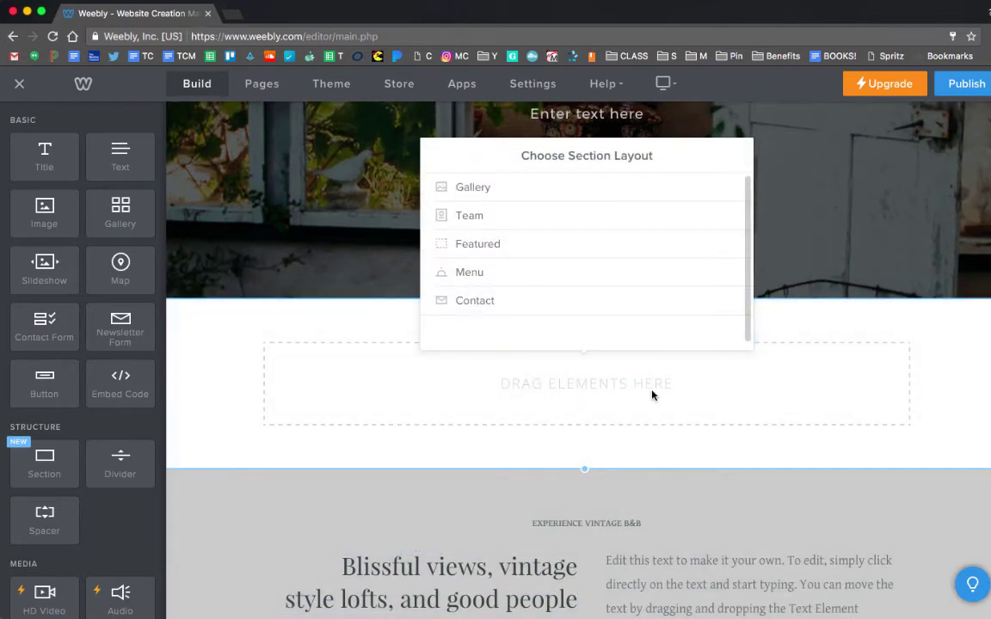
pyautogui.click(593, 190)
pyautogui.scroll(-5, 612, 320)
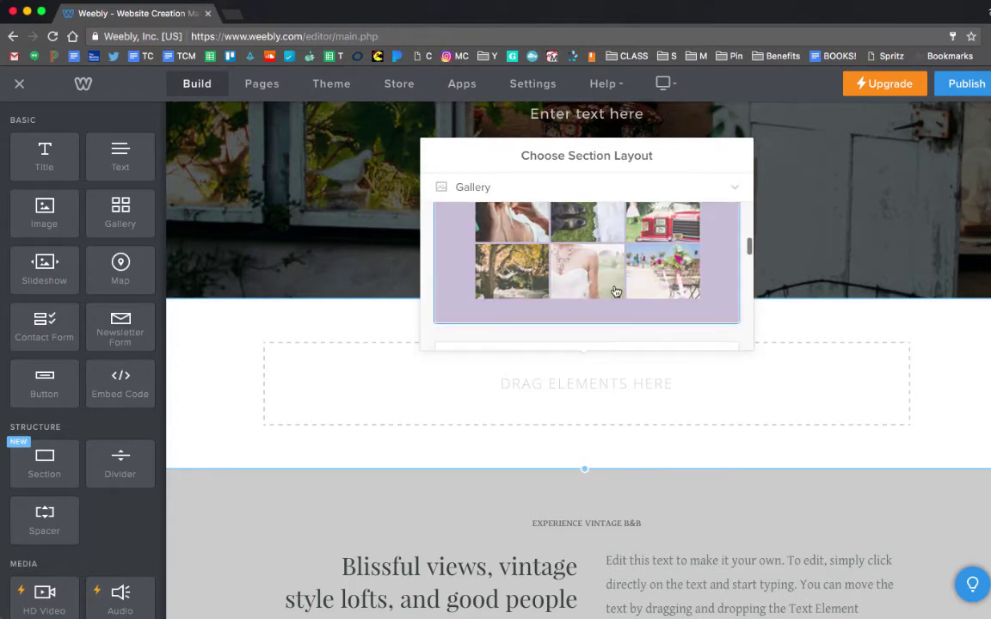
pyautogui.click(616, 289)
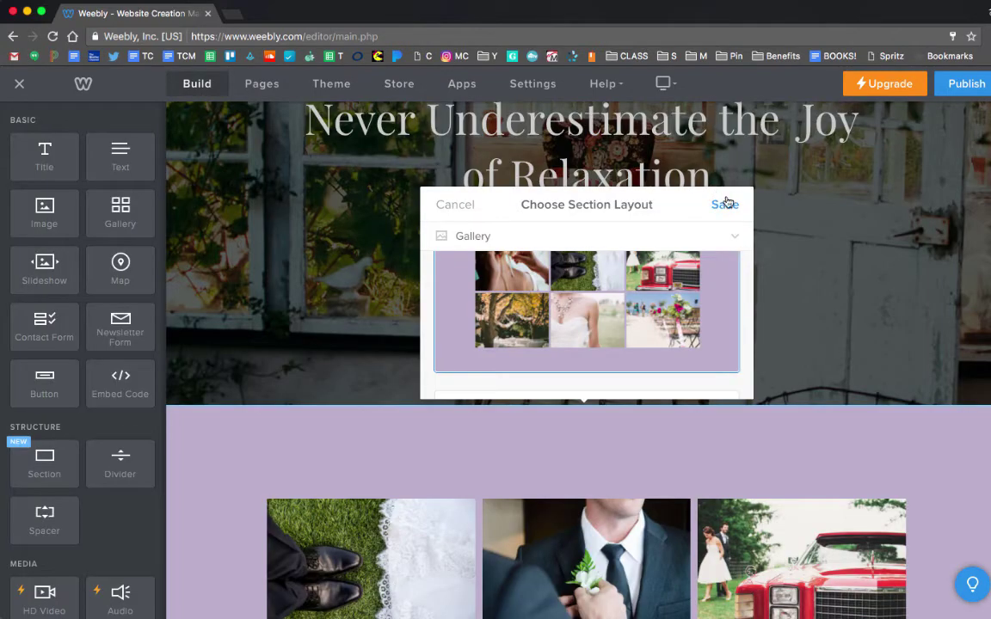
pyautogui.click(727, 201)
pyautogui.scroll(-3, 769, 409)
# Step: Open the gallery's Add Images dialog and close it without uploading photos
pyautogui.click(811, 365)
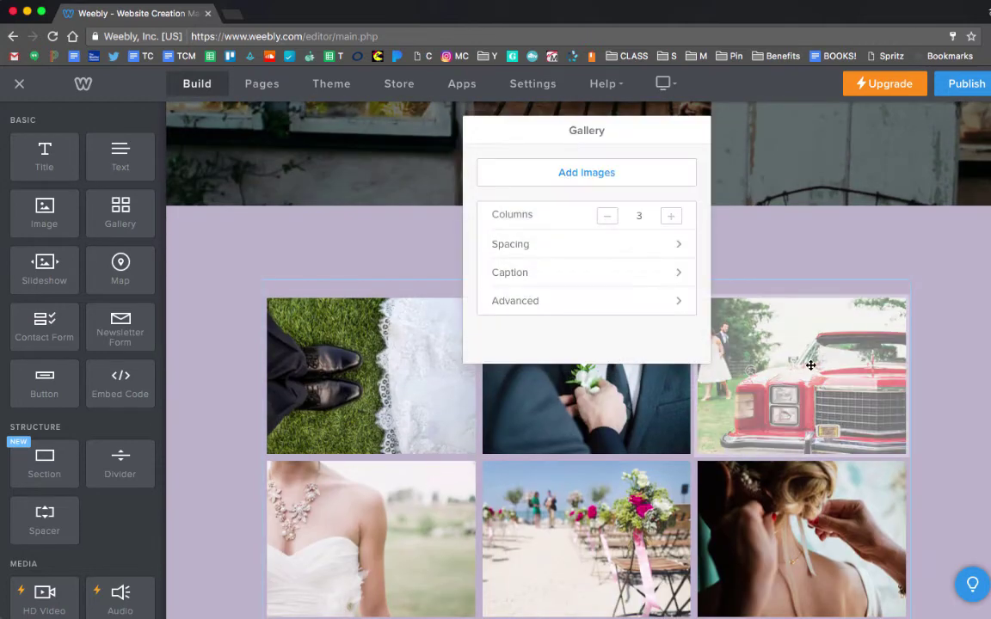
pyautogui.click(602, 172)
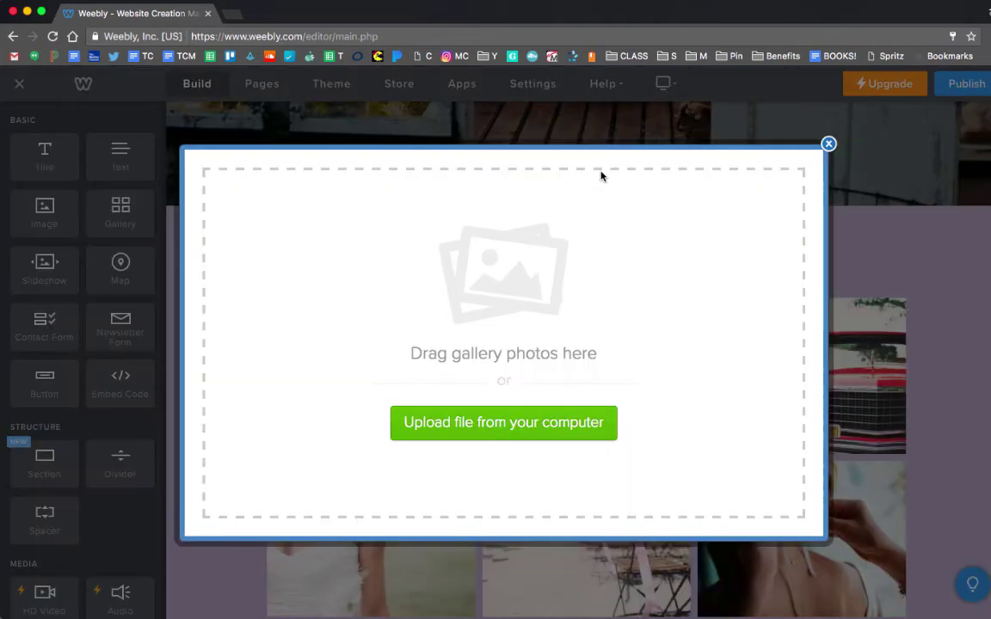
pyautogui.click(828, 144)
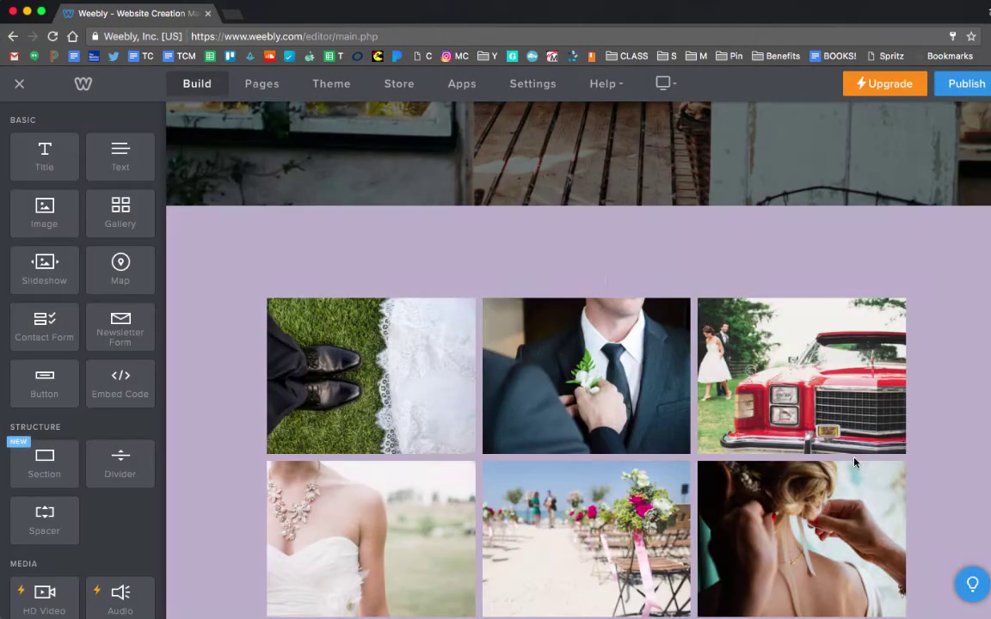
pyautogui.scroll(-3, 768, 411)
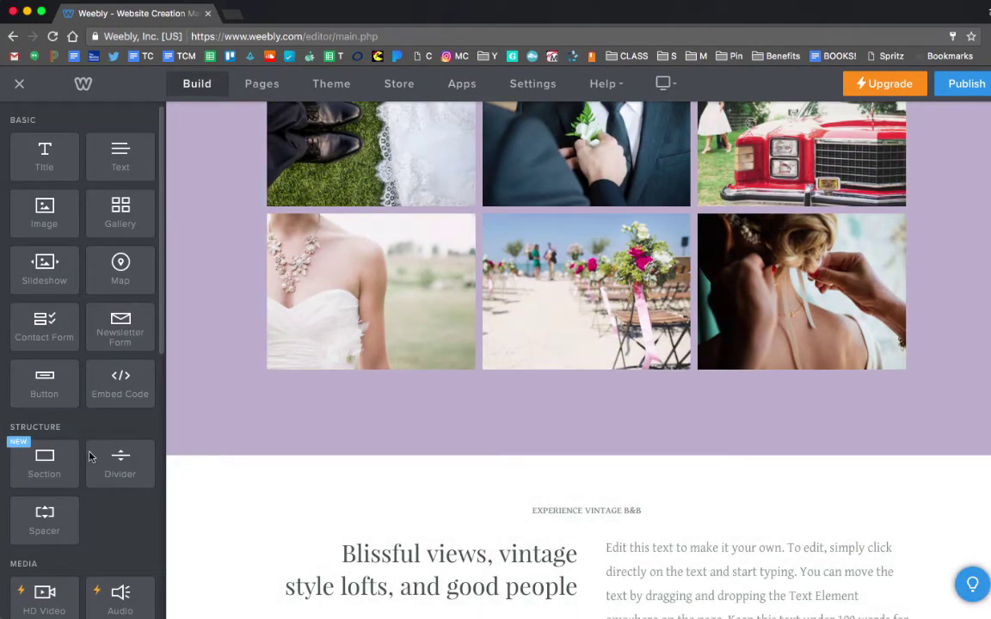
pyautogui.scroll(-1, 134, 508)
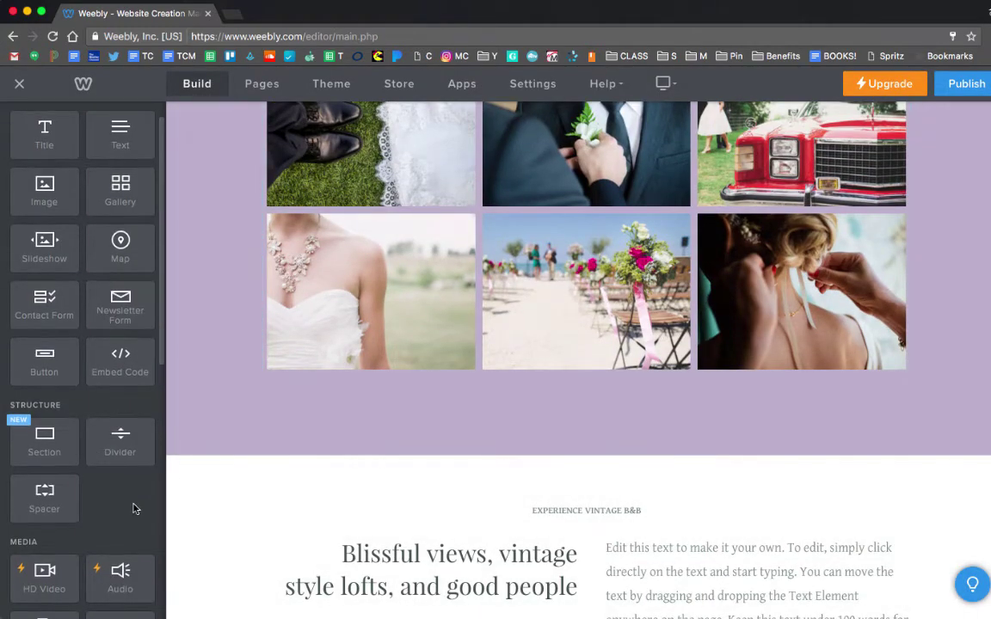
# Step: Add a Thumbnails on Bottom slideshow below the wedding gallery and close its photo manager with no uploads
pyautogui.moveTo(36, 249); pyautogui.dragTo(543, 465)
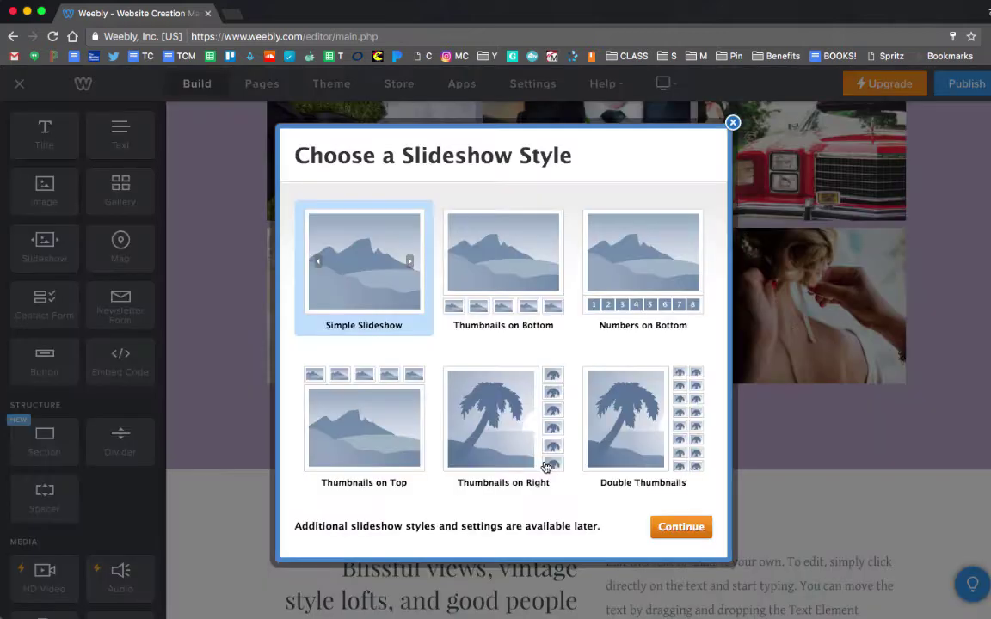
pyautogui.click(499, 293)
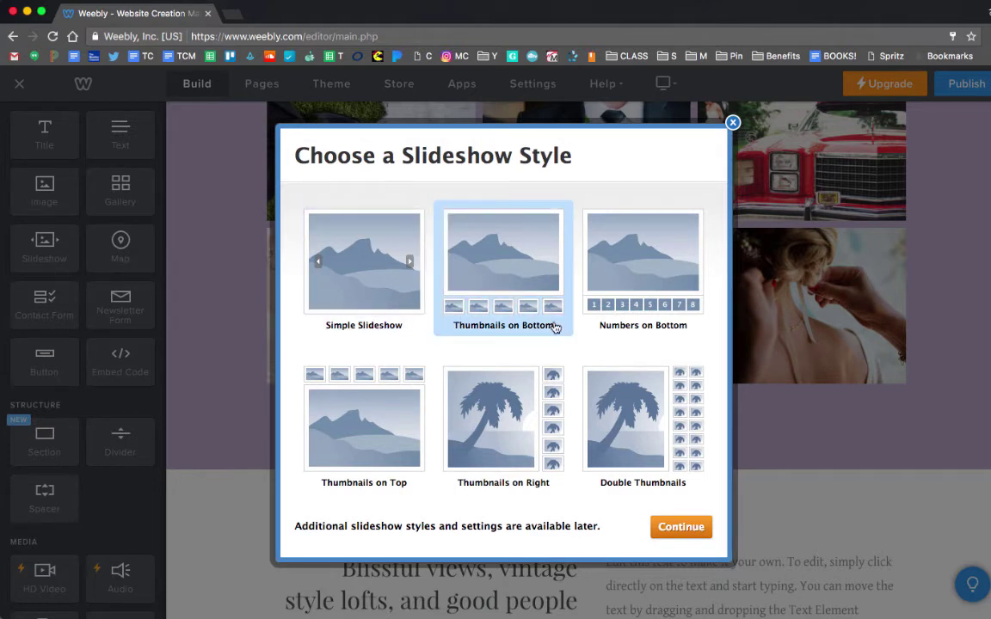
pyautogui.click(687, 531)
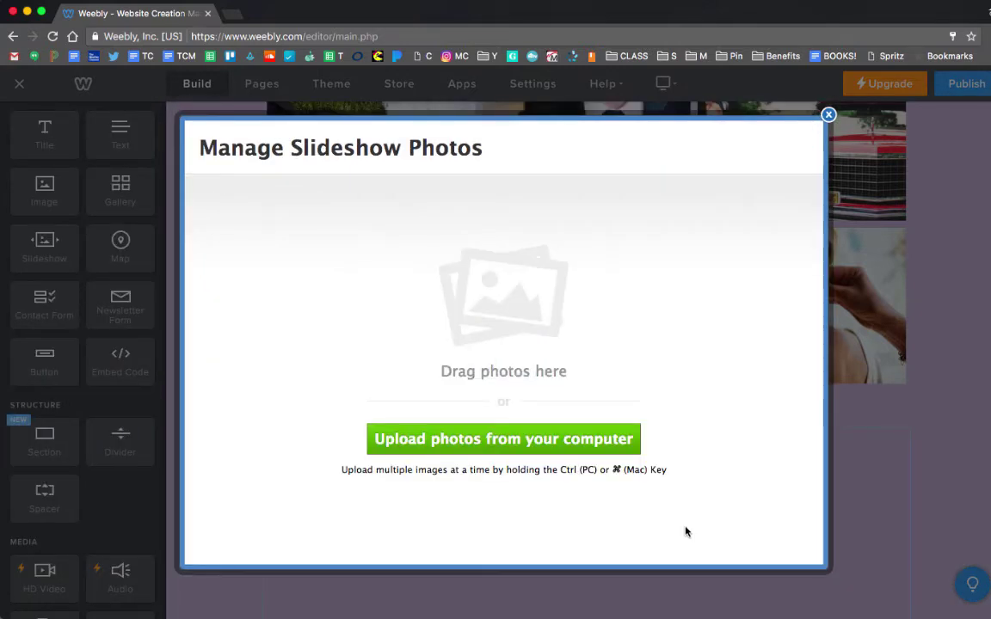
pyautogui.click(828, 115)
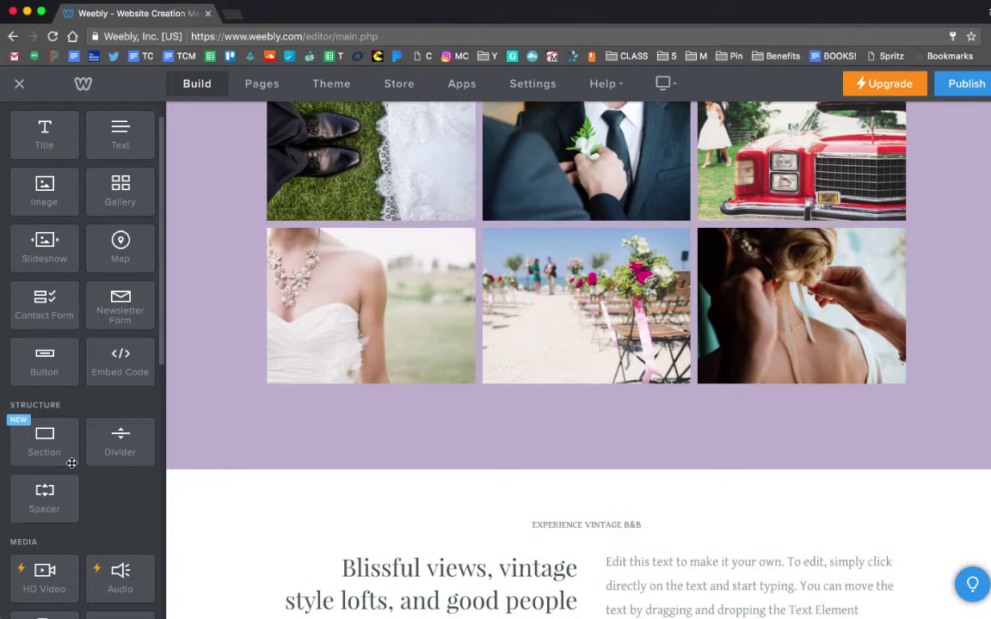
# Step: Drop a YouTube element beneath the wedding photo gallery on the Home page
pyautogui.scroll(-3, 90, 227)
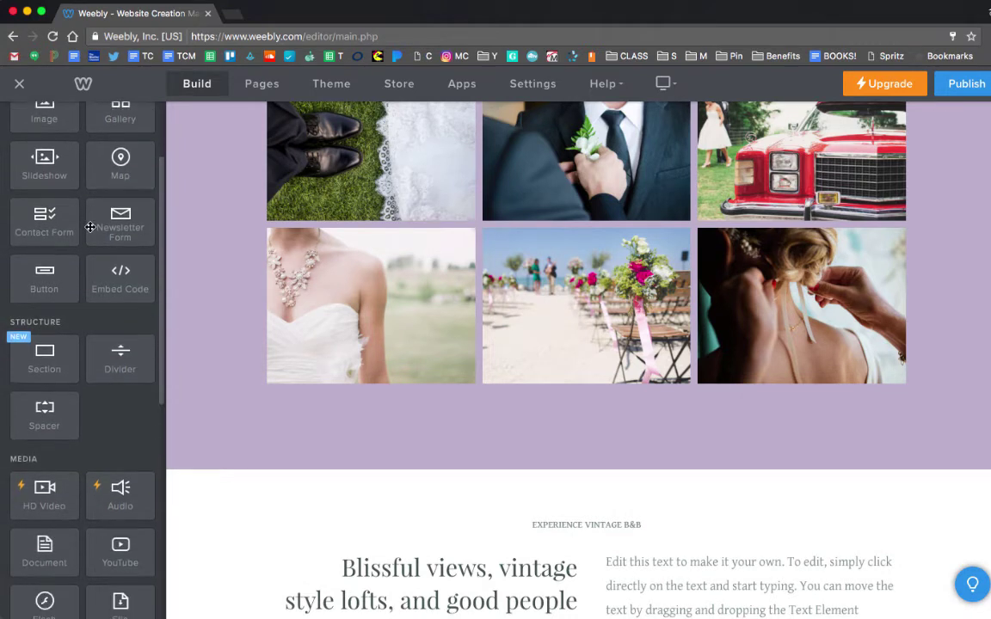
pyautogui.scroll(-4, 90, 227)
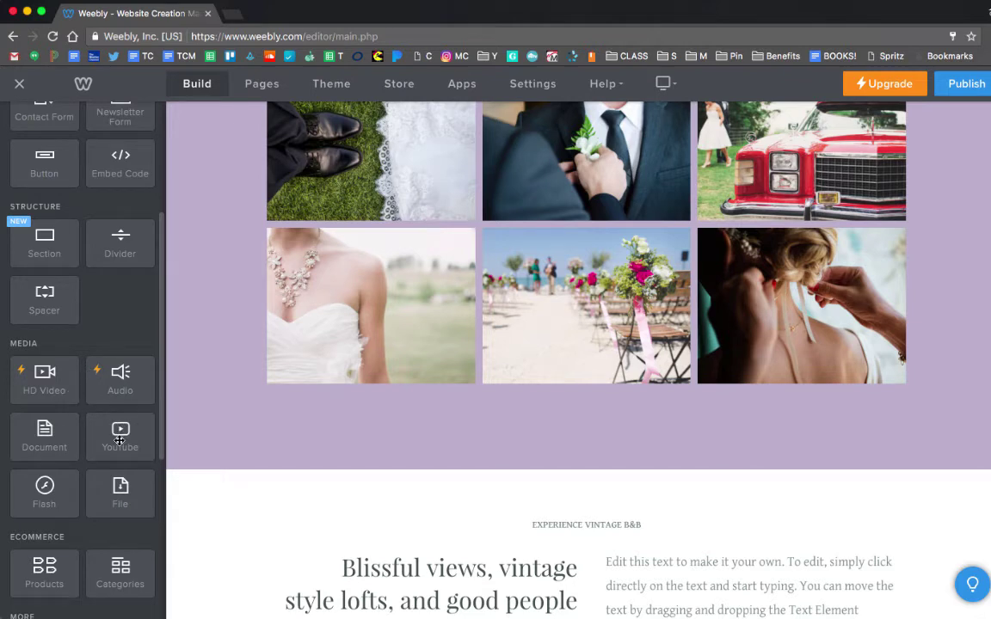
pyautogui.moveTo(120, 441); pyautogui.dragTo(556, 471)
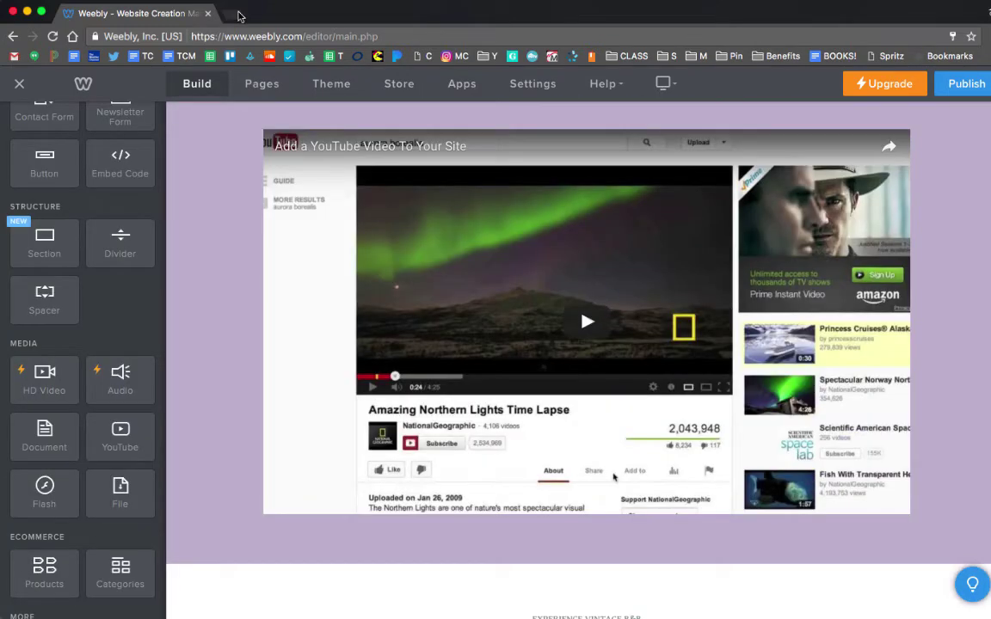
# Step: In a new tab, open YouTube's Live Drawing with Wacom Bamboo Slate video, copy its URL, and close the tab
pyautogui.click(239, 16)
pyautogui.write('you')
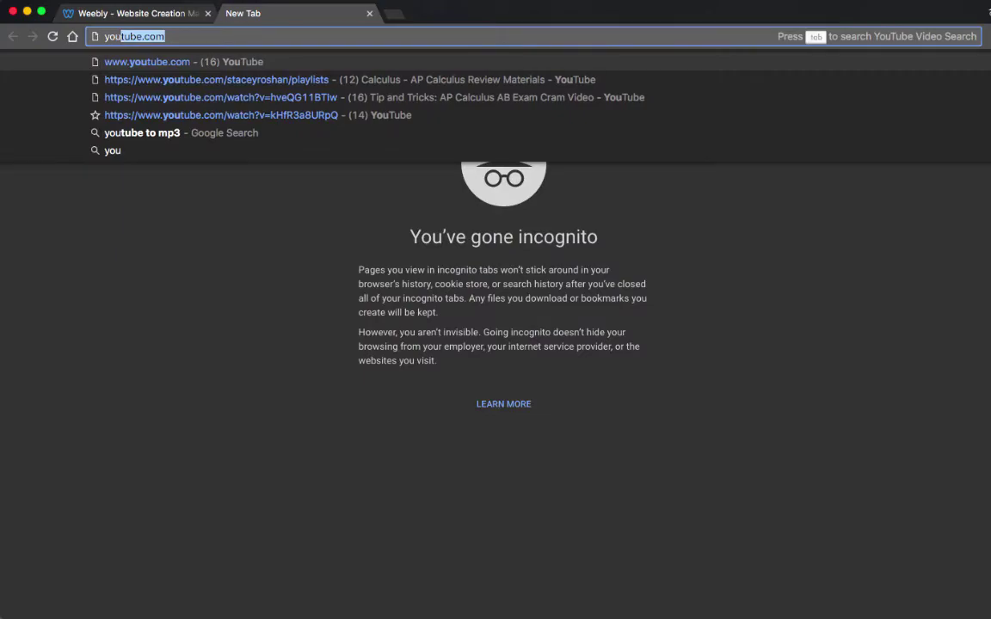
pyautogui.press('Return')
pyautogui.scroll(-10, 447, 449)
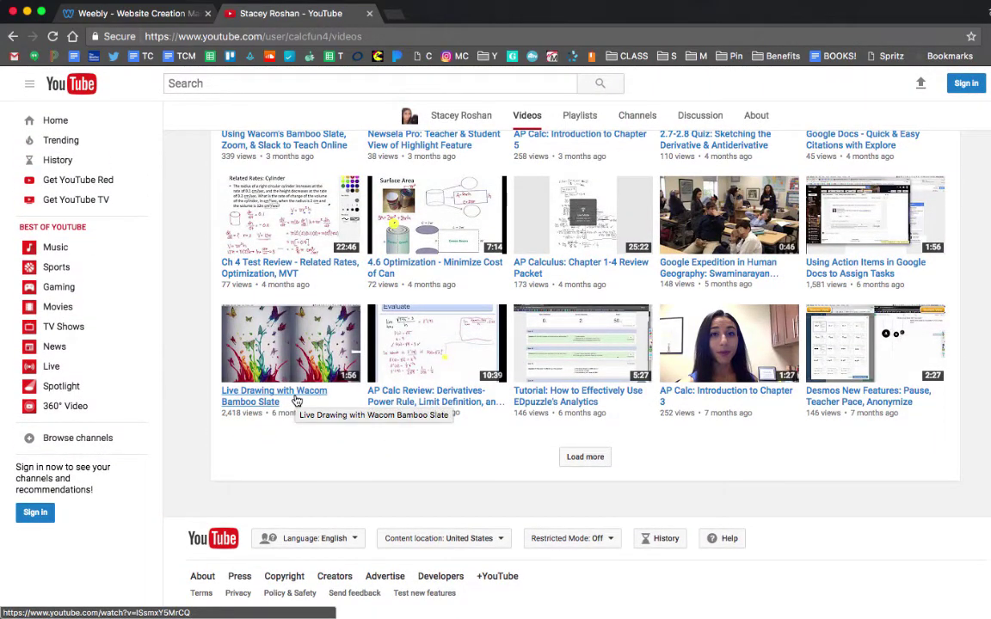
pyautogui.click(297, 401)
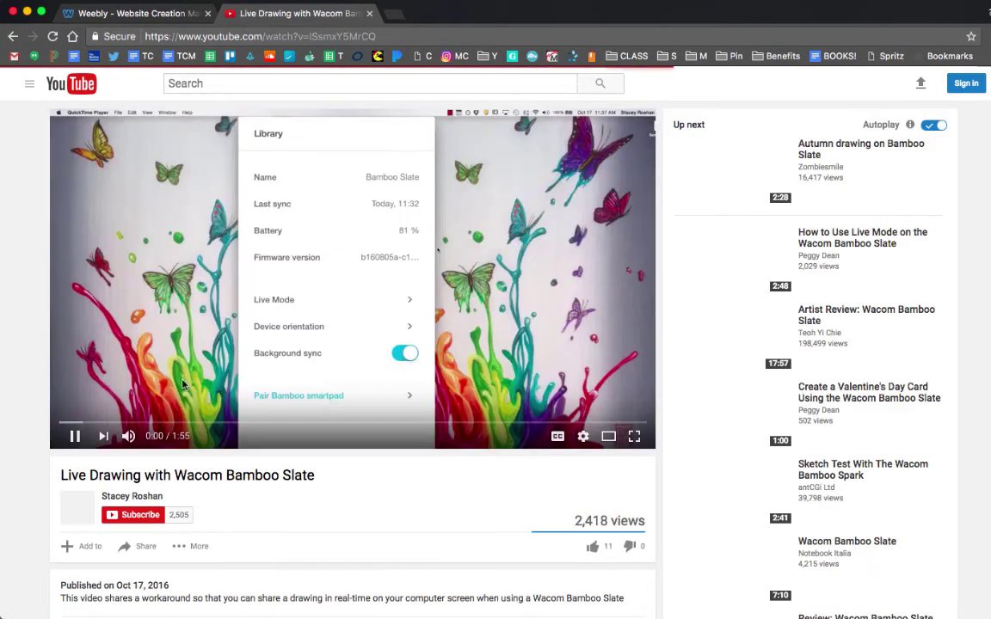
pyautogui.click(310, 38)
pyautogui.press('super+c')
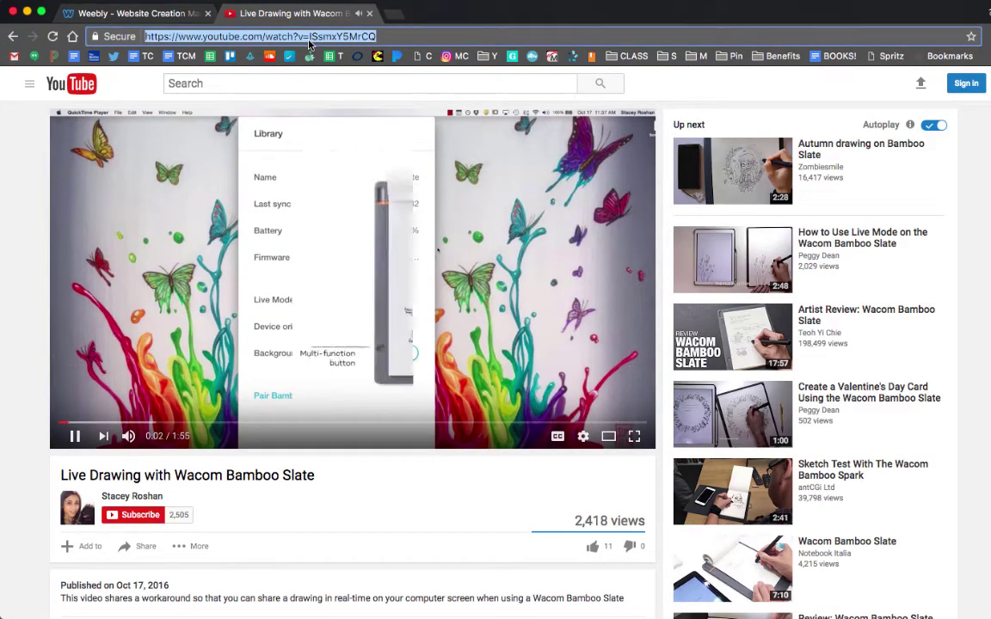
pyautogui.press('super+w')
# Step: Paste the Wacom Bamboo Slate video link into the YouTube block's video URL setting
pyautogui.scroll(2, 558, 230)
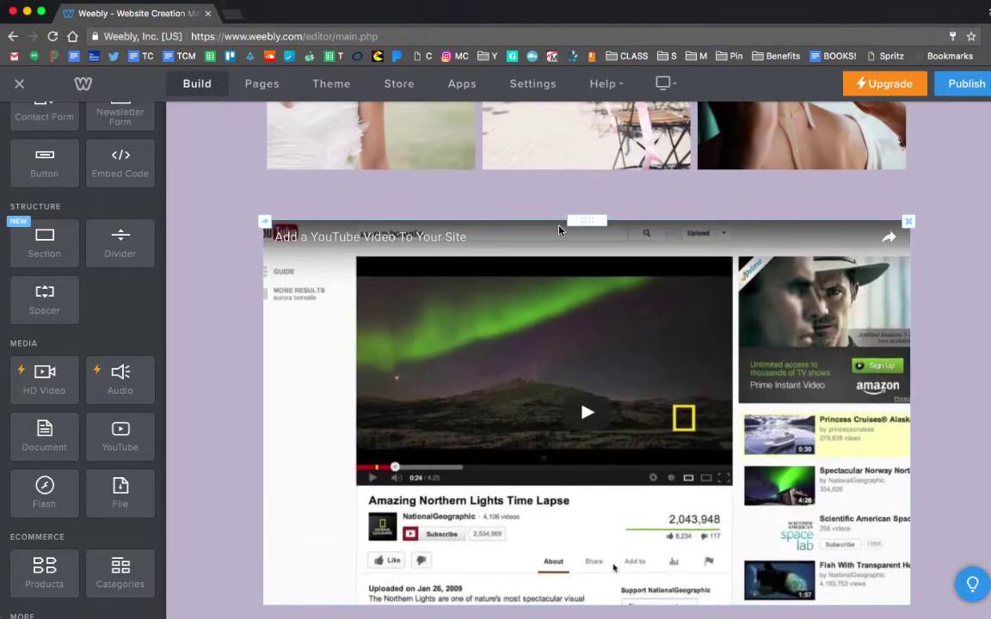
pyautogui.click(552, 253)
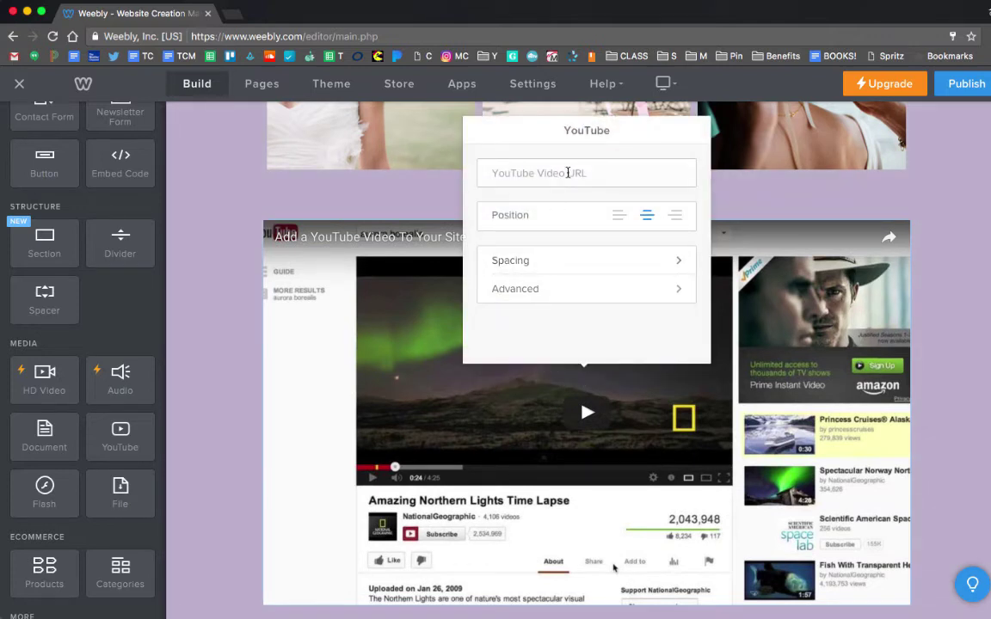
pyautogui.click(568, 172)
pyautogui.press('super+v')
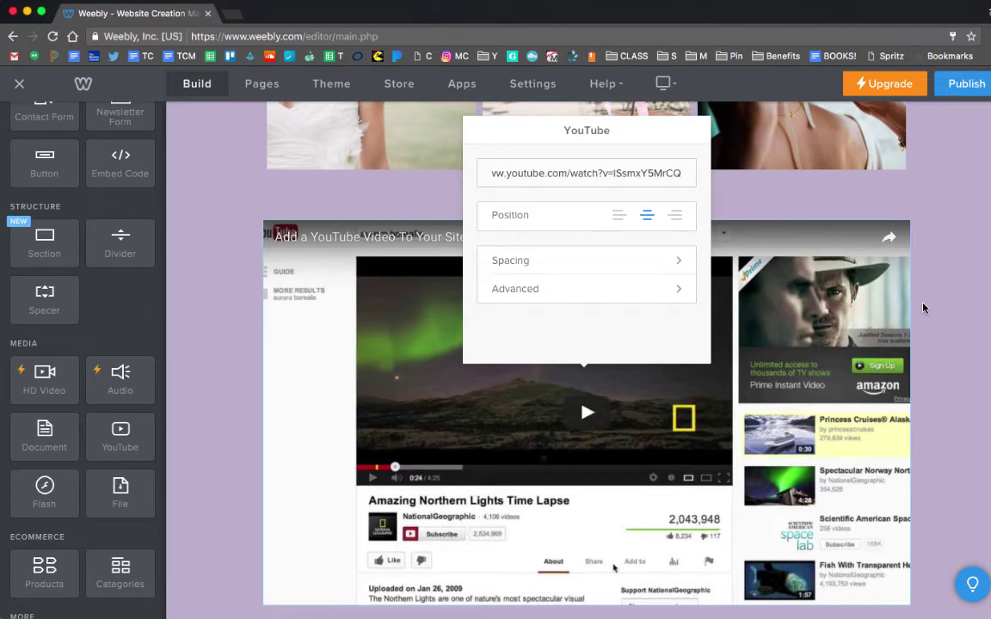
pyautogui.click(830, 272)
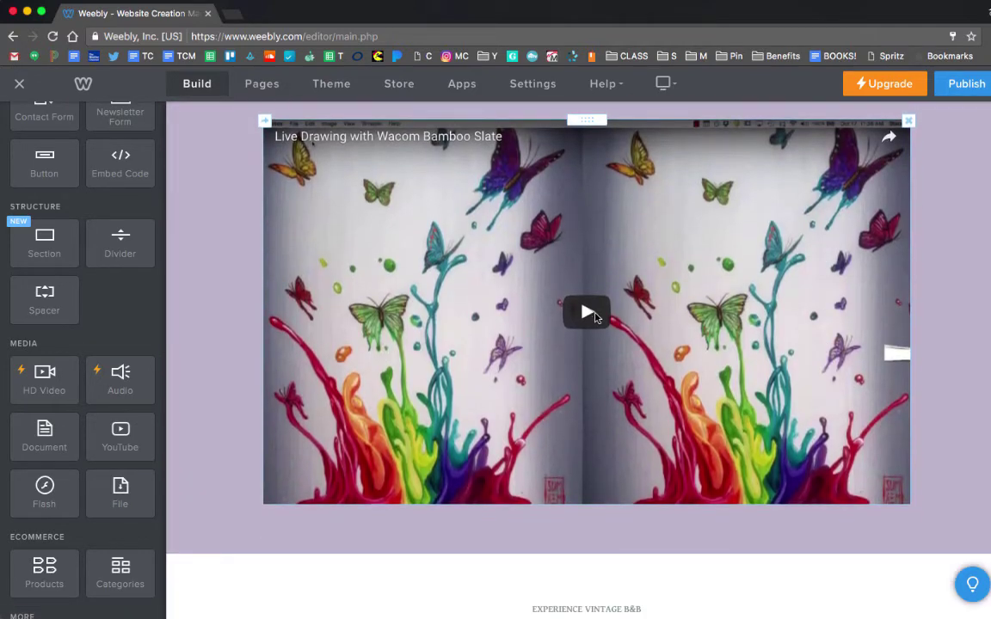
# Step: Play and pause the embedded video to check it, then delete the video block
pyautogui.click(587, 315)
pyautogui.click(587, 315)
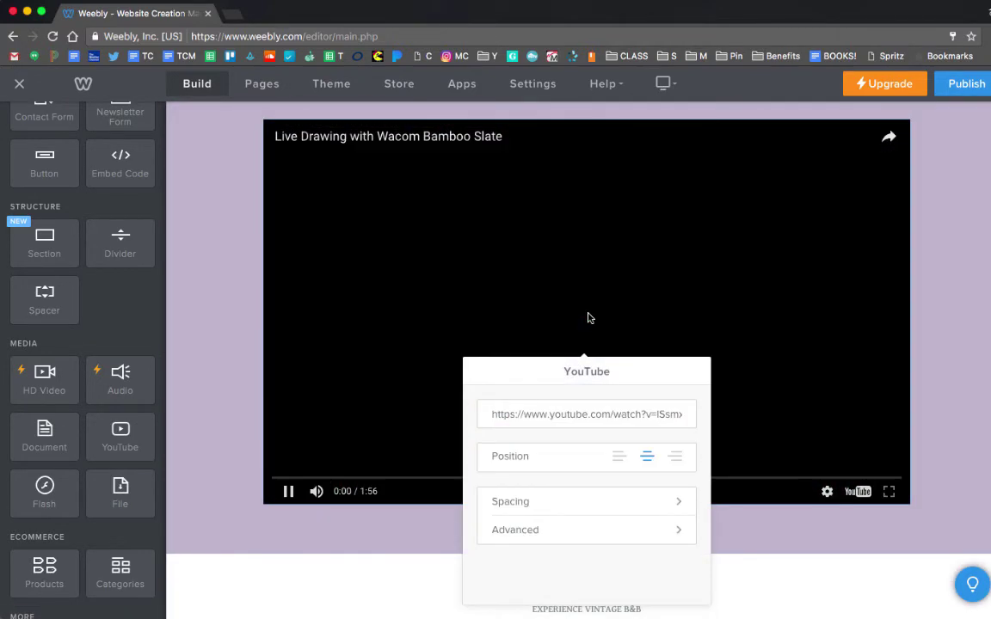
pyautogui.click(661, 314)
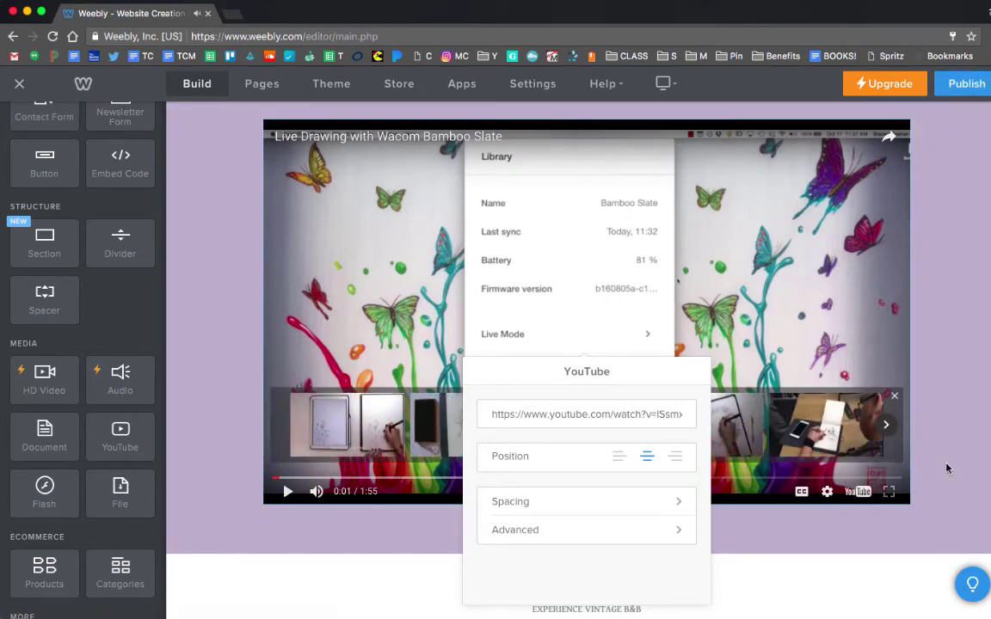
pyautogui.click(895, 404)
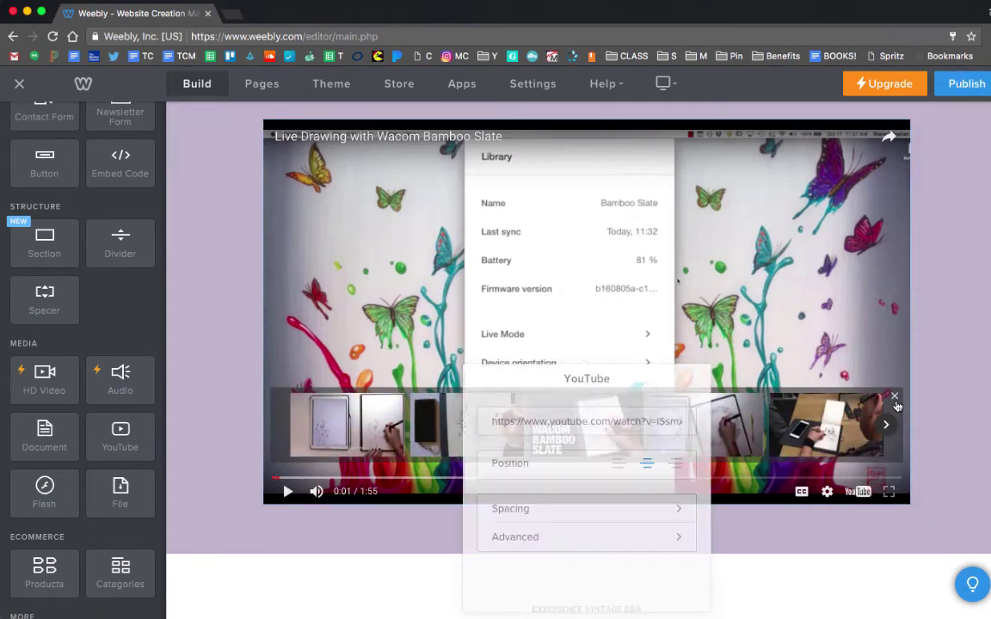
pyautogui.scroll(2, 829, 250)
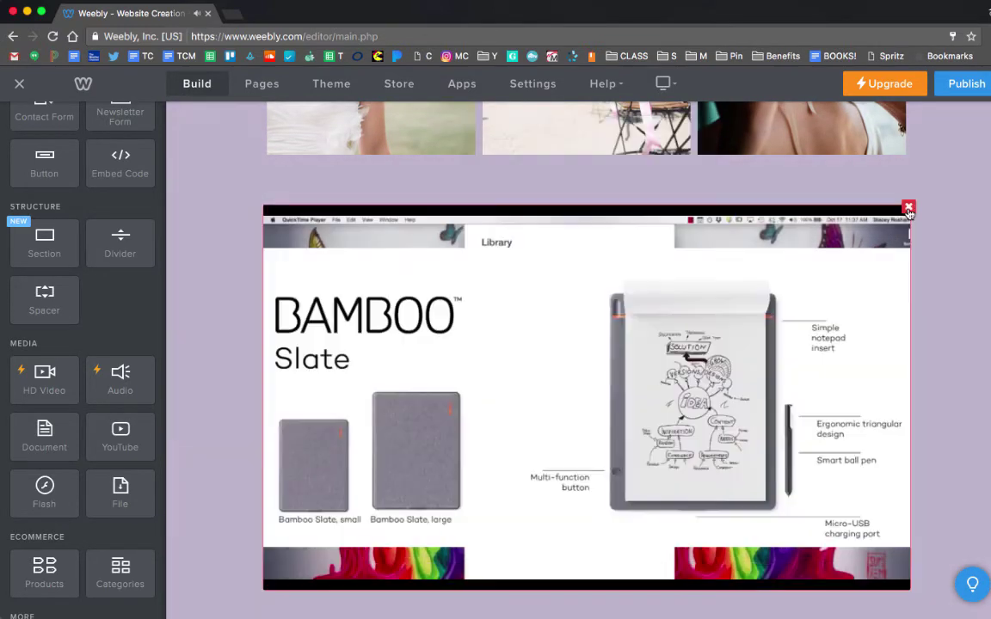
pyautogui.click(909, 209)
# Step: Confirm the deletion, then add a new YouTube block below the gallery with the Wacom video link
pyautogui.click(879, 168)
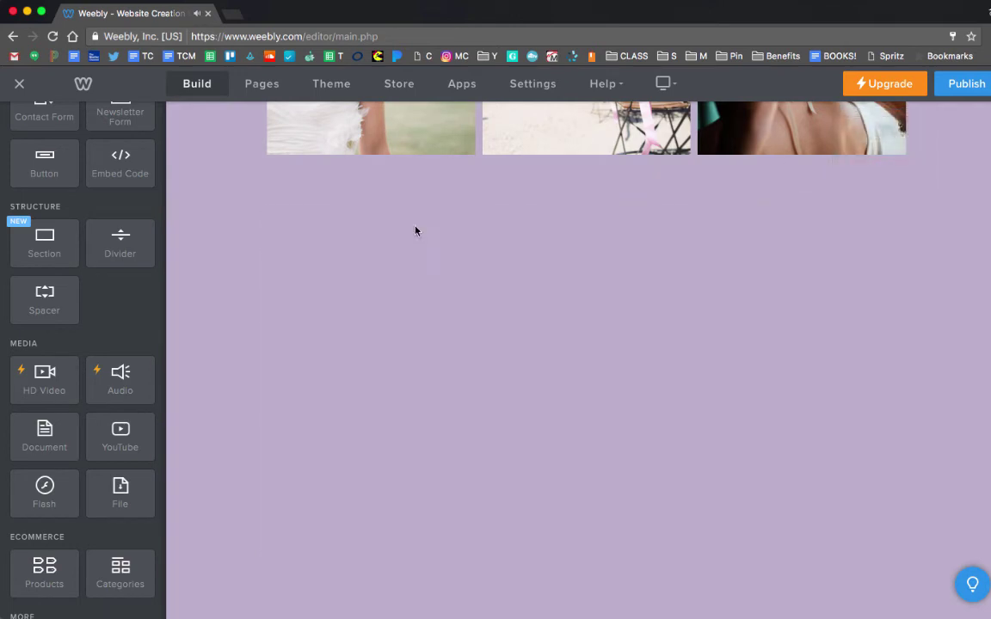
pyautogui.scroll(-1, 86, 344)
pyautogui.moveTo(120, 384); pyautogui.dragTo(517, 235)
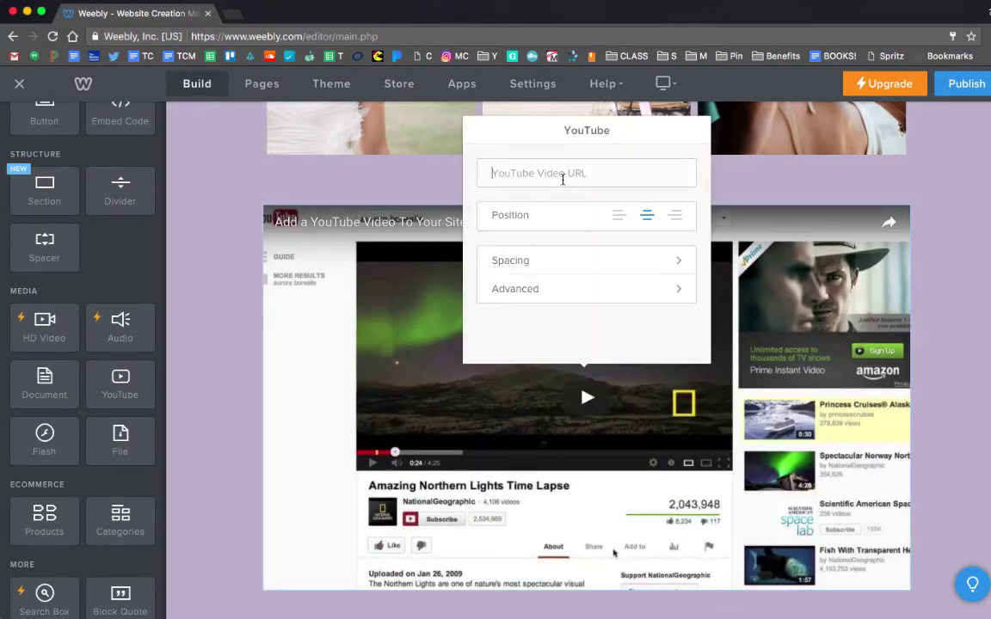
pyautogui.press('super+v')
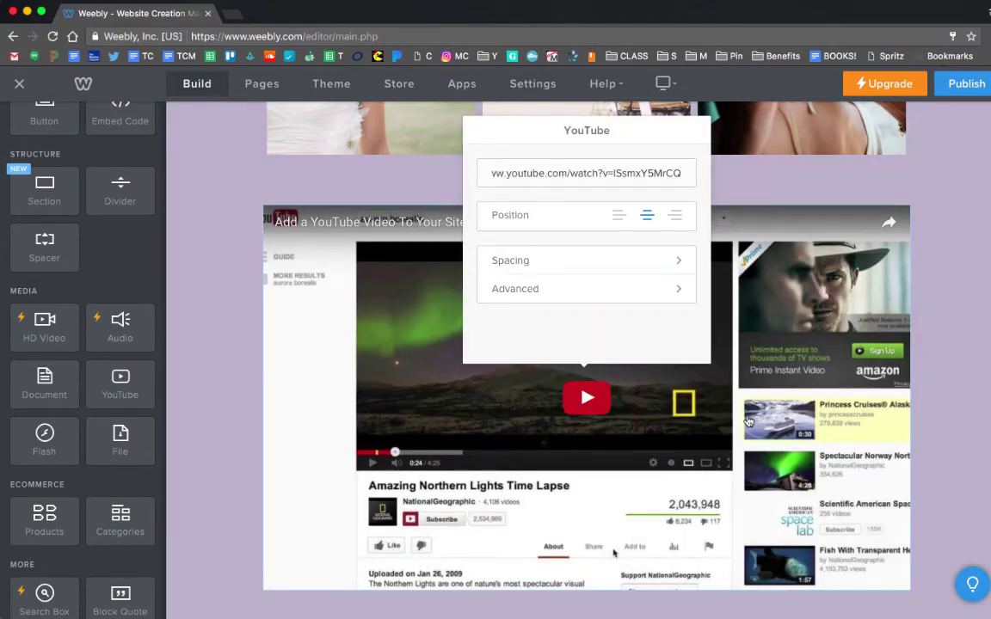
pyautogui.click(980, 384)
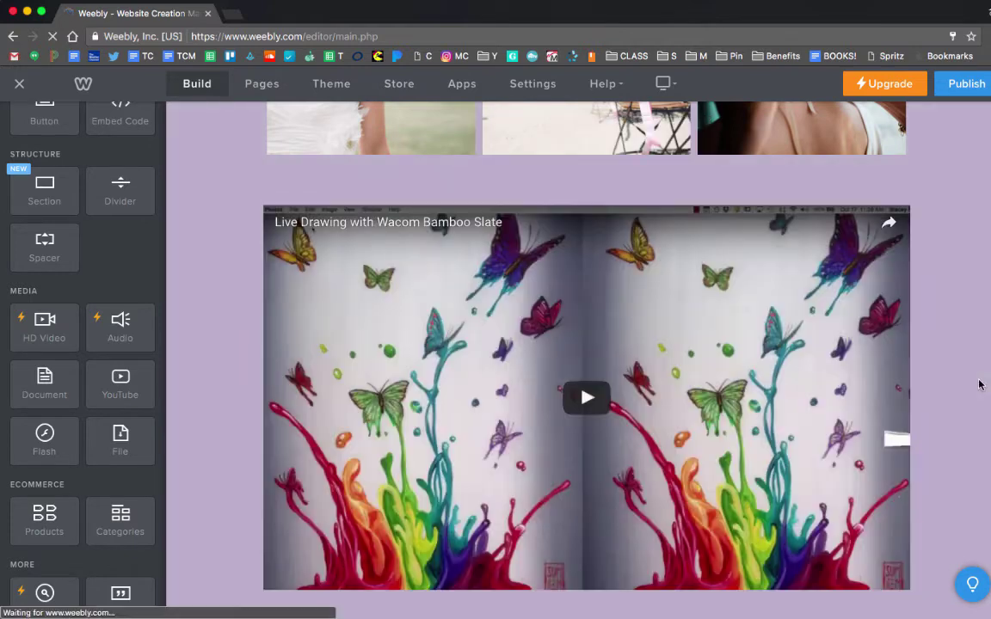
pyautogui.scroll(-3, 805, 349)
pyautogui.scroll(-8, 608, 444)
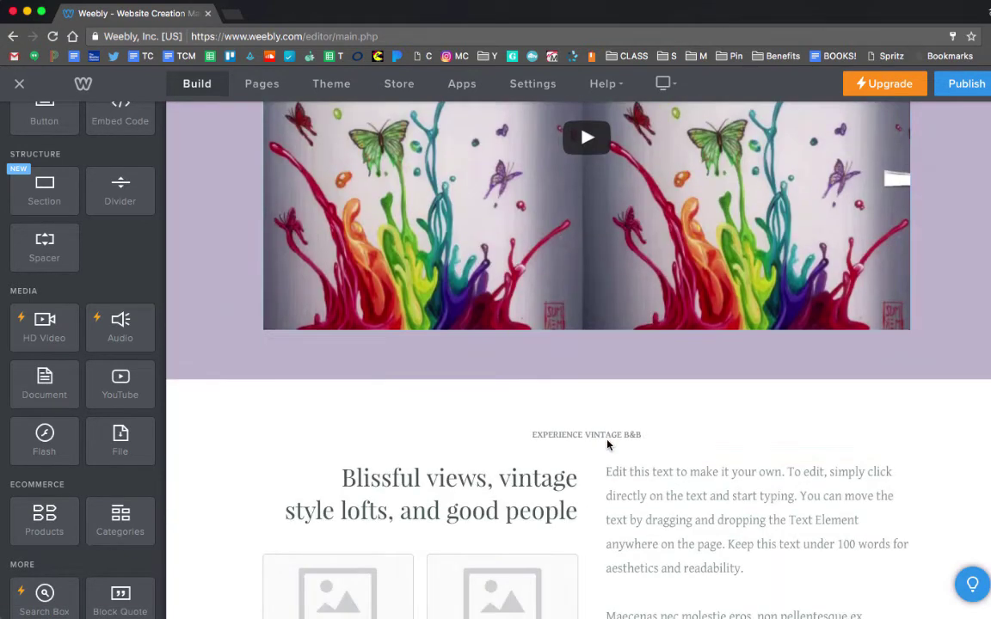
pyautogui.scroll(-1, 138, 398)
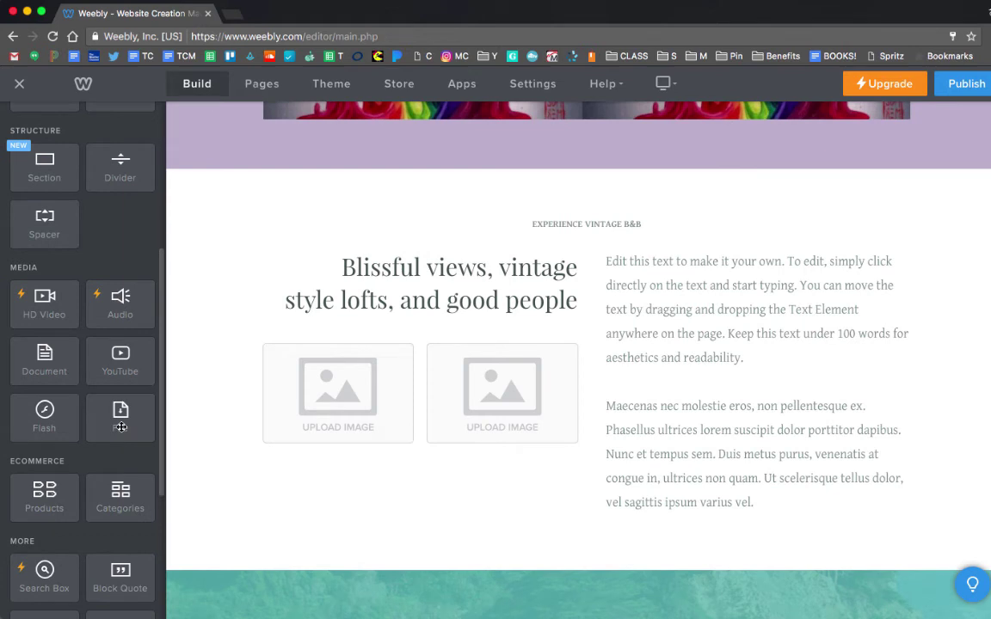
pyautogui.moveTo(121, 417); pyautogui.dragTo(606, 197)
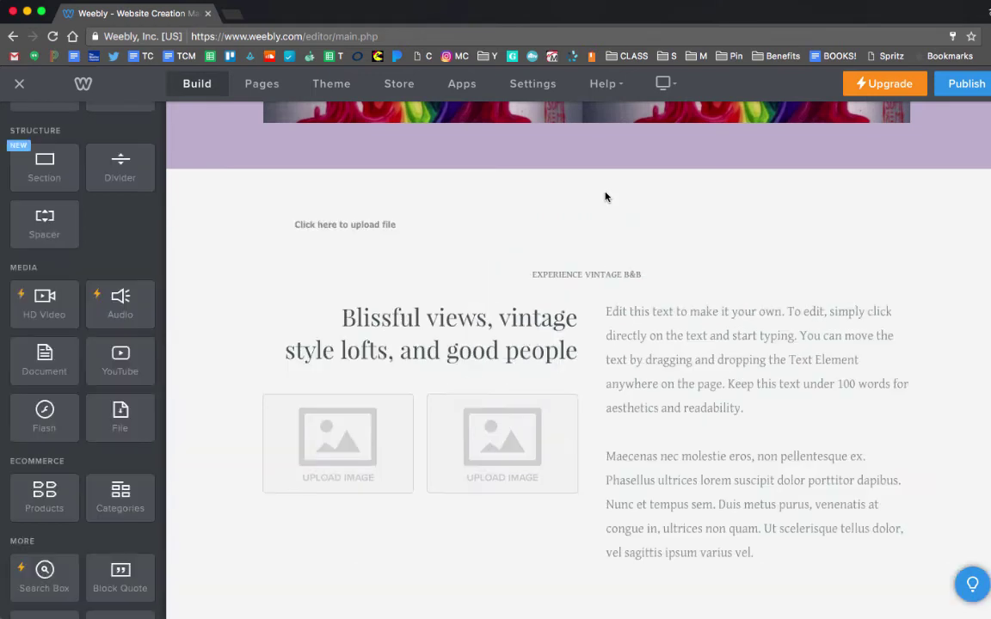
pyautogui.click(275, 239)
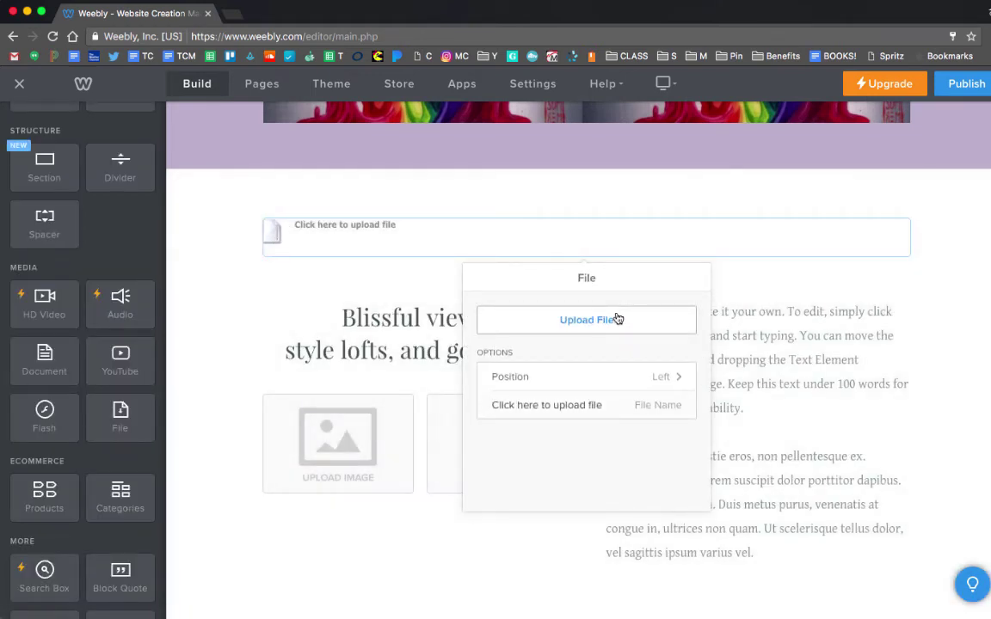
pyautogui.click(942, 262)
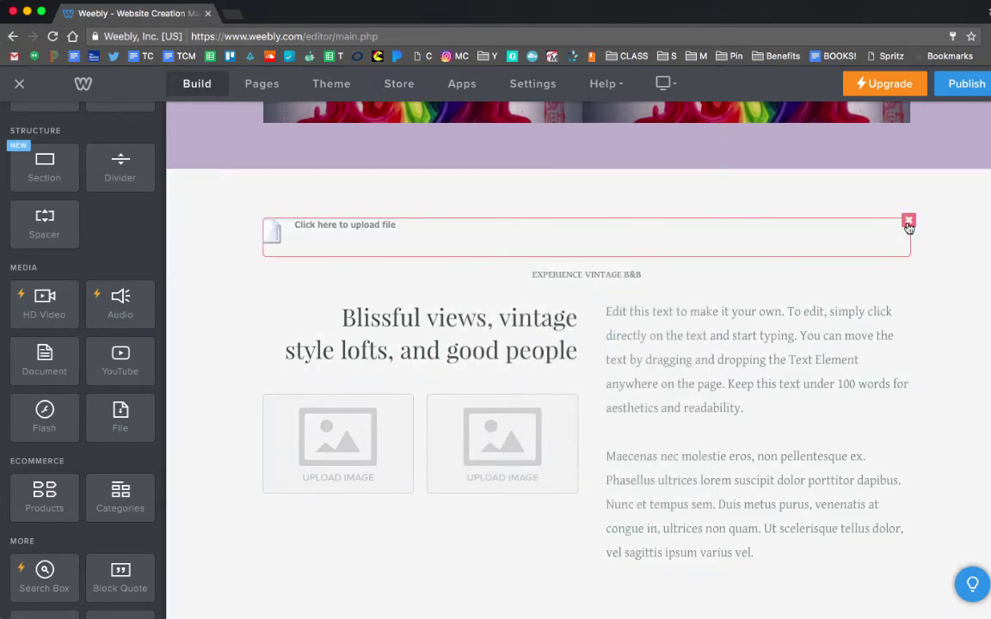
pyautogui.click(908, 224)
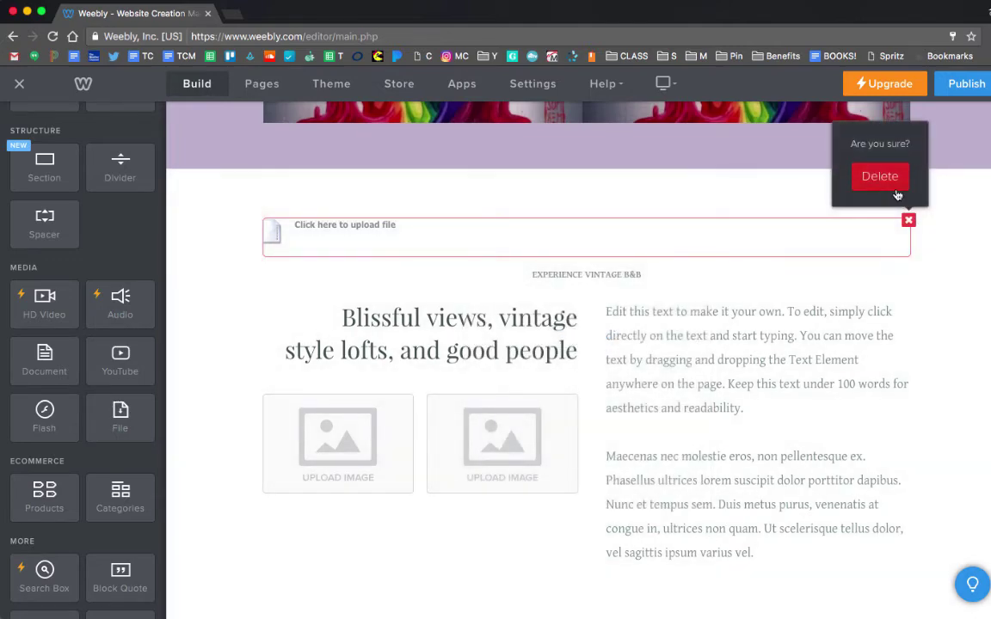
pyautogui.click(895, 188)
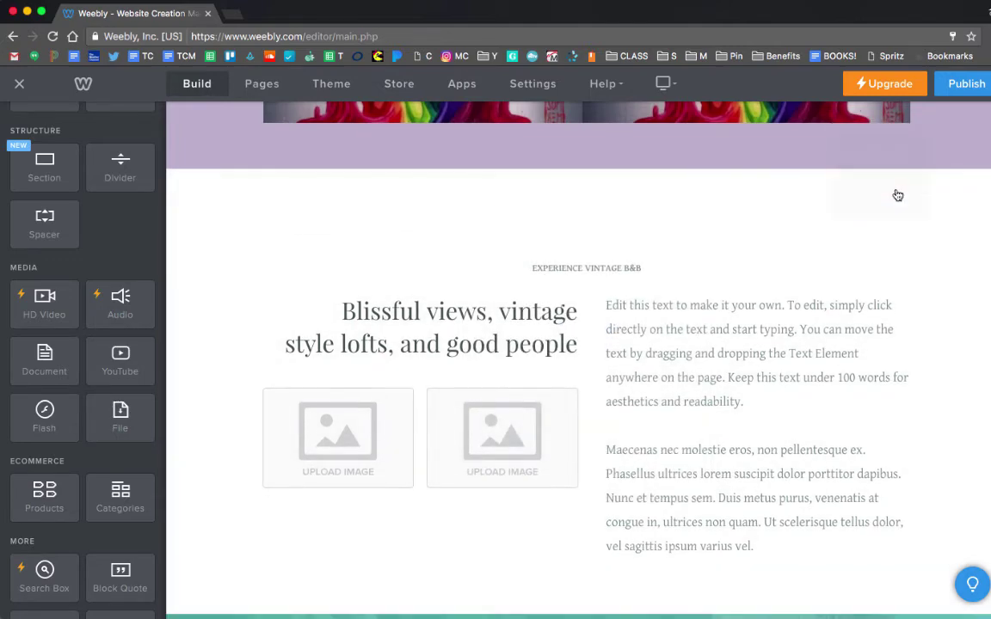
pyautogui.scroll(10, 745, 354)
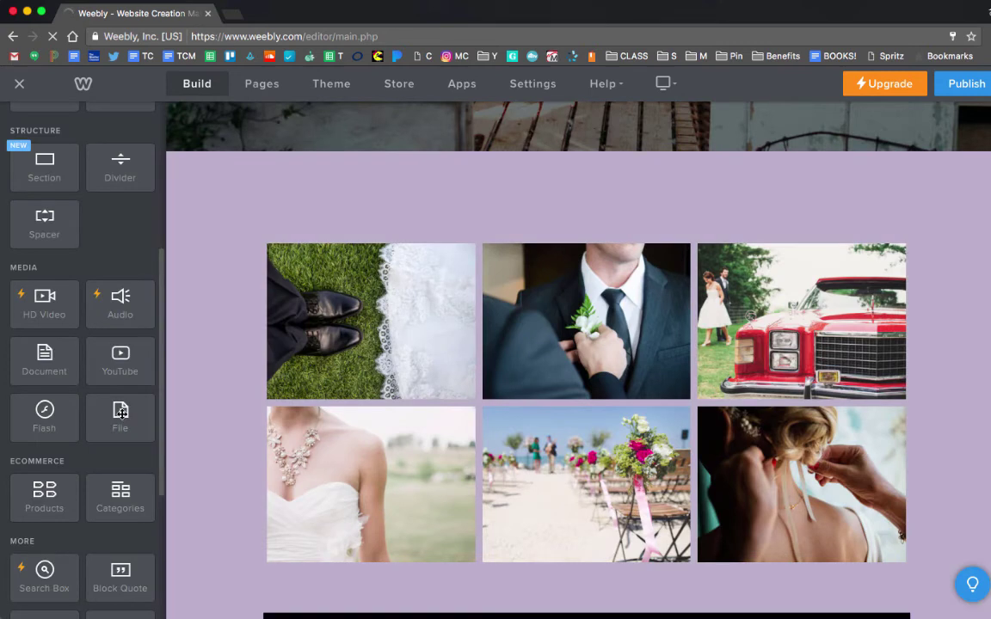
pyautogui.scroll(5, 121, 413)
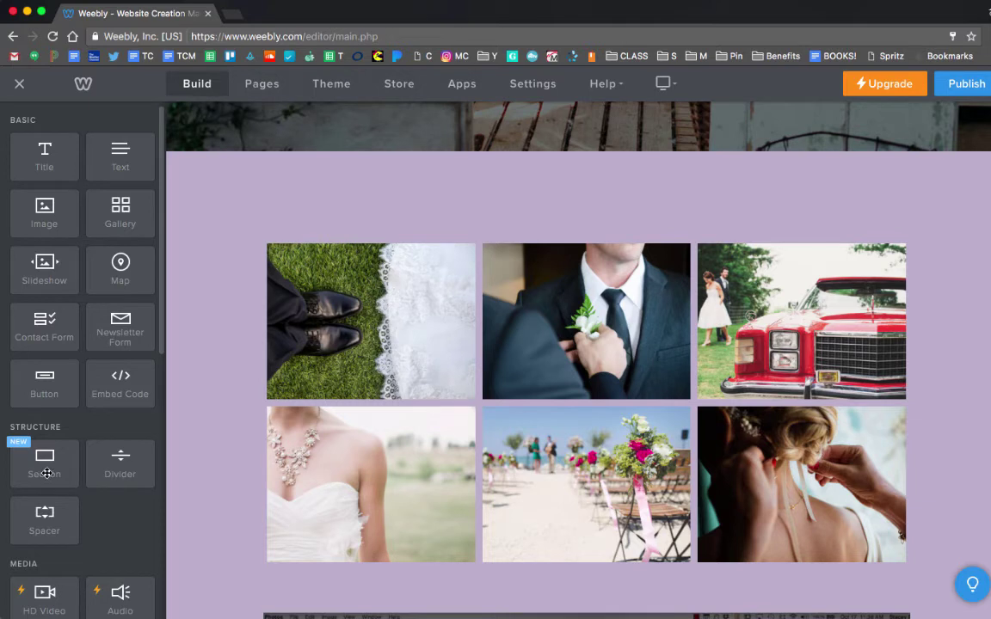
pyautogui.scroll(-3, 46, 473)
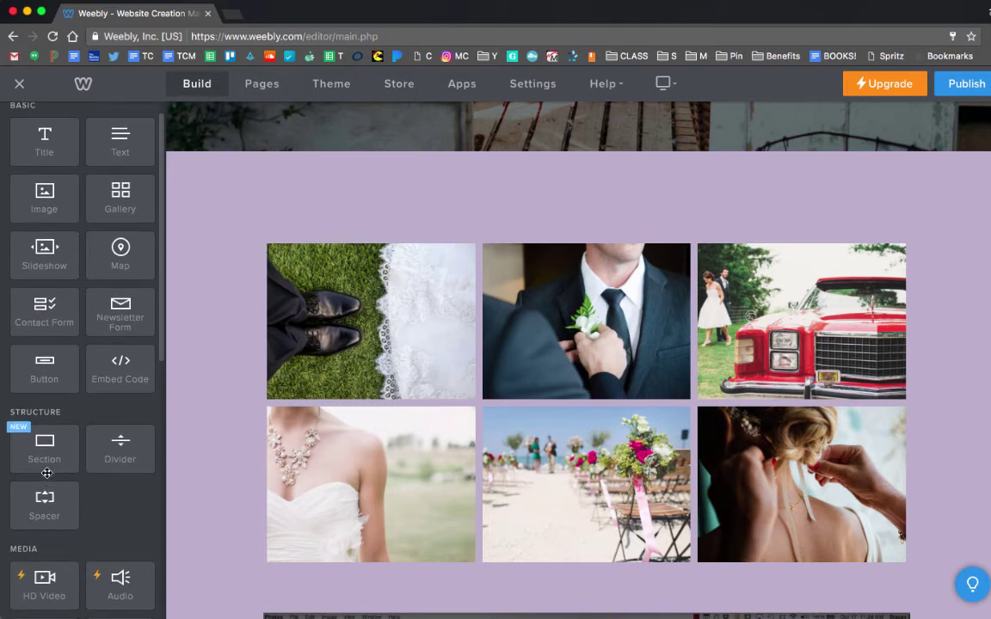
pyautogui.scroll(-4, 46, 473)
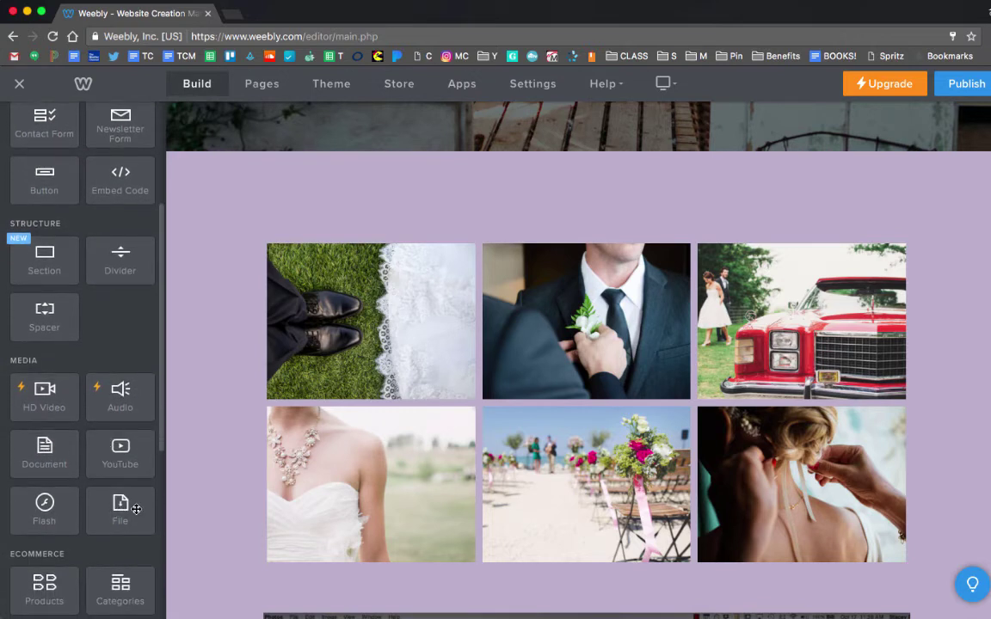
pyautogui.scroll(1, 136, 510)
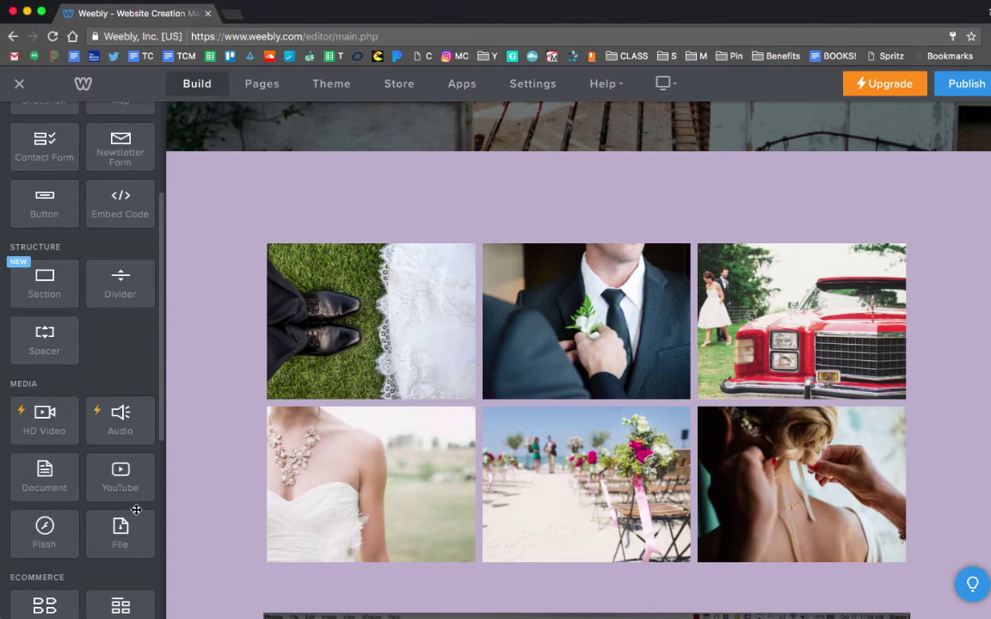
pyautogui.scroll(5, 133, 509)
pyautogui.scroll(-7, 125, 490)
pyautogui.scroll(6, 120, 485)
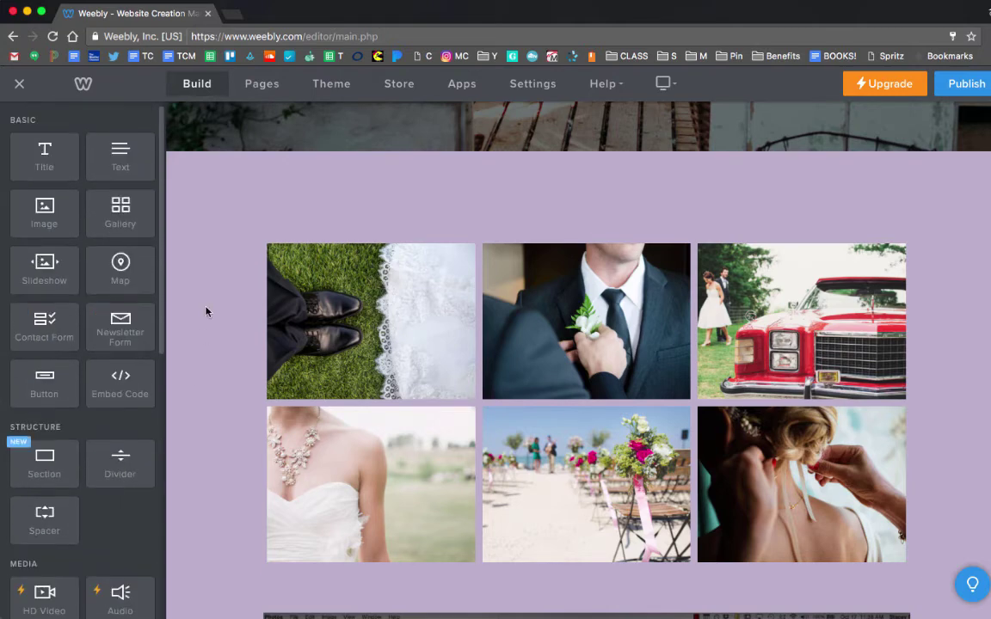
pyautogui.scroll(10, 205, 311)
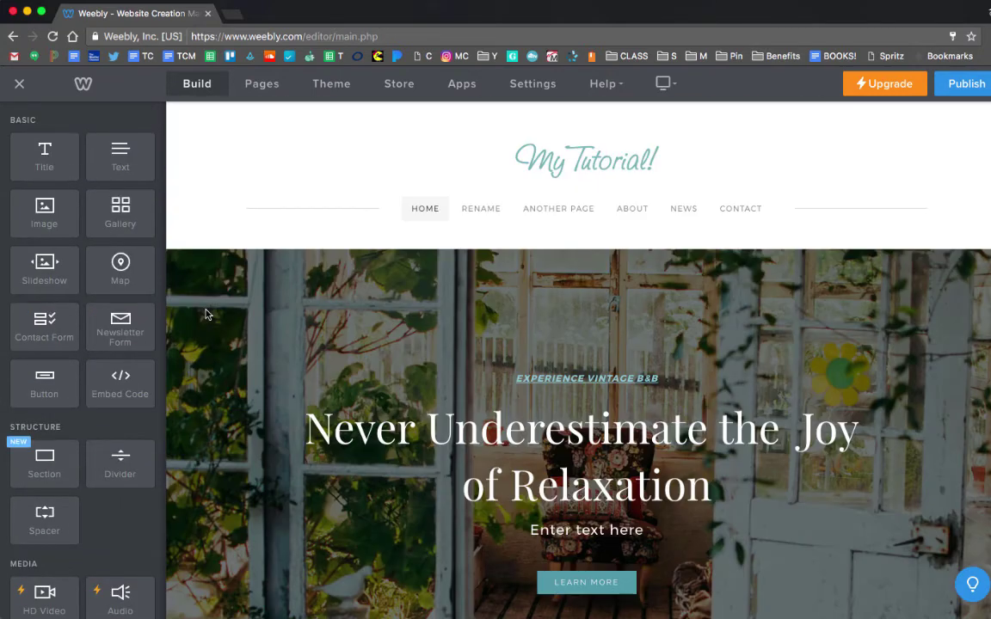
# Step: Rename the Services page to 'Rename' and move Another Page above it
pyautogui.click(270, 88)
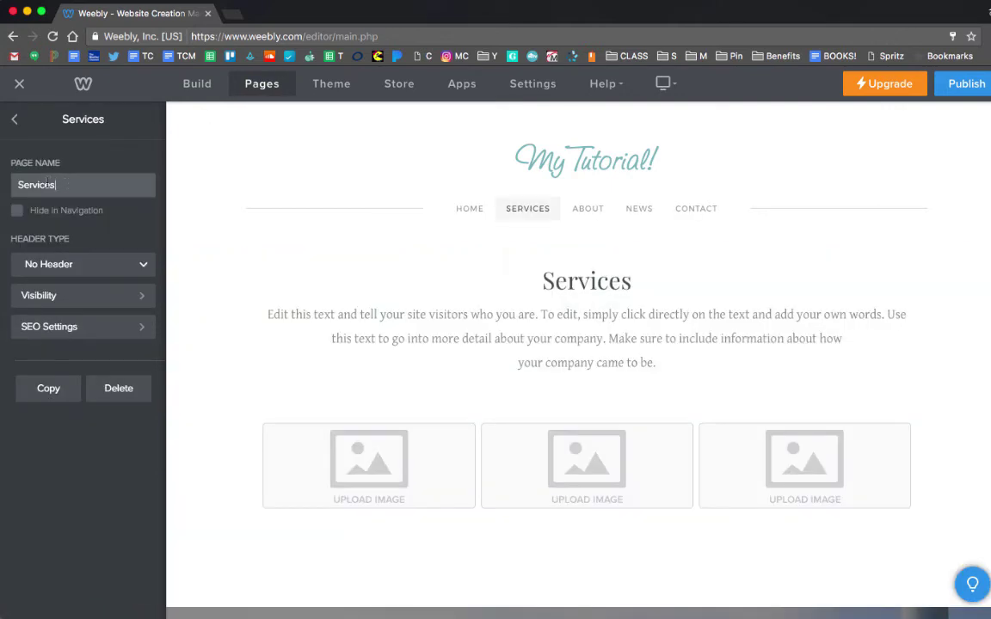
pyautogui.moveTo(62, 185); pyautogui.dragTo(3, 180)
pyautogui.write('Rename')
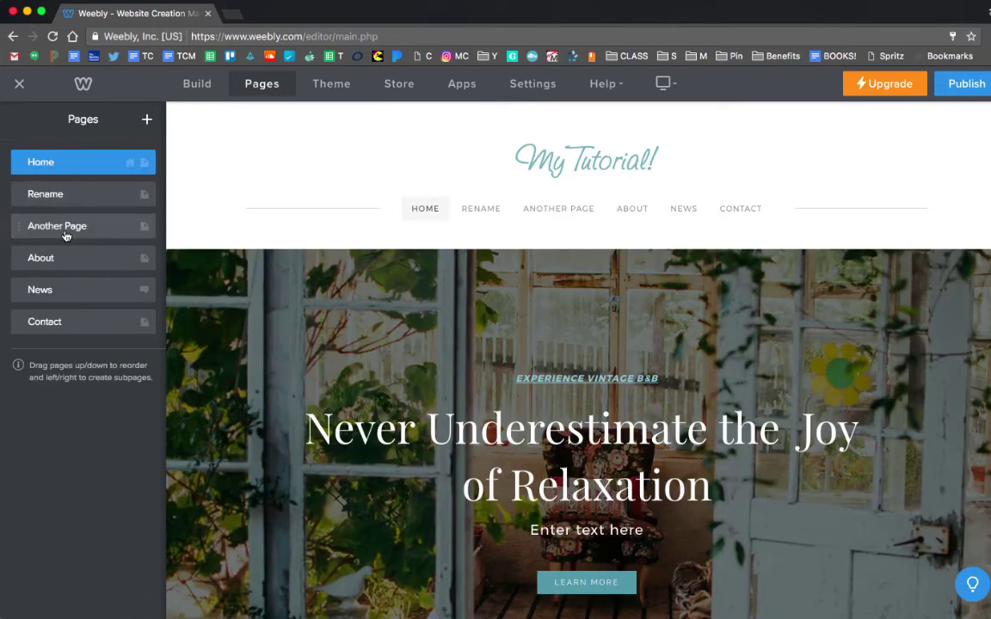
pyautogui.moveTo(64, 234); pyautogui.dragTo(65, 196)
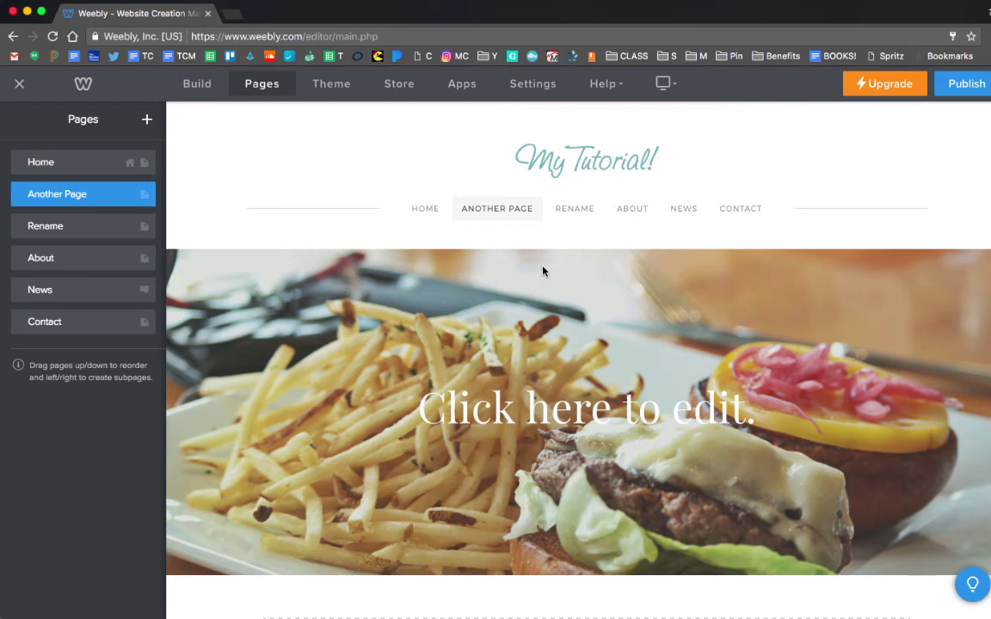
# Step: Set the Rename page's header type to Header
pyautogui.click(572, 211)
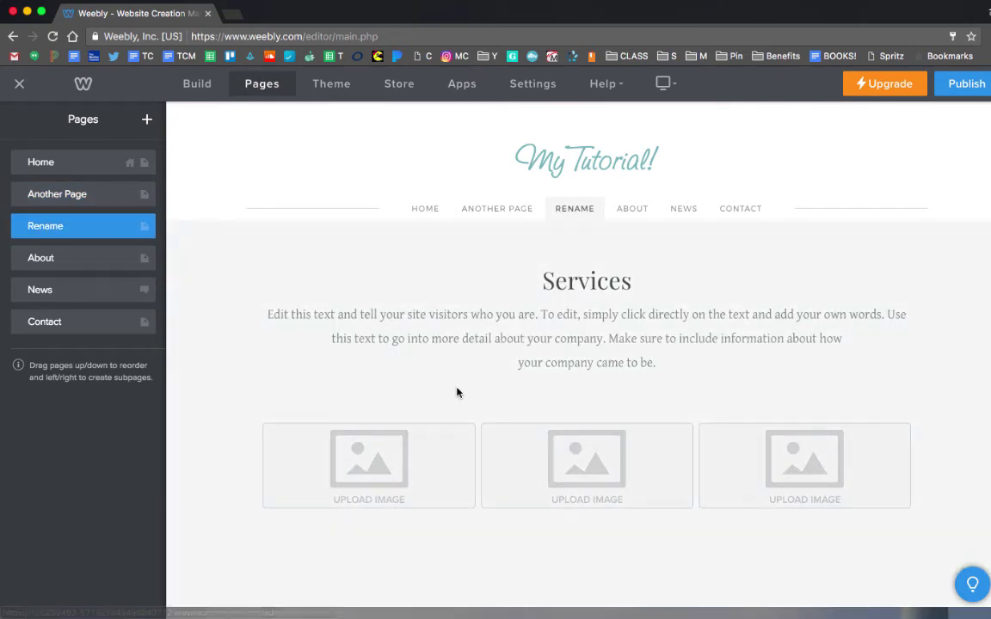
pyautogui.click(83, 225)
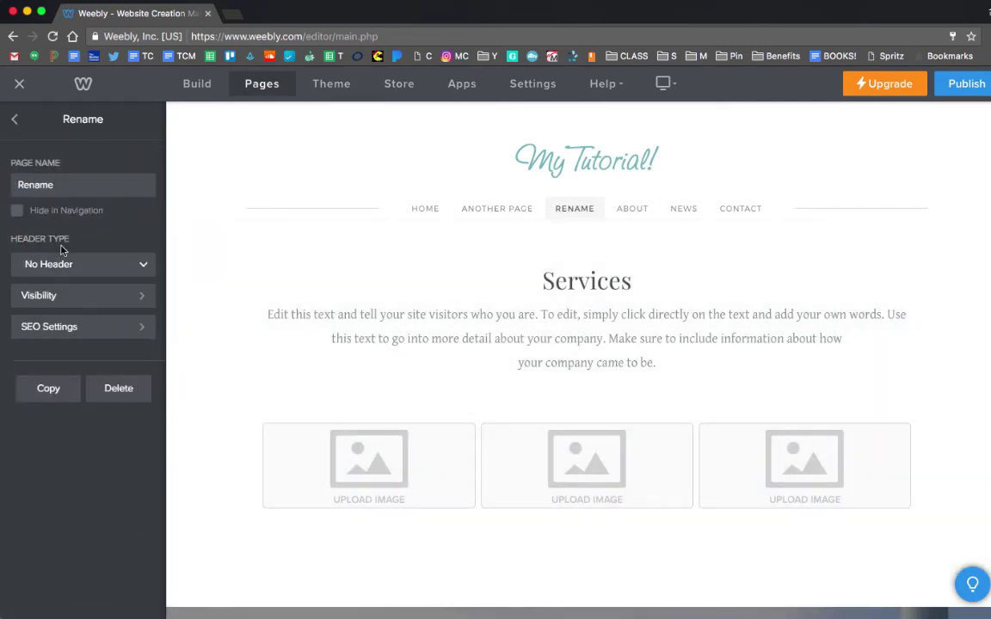
pyautogui.click(83, 266)
pyautogui.click(81, 291)
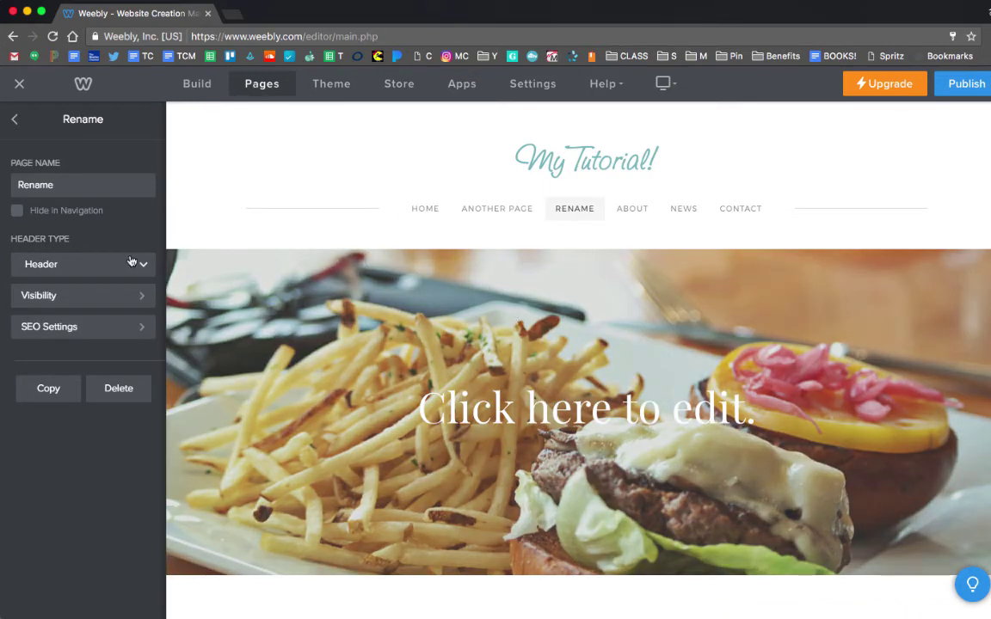
pyautogui.scroll(-2, 625, 472)
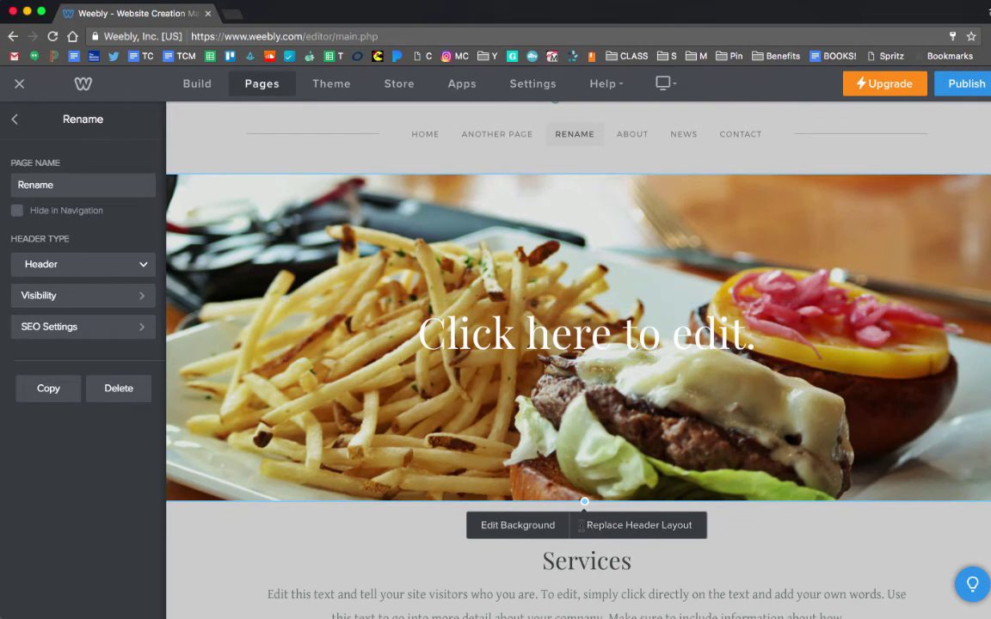
pyautogui.click(523, 530)
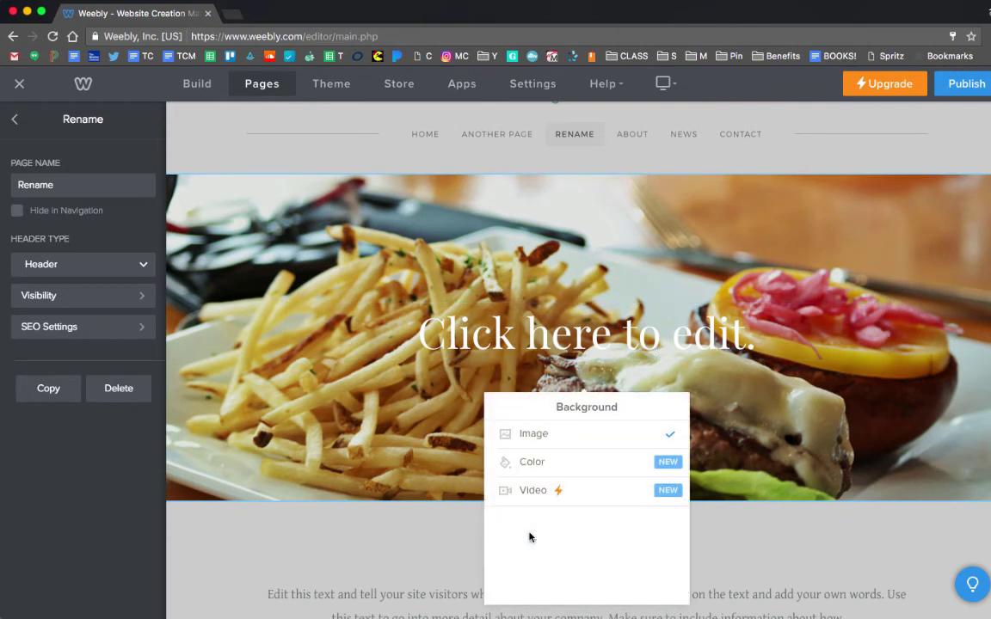
pyautogui.click(636, 435)
pyautogui.scroll(-2, 628, 517)
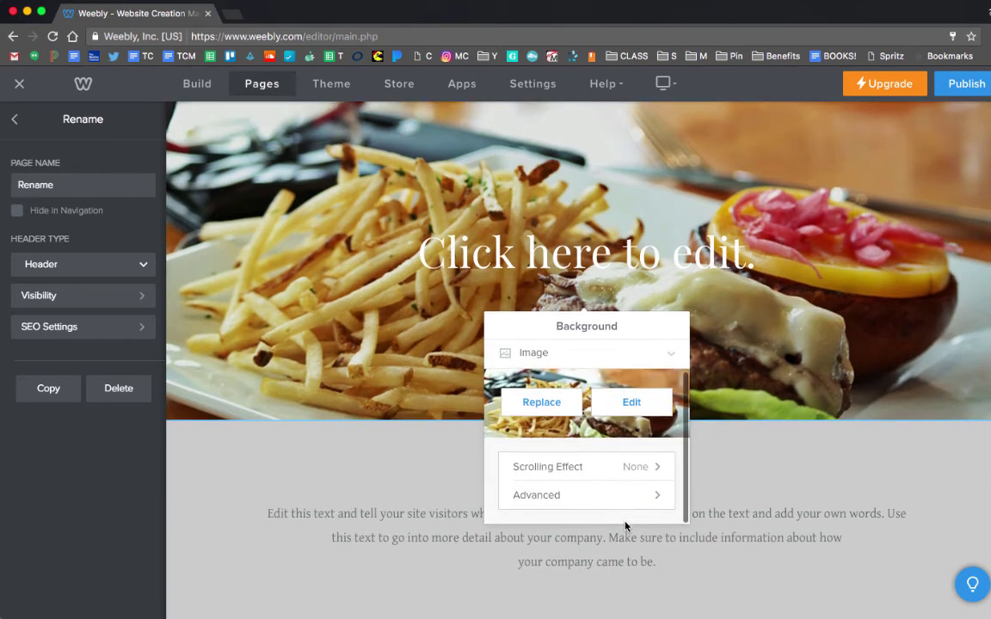
pyautogui.click(560, 404)
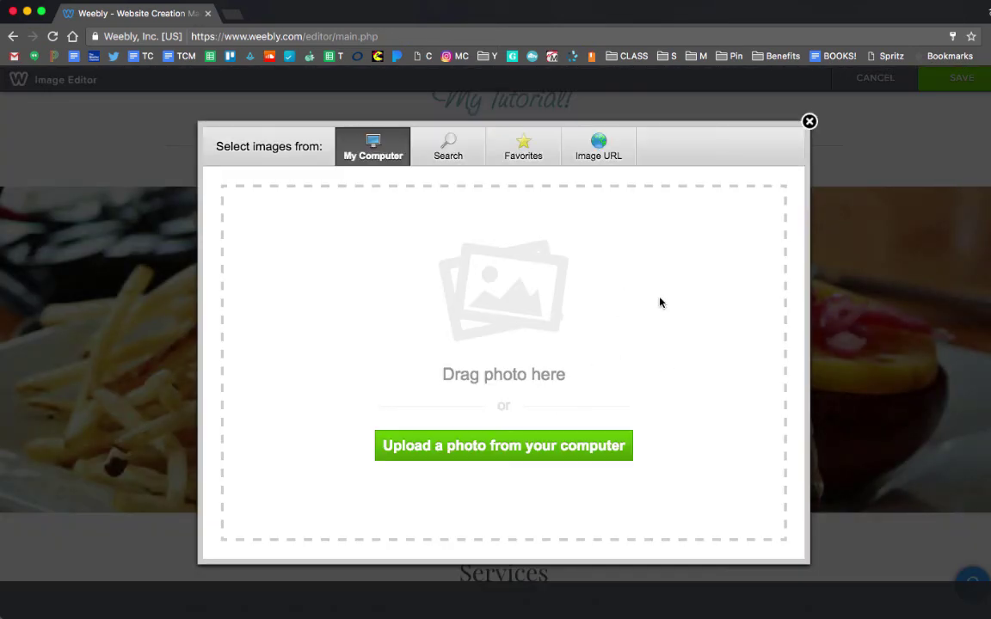
pyautogui.click(808, 121)
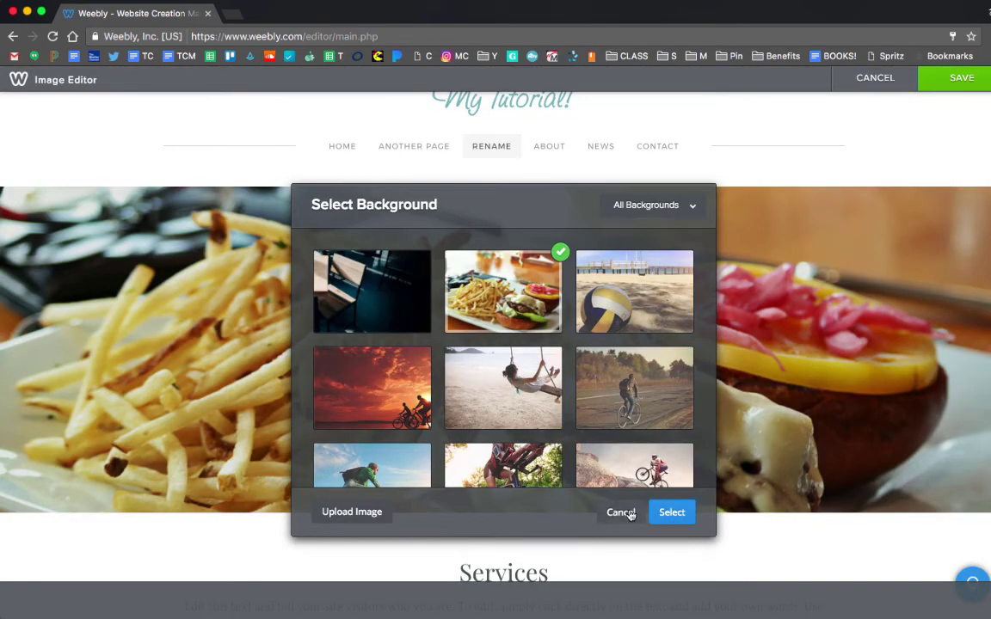
pyautogui.scroll(-3, 555, 361)
pyautogui.scroll(-2, 619, 400)
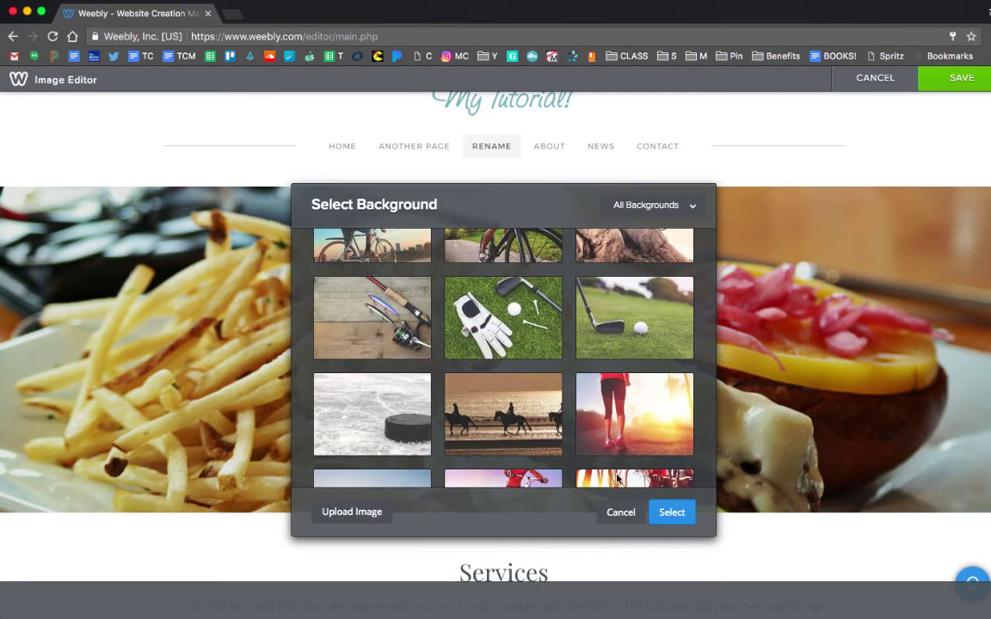
pyautogui.click(621, 511)
pyautogui.scroll(-3, 822, 435)
pyautogui.scroll(-3, 822, 436)
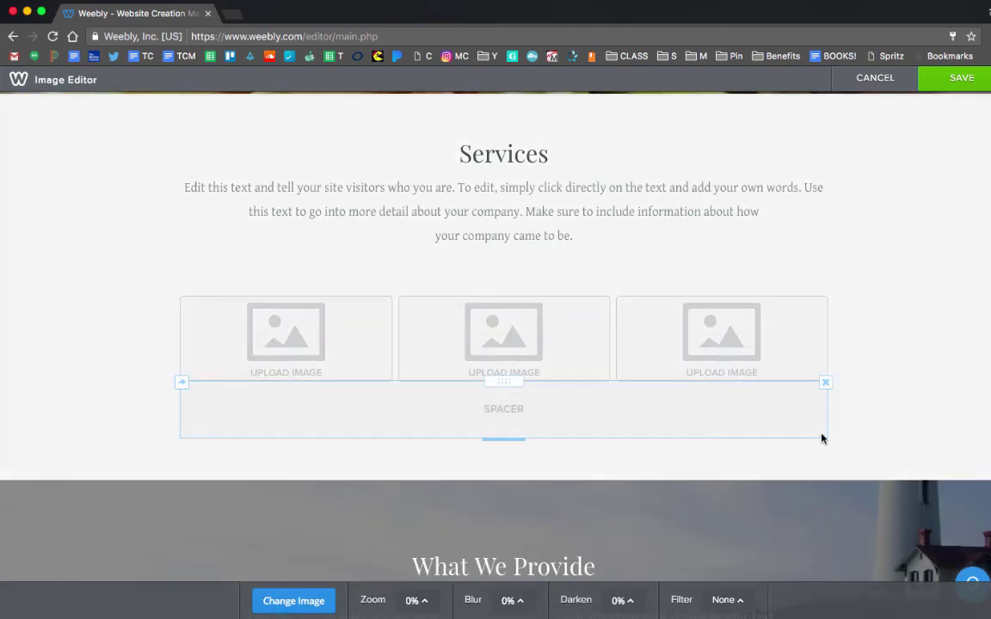
pyautogui.scroll(6, 823, 436)
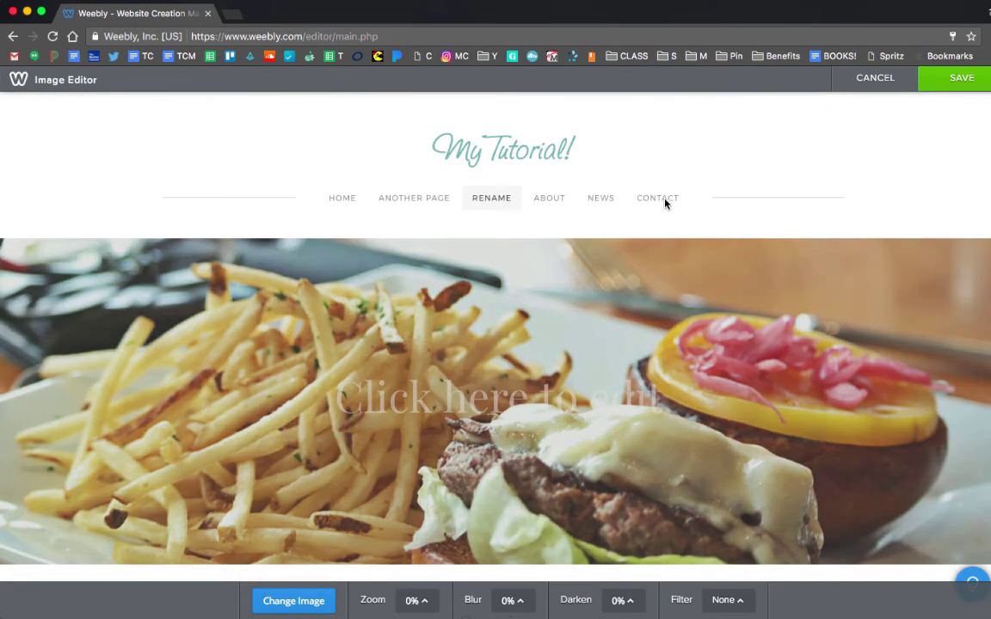
pyautogui.click(953, 80)
pyautogui.scroll(-1, 713, 402)
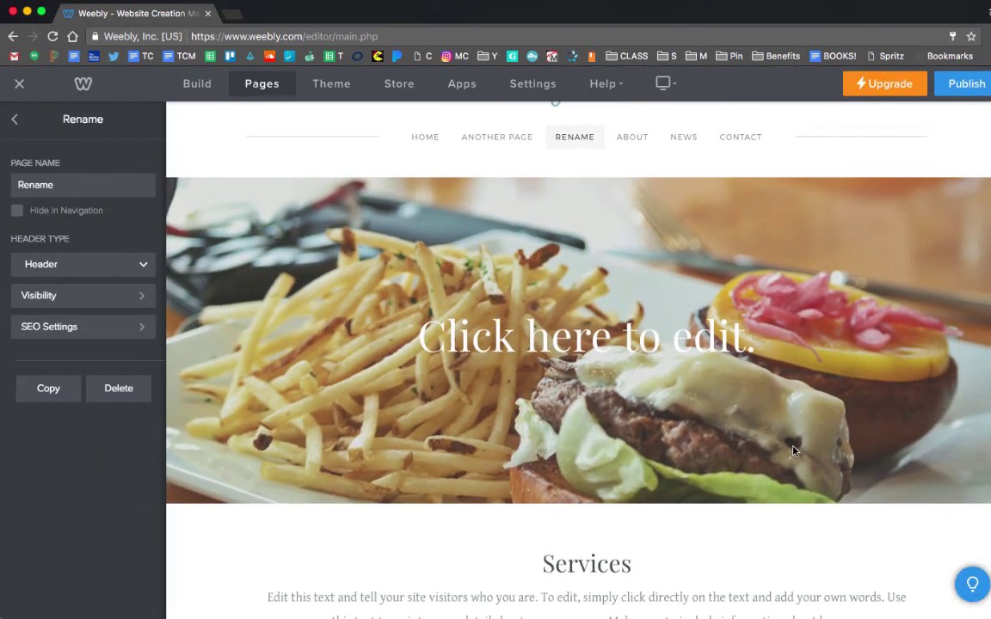
# Step: Browse the theme gallery without changing theme, try the orange colour scheme, then revert to teal
pyautogui.click(341, 91)
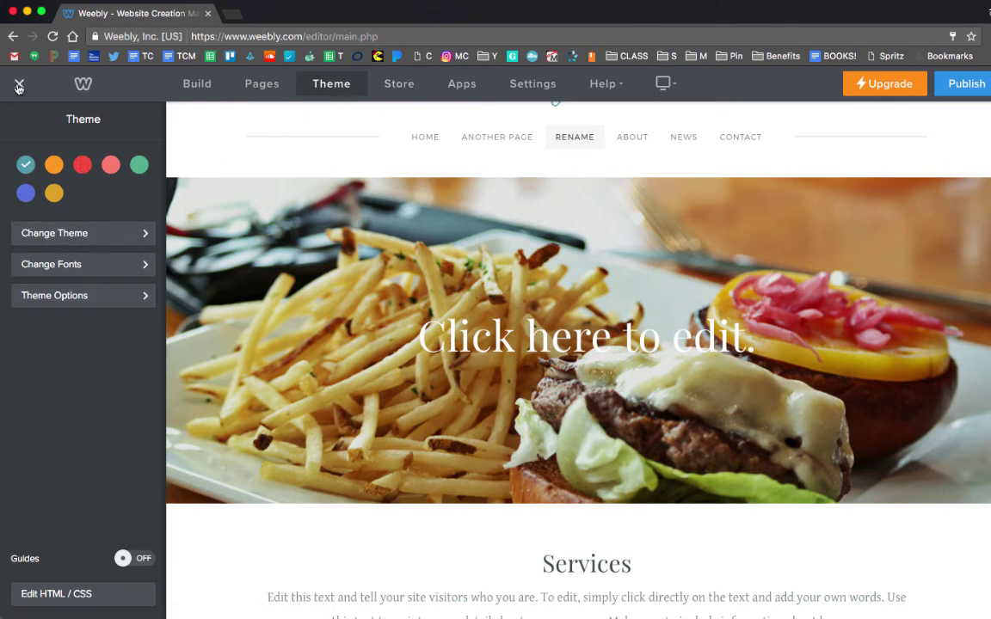
pyautogui.click(85, 242)
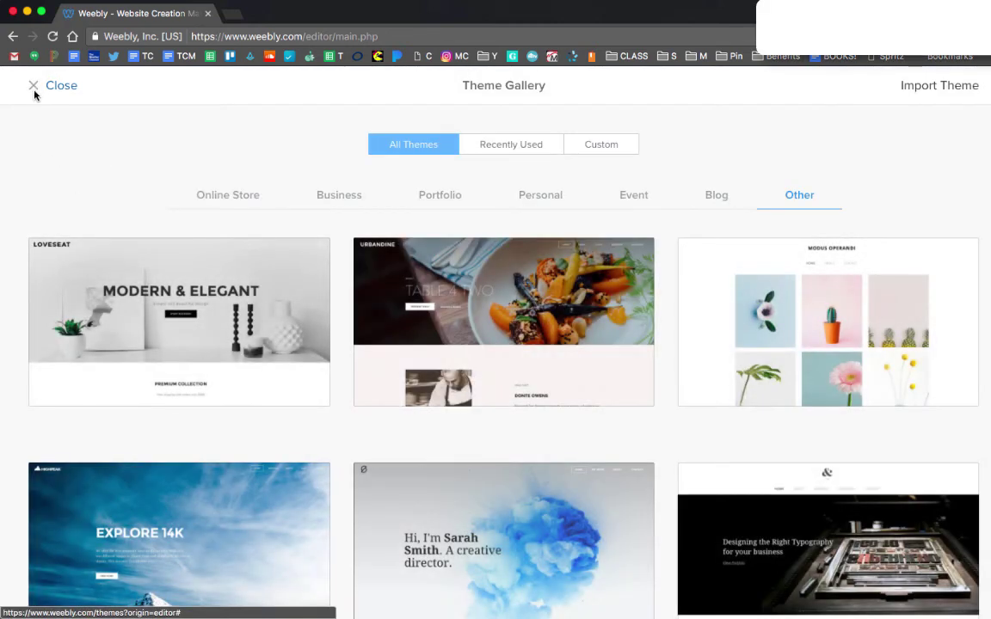
pyautogui.click(35, 95)
pyautogui.click(54, 164)
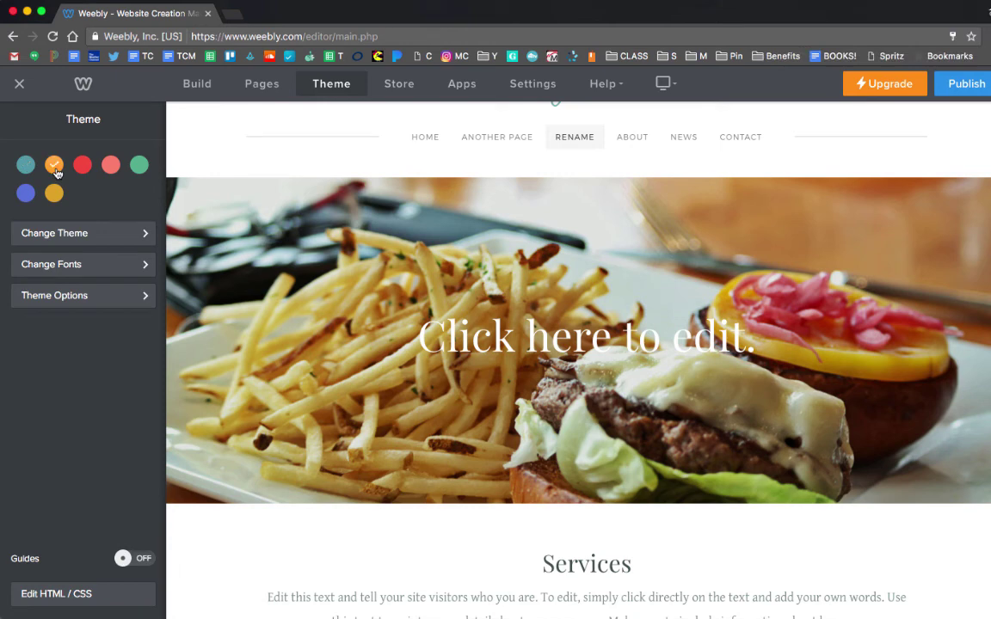
pyautogui.click(25, 167)
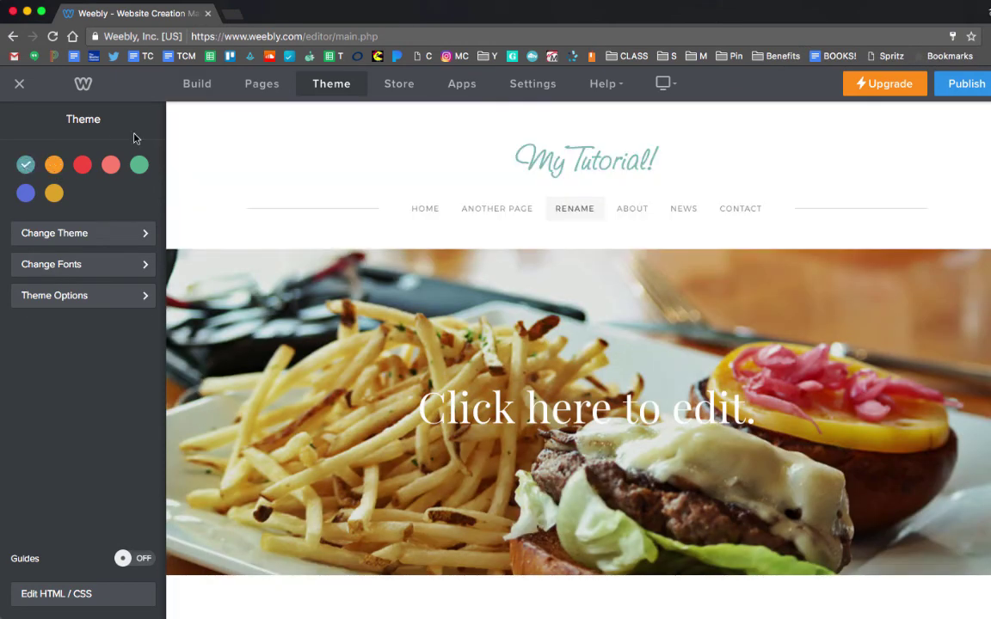
pyautogui.click(356, 94)
# Step: Go to Settings > Editors, begin adding an editor, then back out leaving the list empty
pyautogui.click(524, 84)
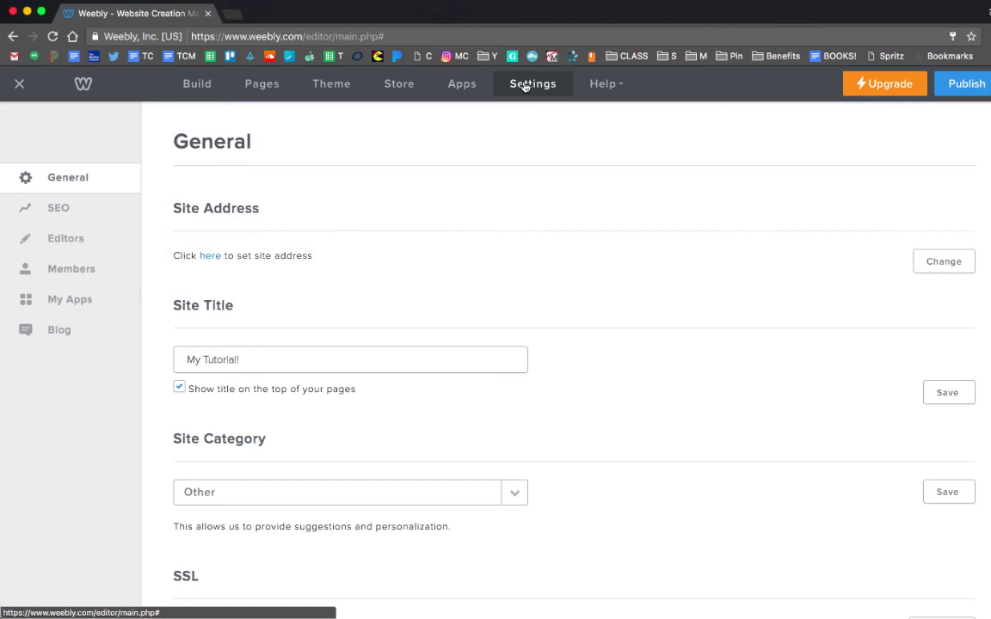
pyautogui.click(73, 246)
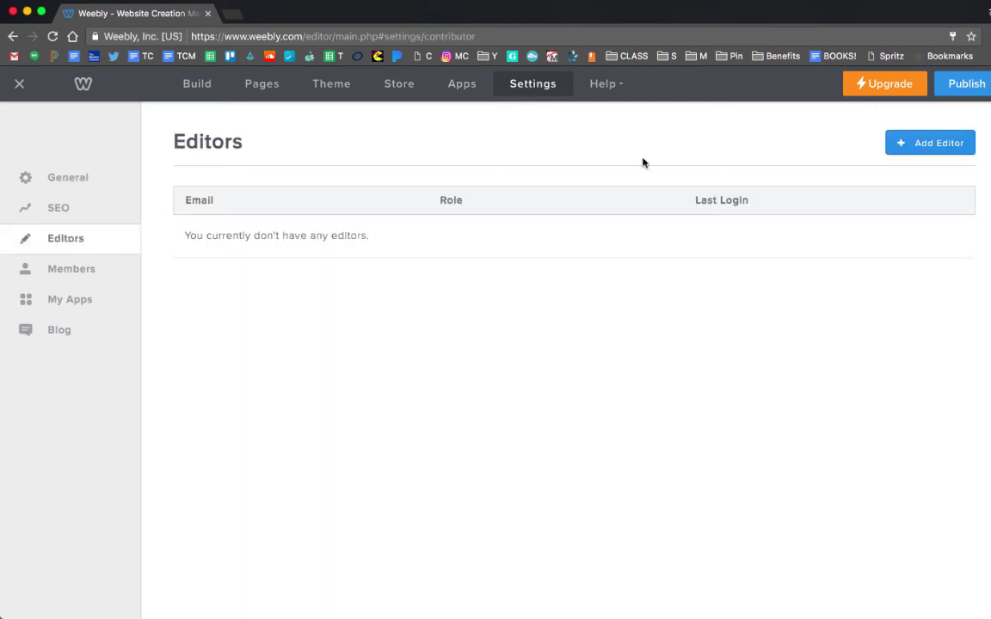
pyautogui.click(947, 145)
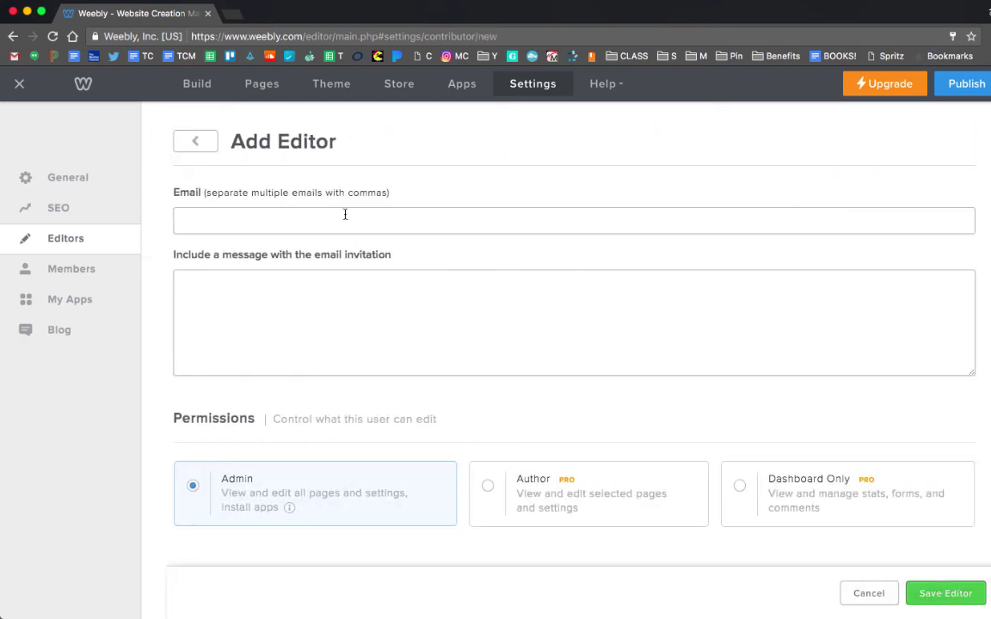
pyautogui.click(206, 146)
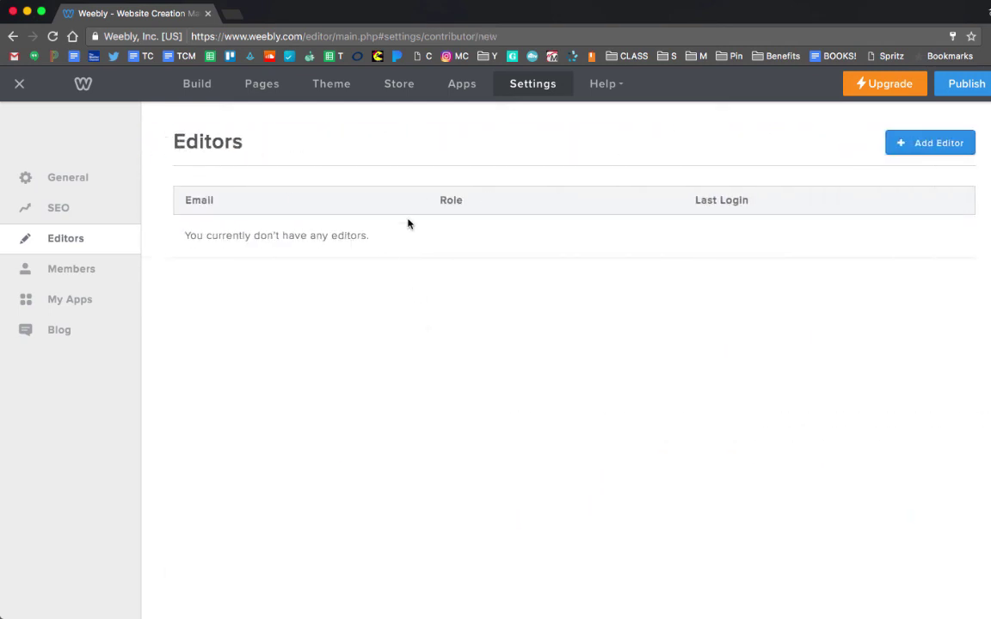
# Step: Start publishing, pick the Weebly.com subdomain option, then dismiss the domain dialog without publishing
pyautogui.click(956, 84)
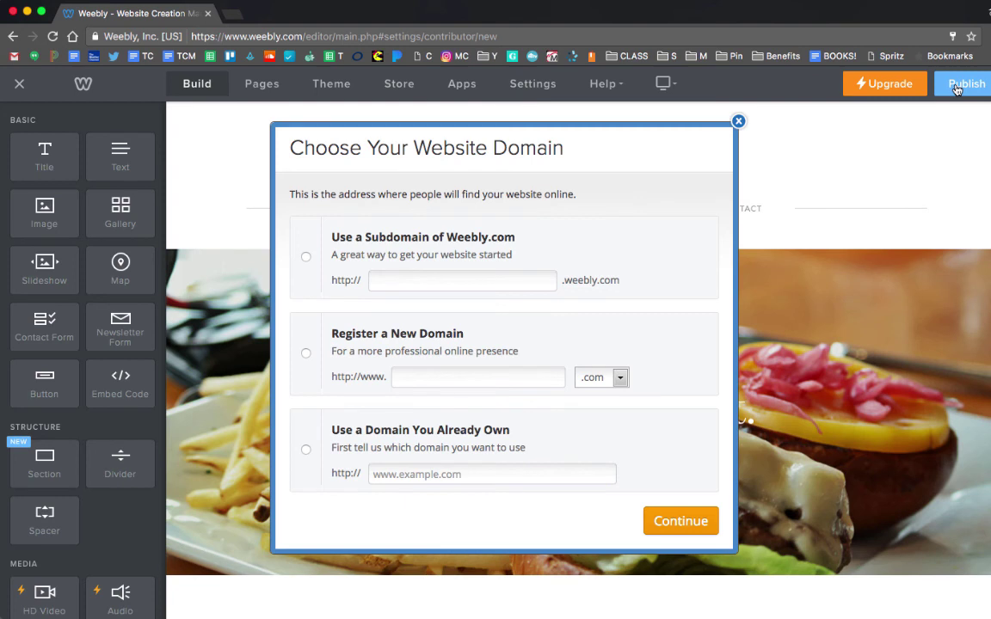
pyautogui.click(456, 280)
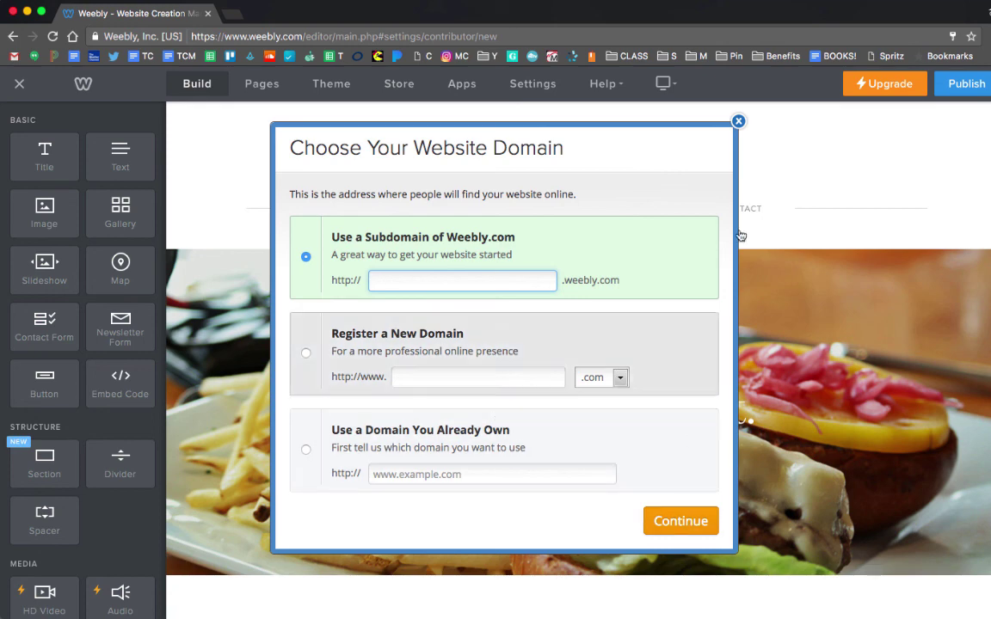
pyautogui.click(738, 121)
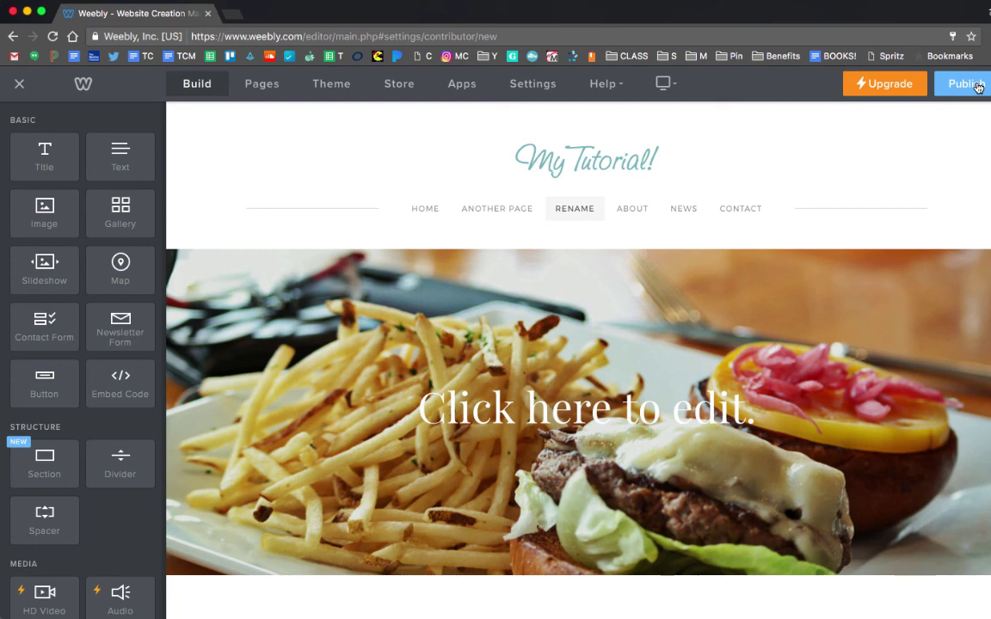
pyautogui.scroll(-10, 763, 338)
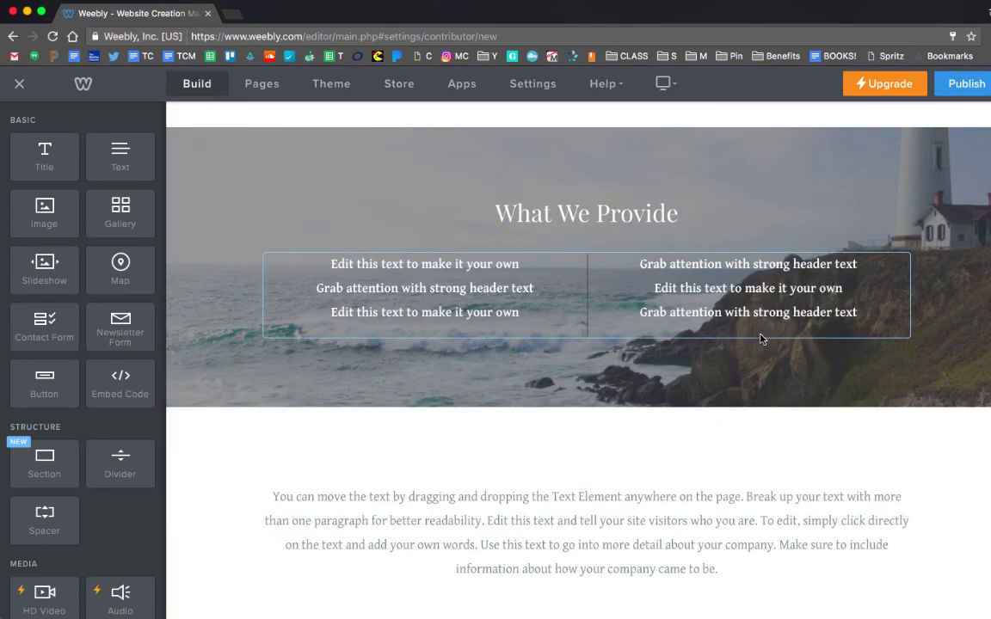
pyautogui.scroll(10, 761, 339)
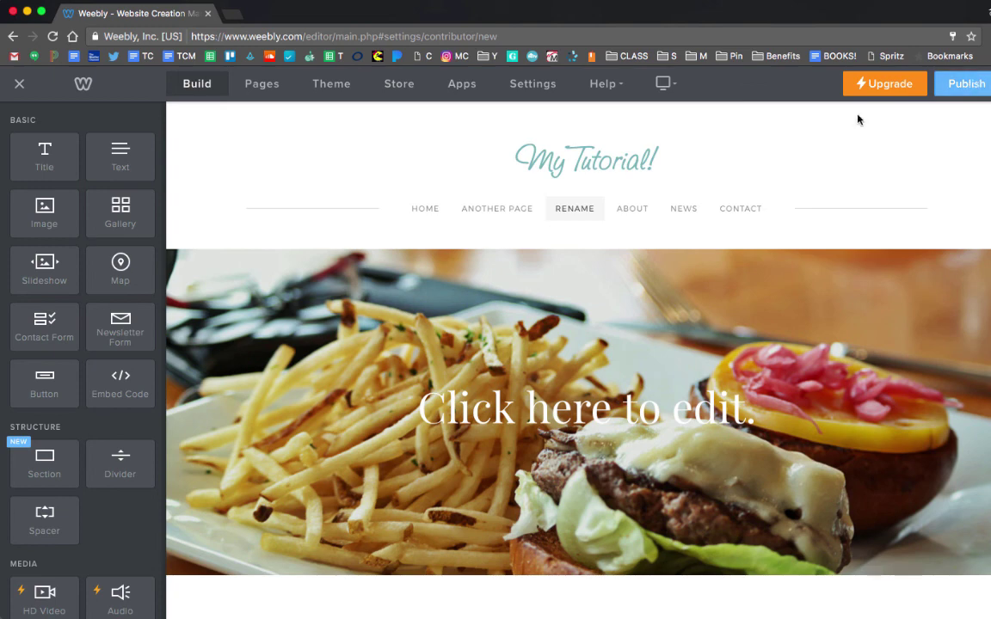
pyautogui.scroll(-1, 560, 284)
pyautogui.scroll(1, 387, 215)
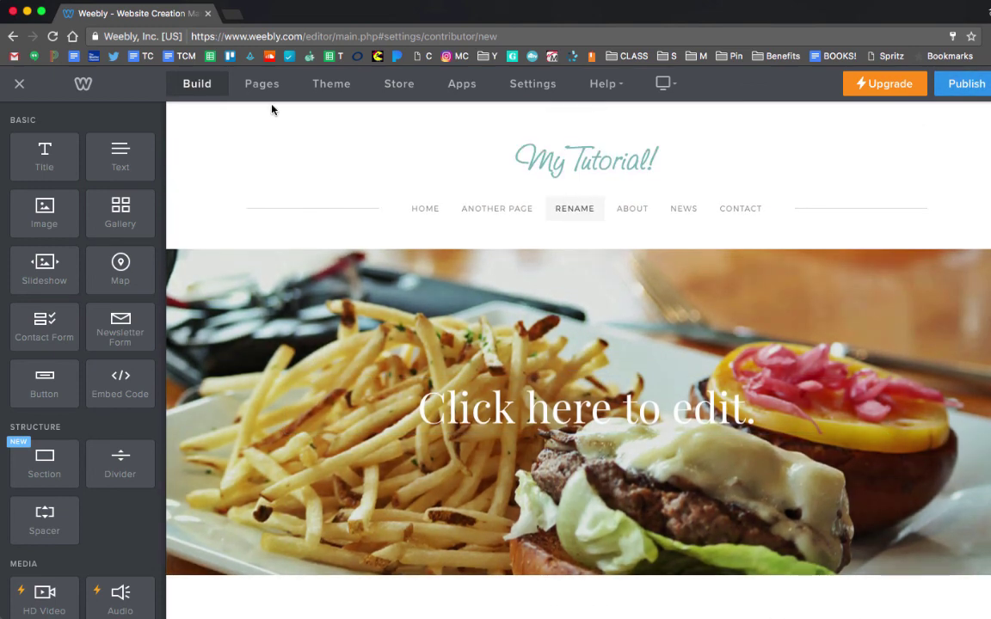